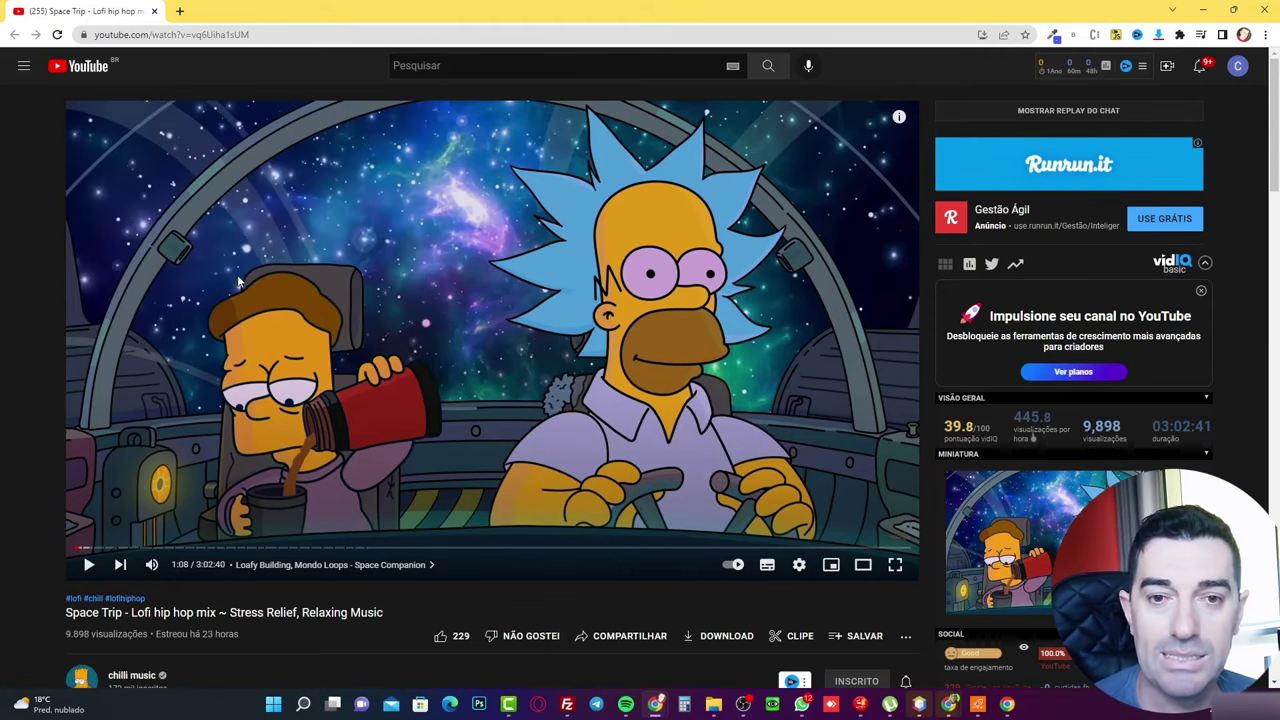
Play the Space Trip lofi hip hop video briefly and pause it.
click(309, 265)
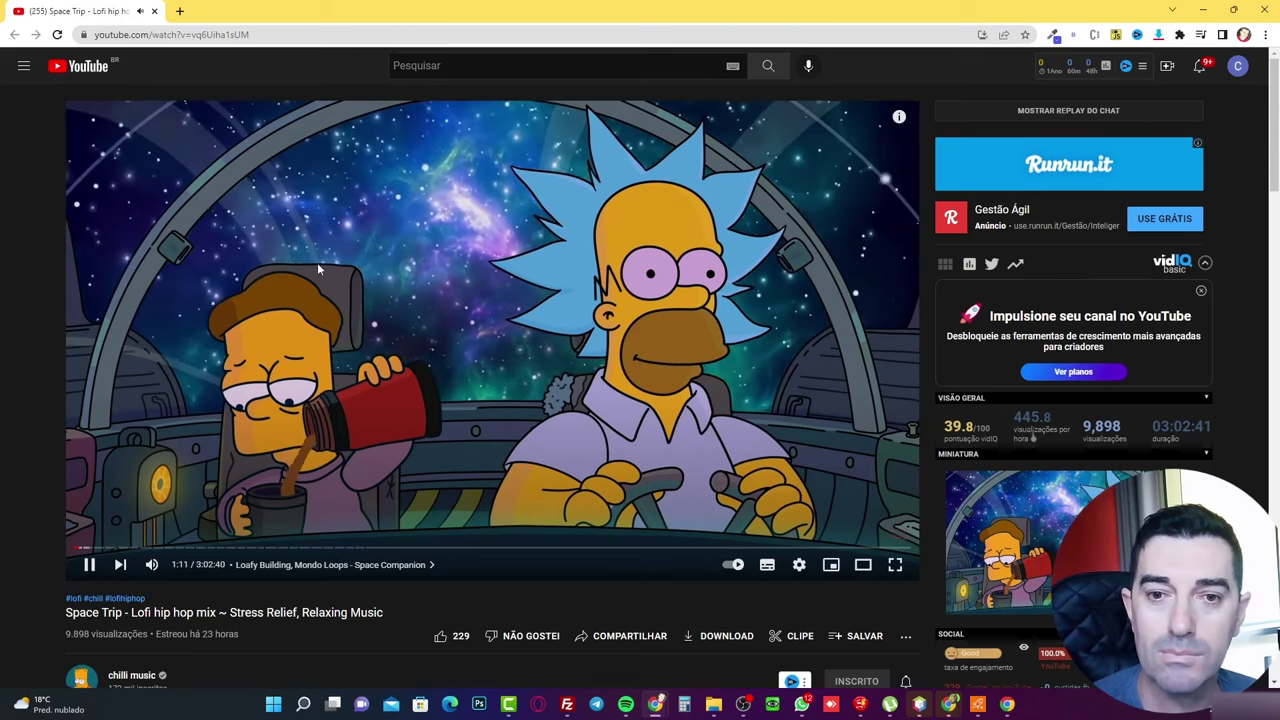
click(385, 440)
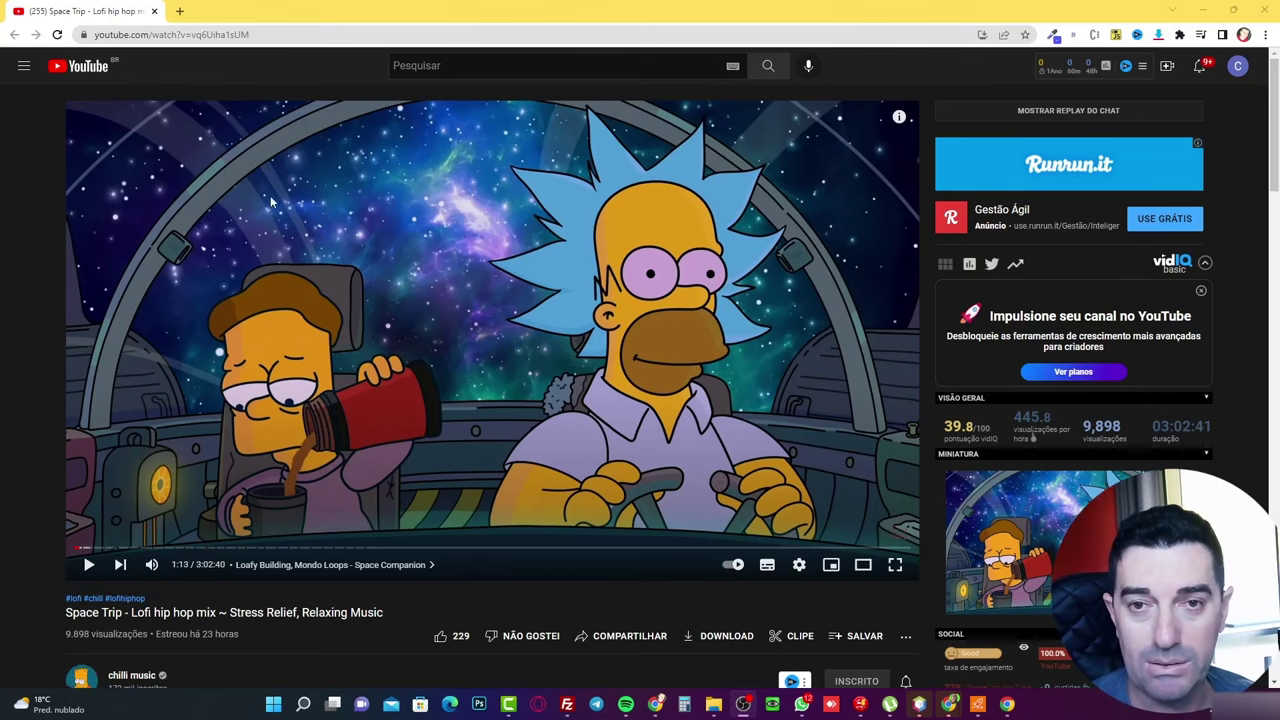
Switch to Camtasia and preview the animated car scene, checking the stacked timeline tracks.
click(512, 705)
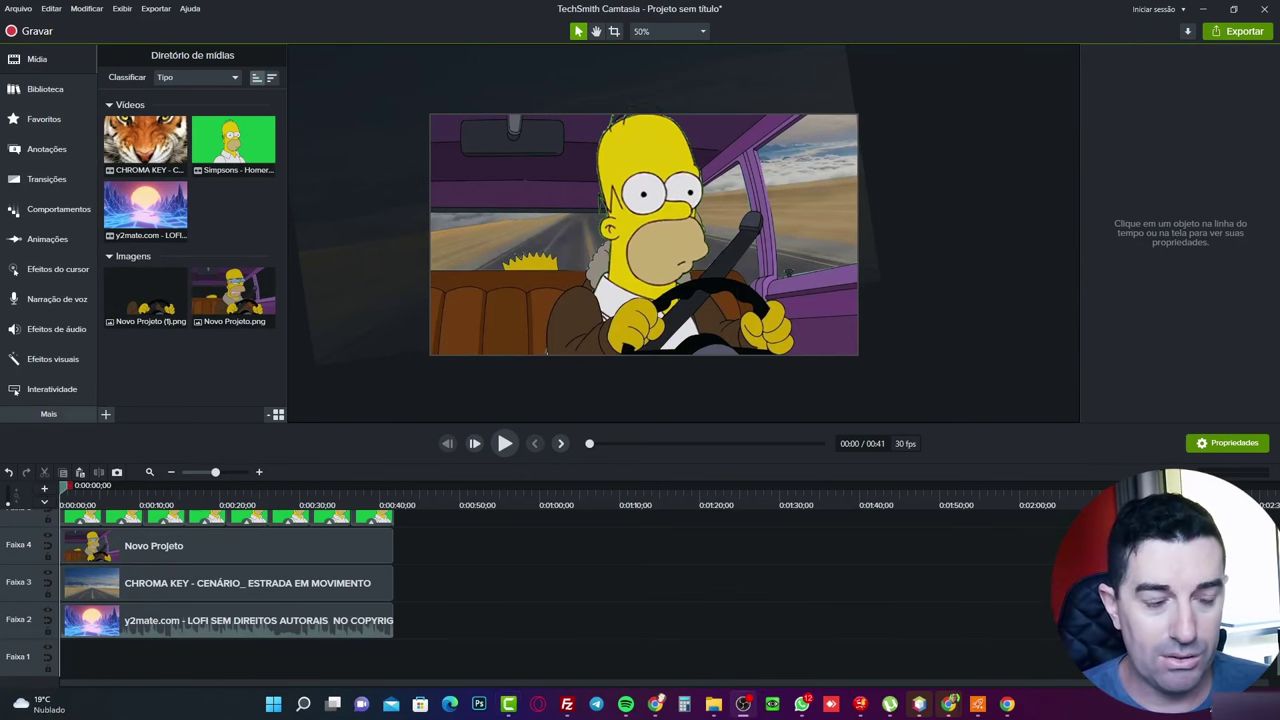
scroll(231, 606, up, 3)
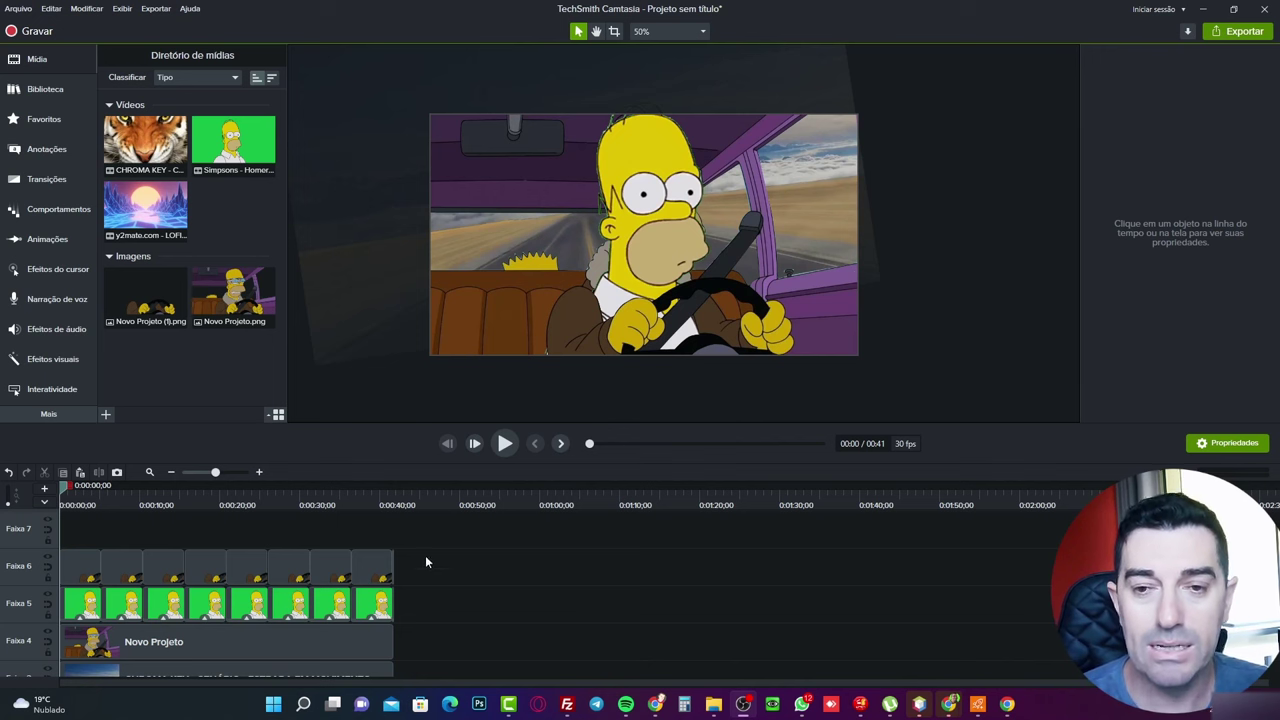
click(506, 444)
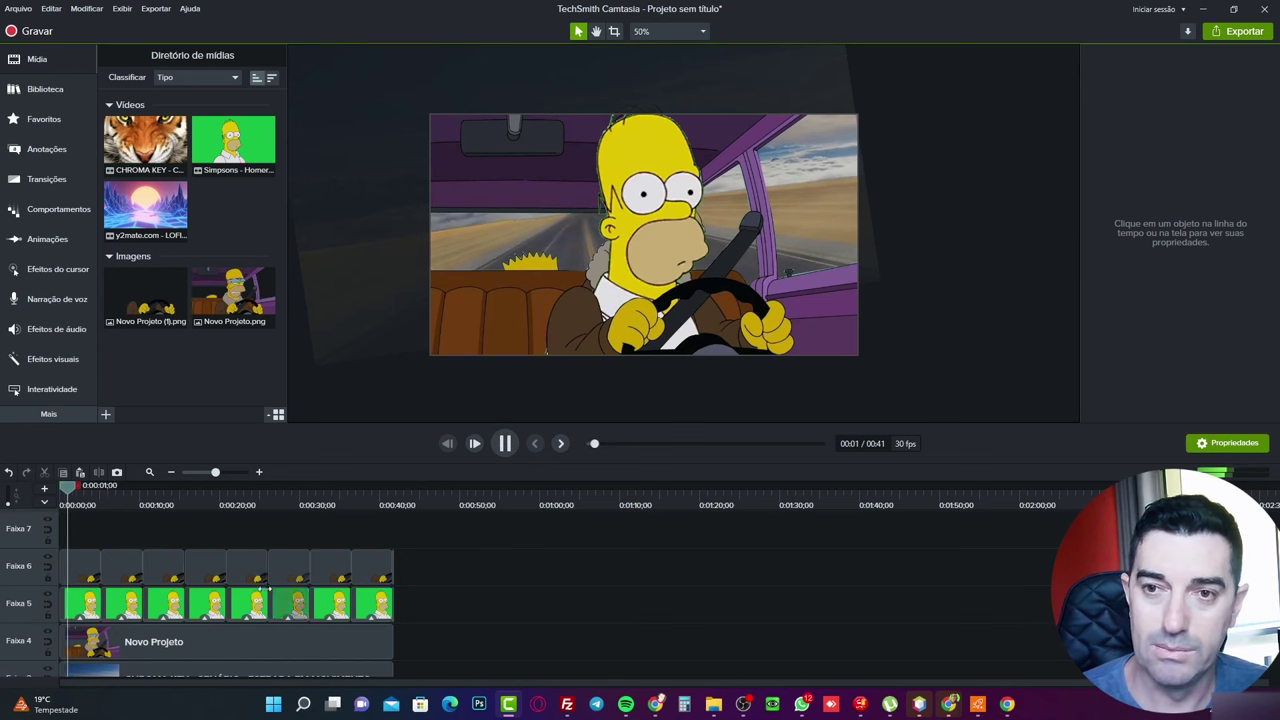
click(507, 445)
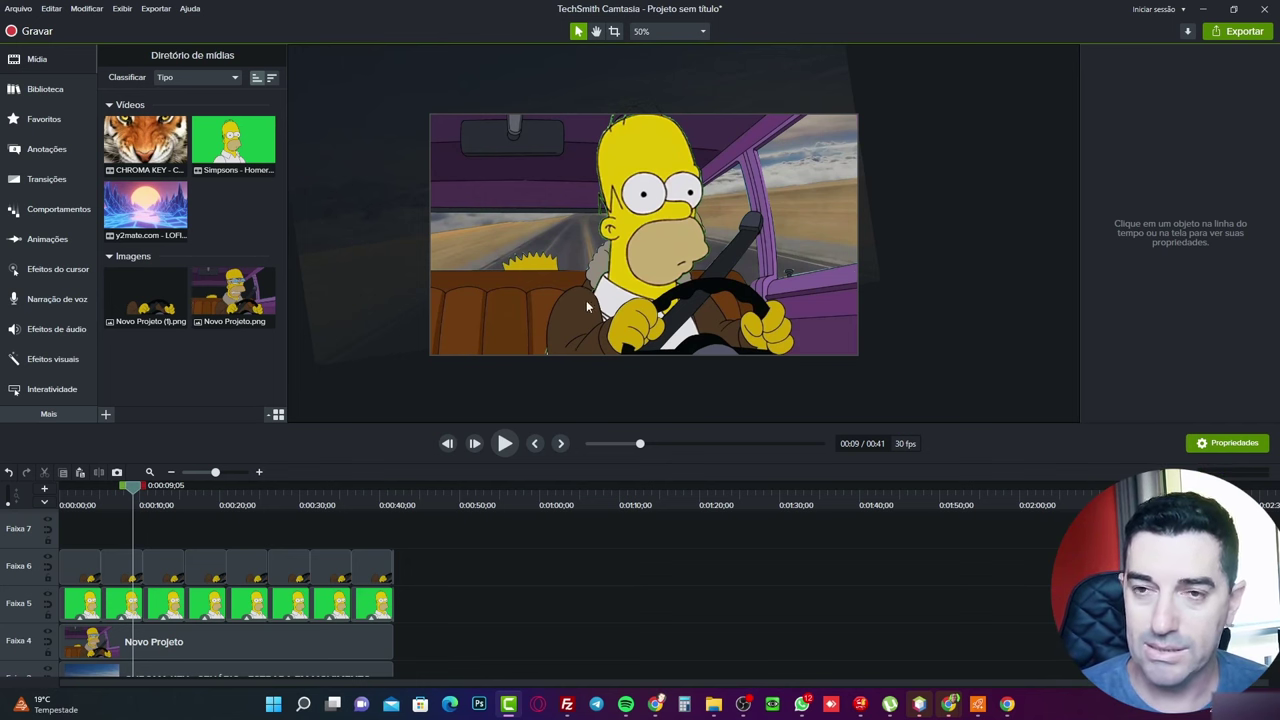
Scrub back through the blinking animation and return the playhead to the start of the timeline.
drag(130, 510, 93, 529)
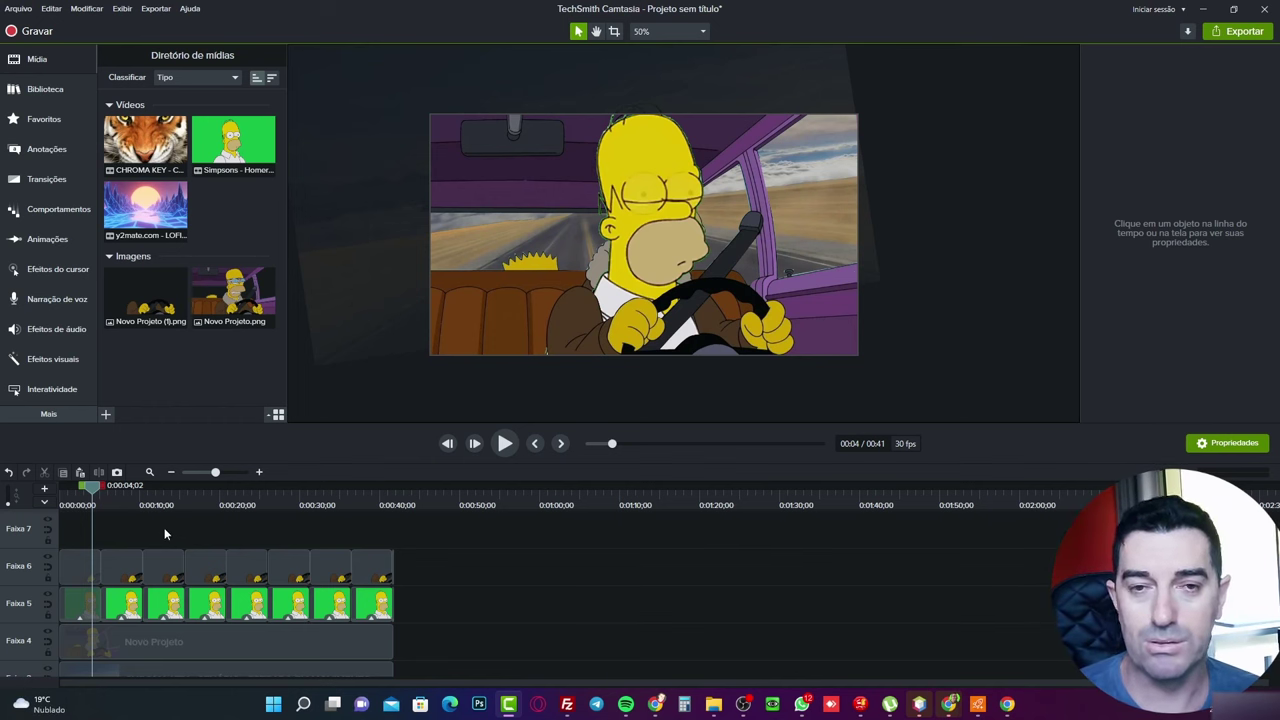
mouse_move(92, 486)
mouse_down()
mouse_move(280, 486)
mouse_move(72, 486)
mouse_up()
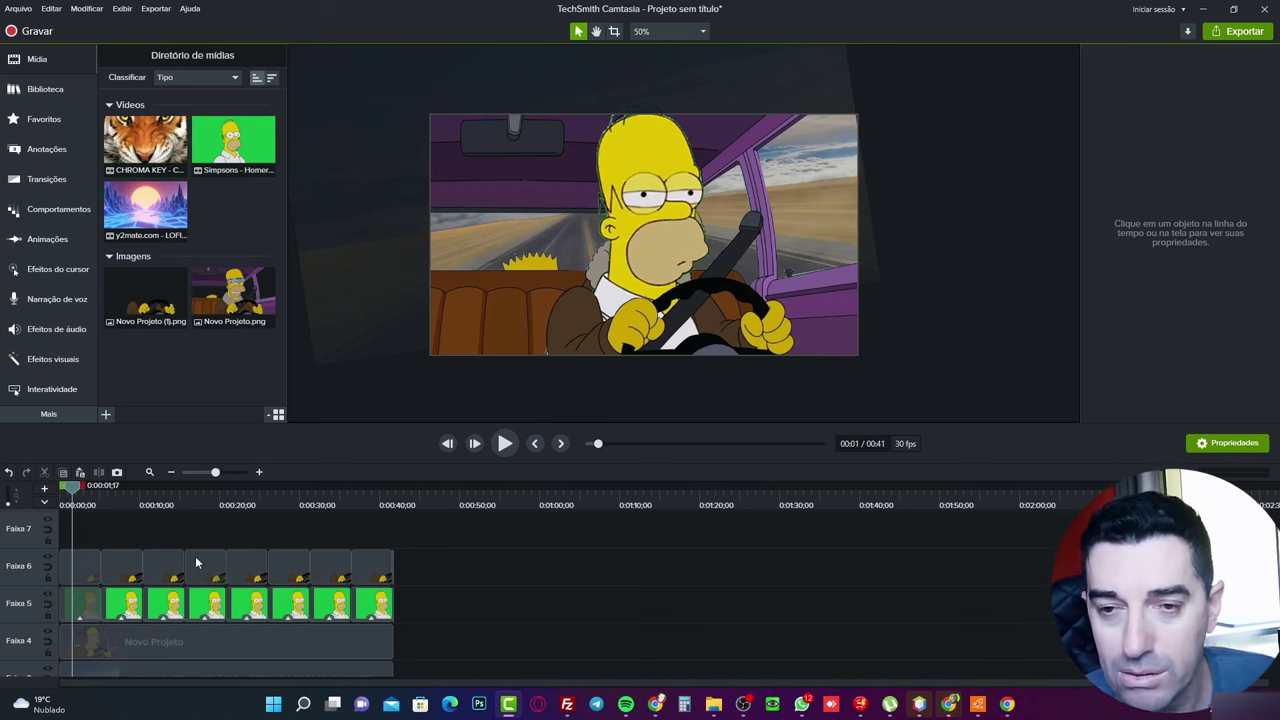
drag(72, 486, 30, 530)
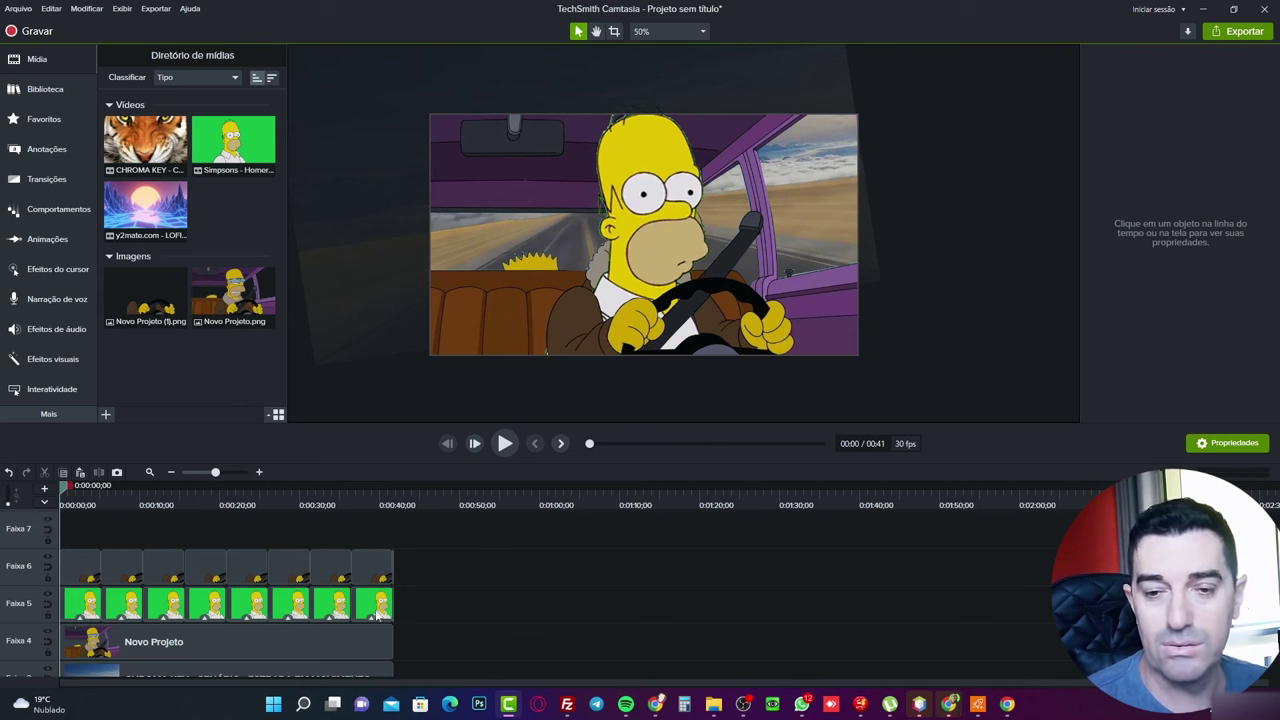
Play the Camtasia project again from the beginning for a few seconds and pause it.
mouse_move(655, 704)
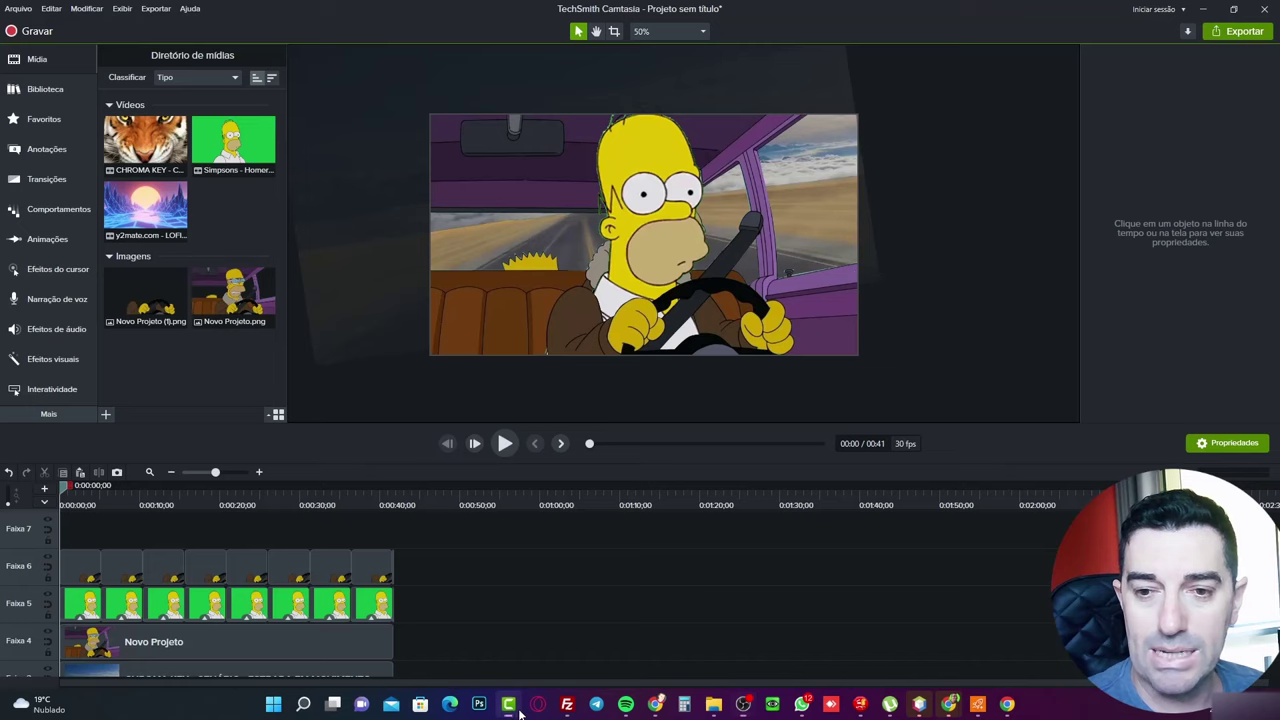
click(508, 704)
click(507, 447)
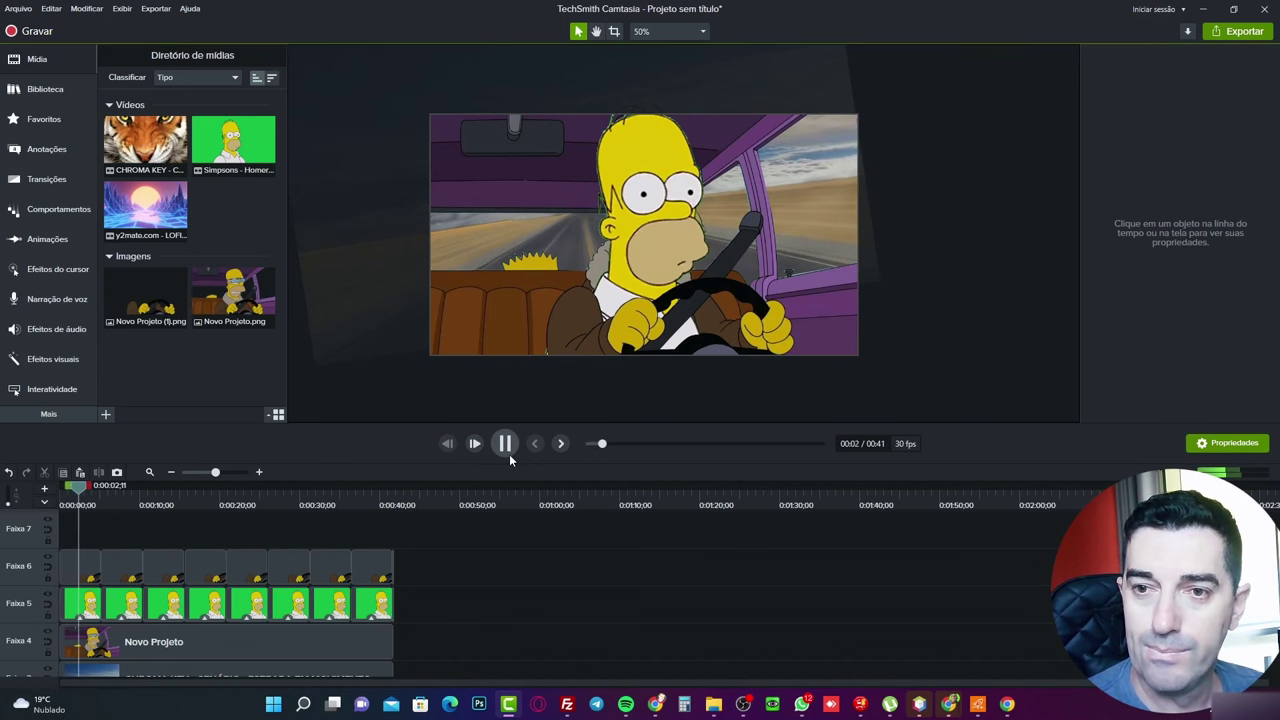
click(507, 447)
Switch to Chrome, search Google for "photo pea" and open the Photopea Online Photo Editor site.
key(super+Tab)
click(588, 118)
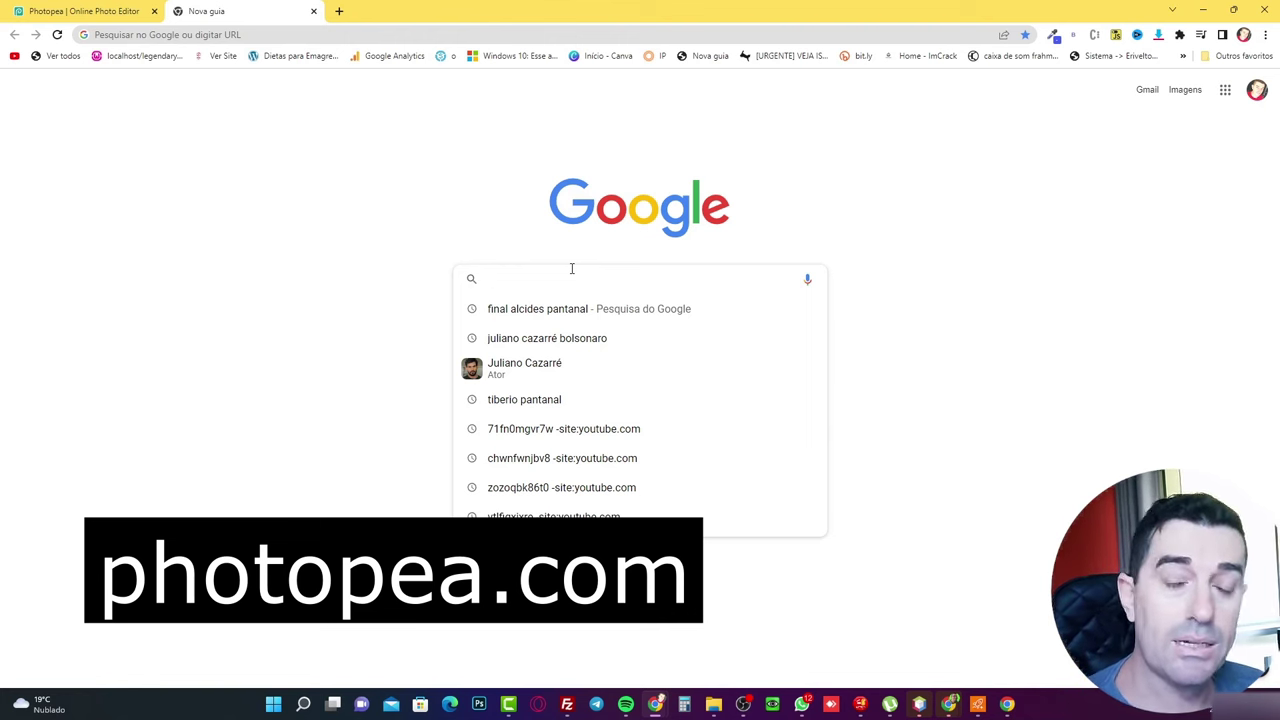
text(photo)
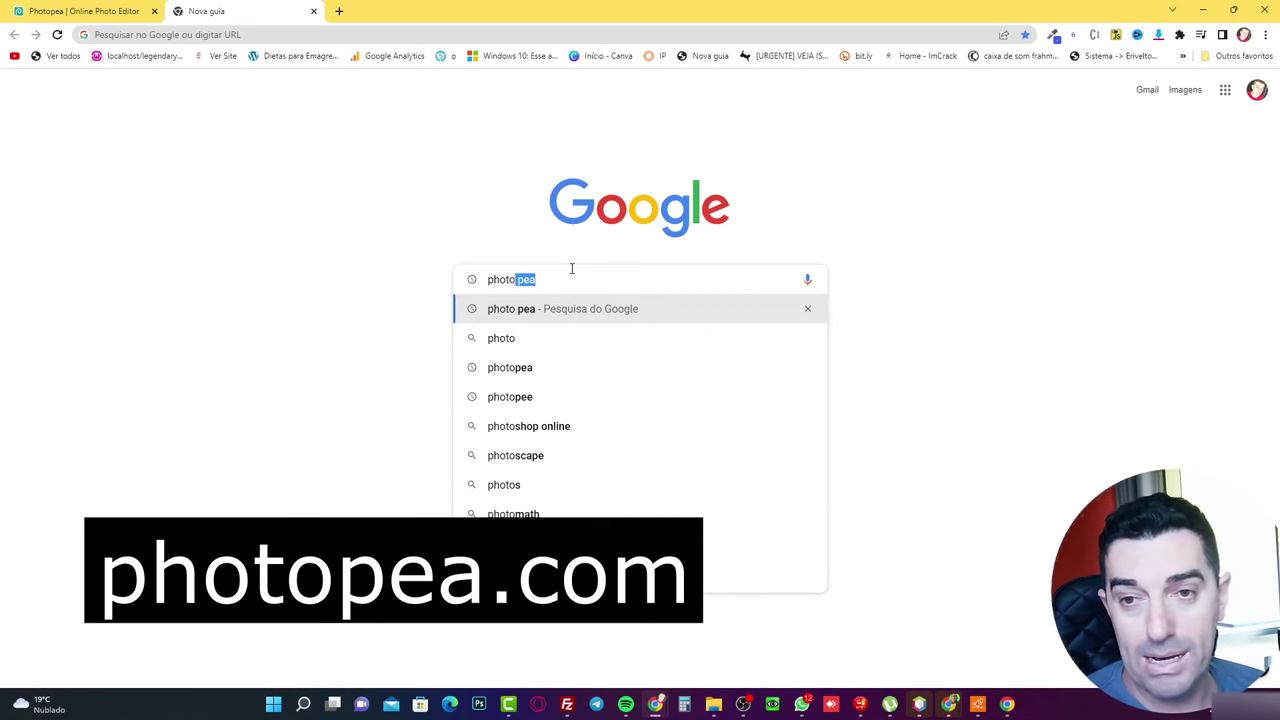
text( pea)
key(Return)
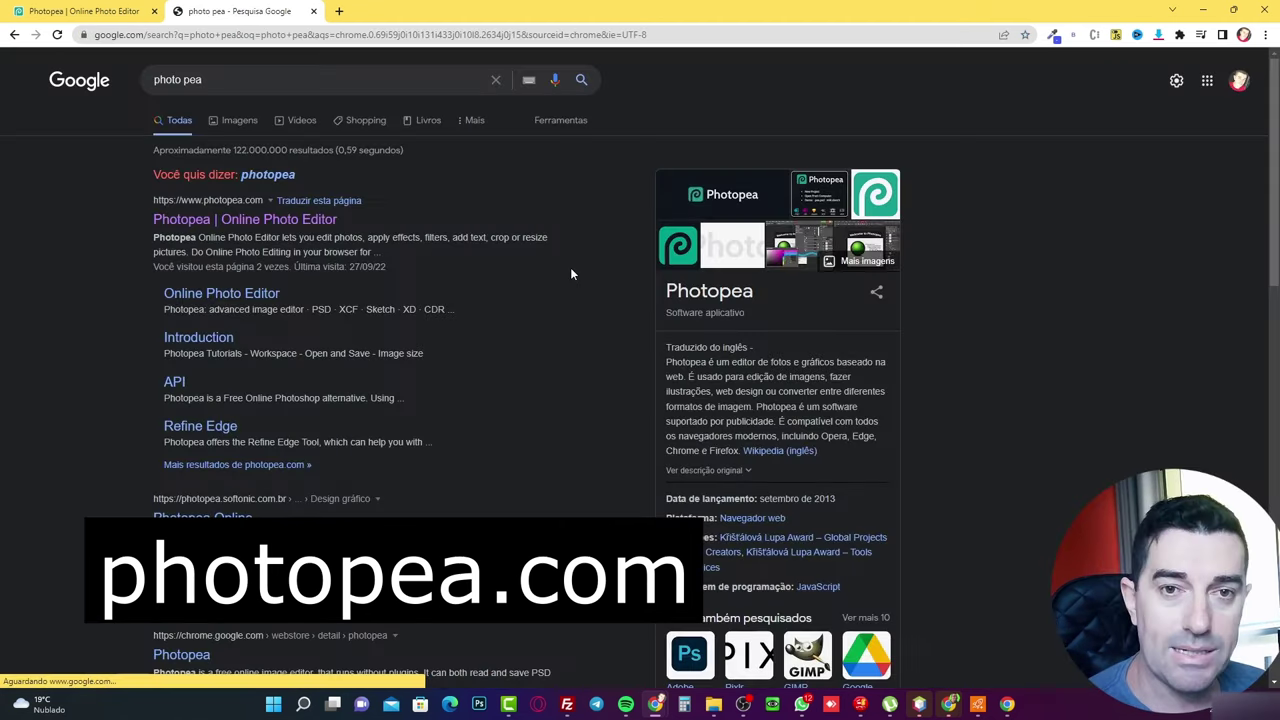
click(260, 228)
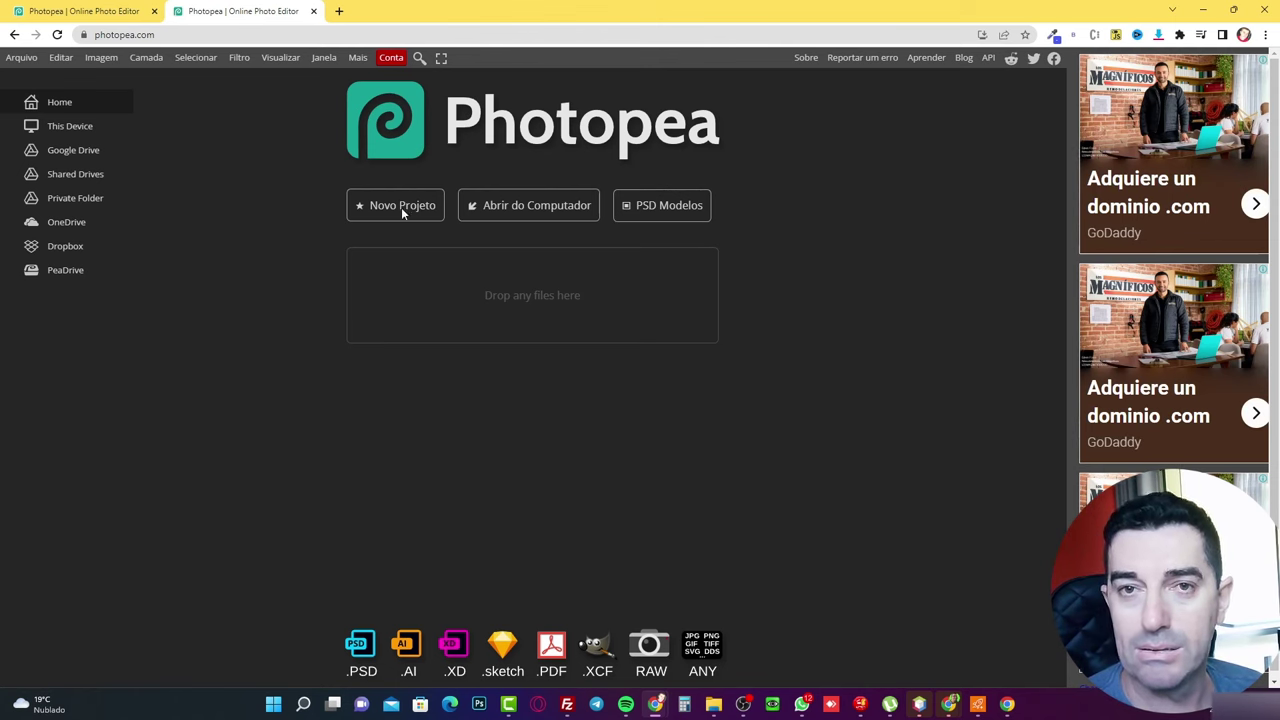
Examine the car image with its windows cut out in the Photopea project already open in the other browser tab.
click(85, 14)
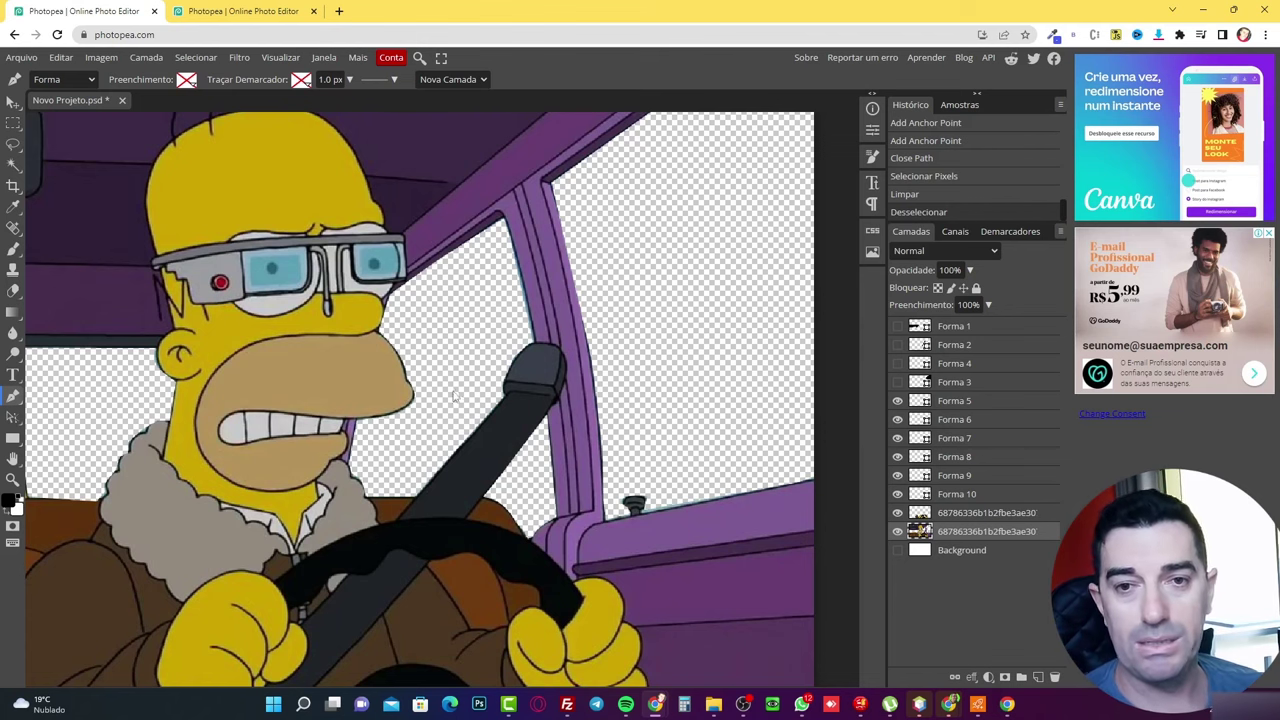
scroll(495, 492, down, 4)
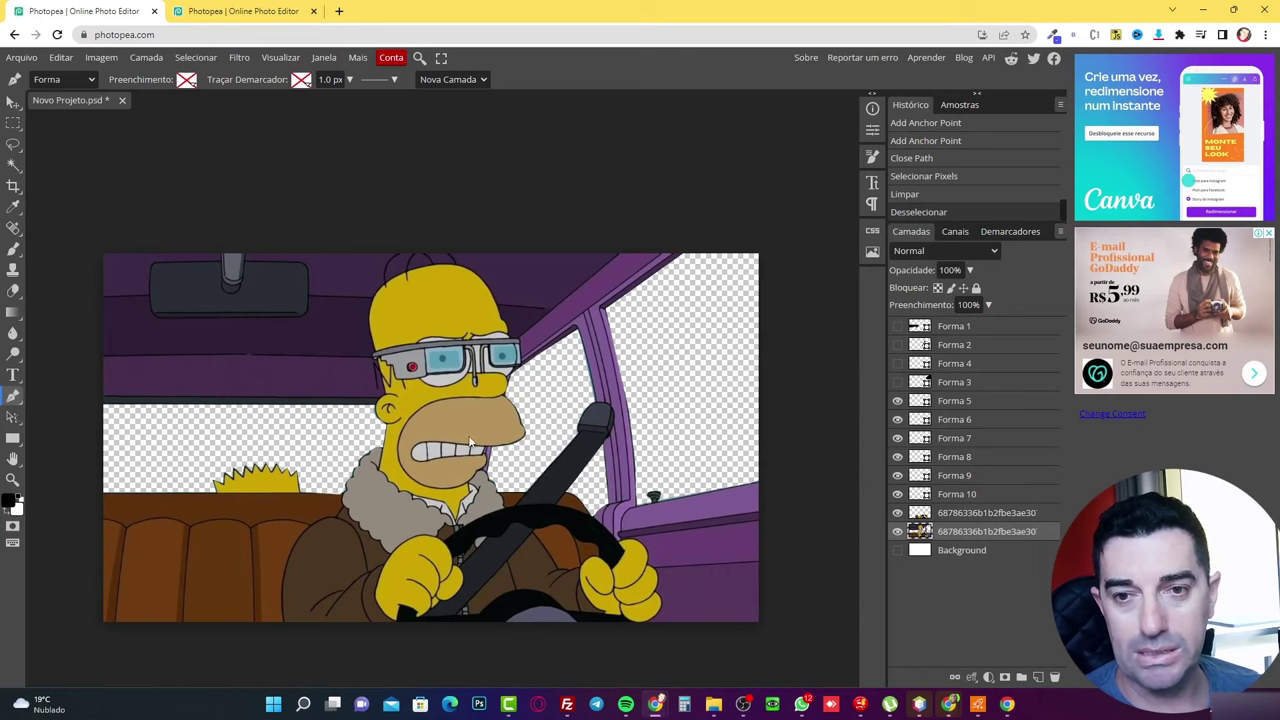
scroll(479, 472, down, 3)
scroll(475, 480, up, 3)
scroll(473, 488, down, 2)
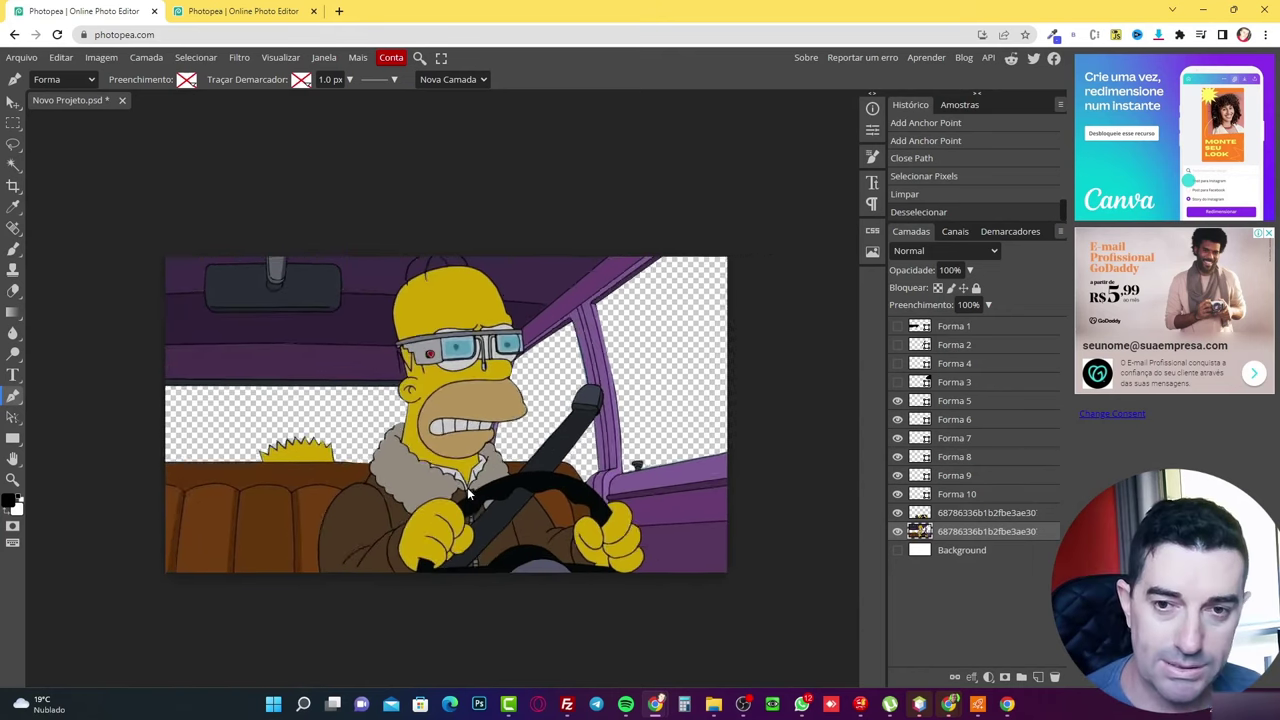
scroll(471, 486, up, 4)
Create a blank 1280 × 720 pixel project with a white background in the new Photopea tab.
click(233, 12)
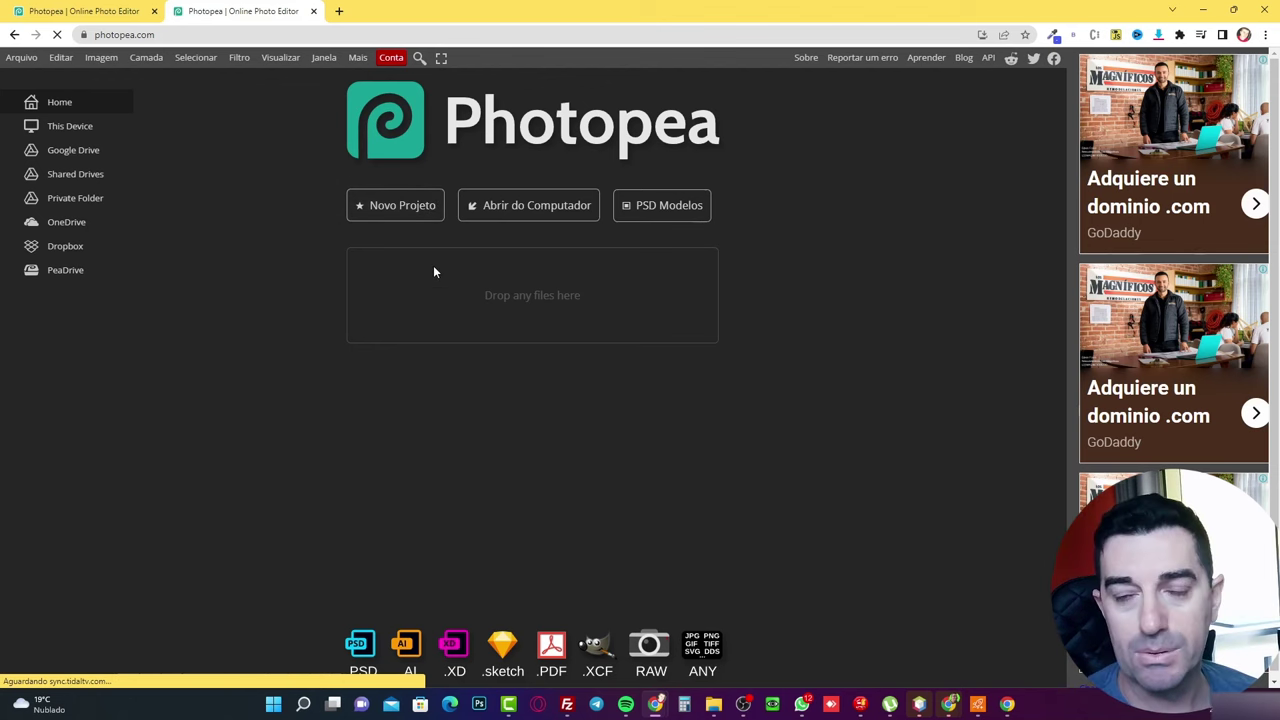
click(393, 210)
key(Tab)
key(Tab)
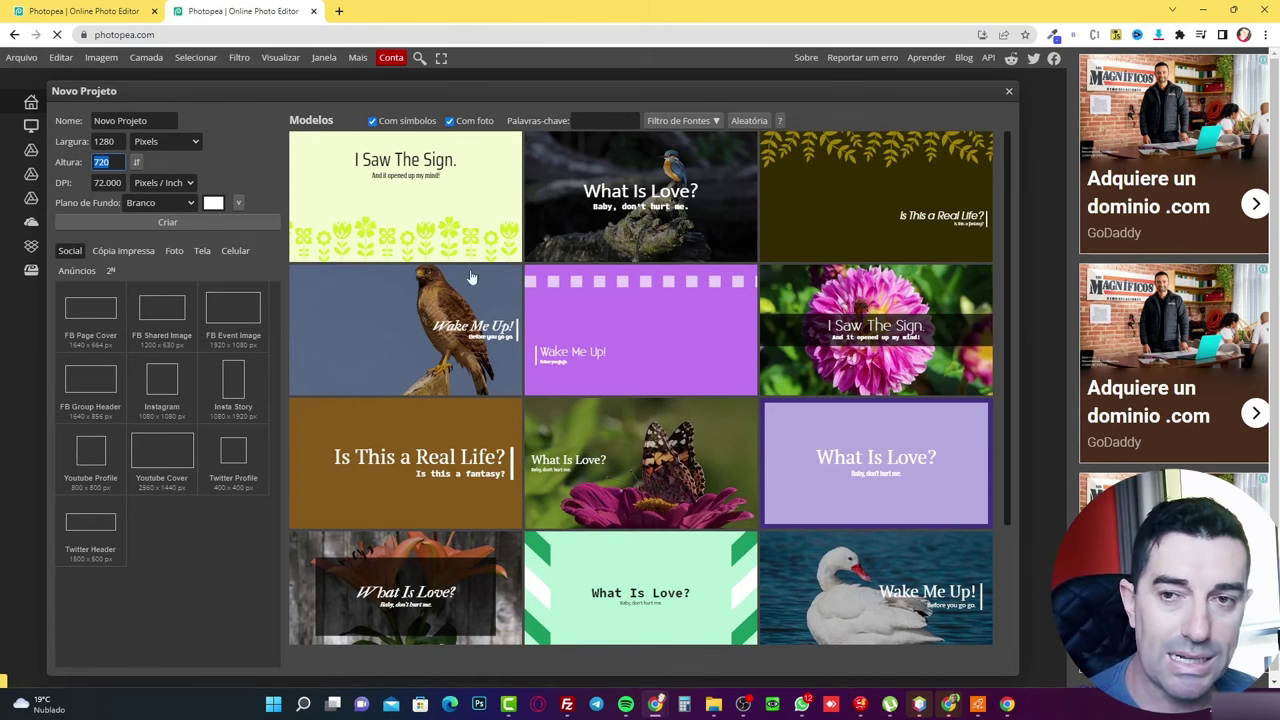
click(163, 224)
click(22, 57)
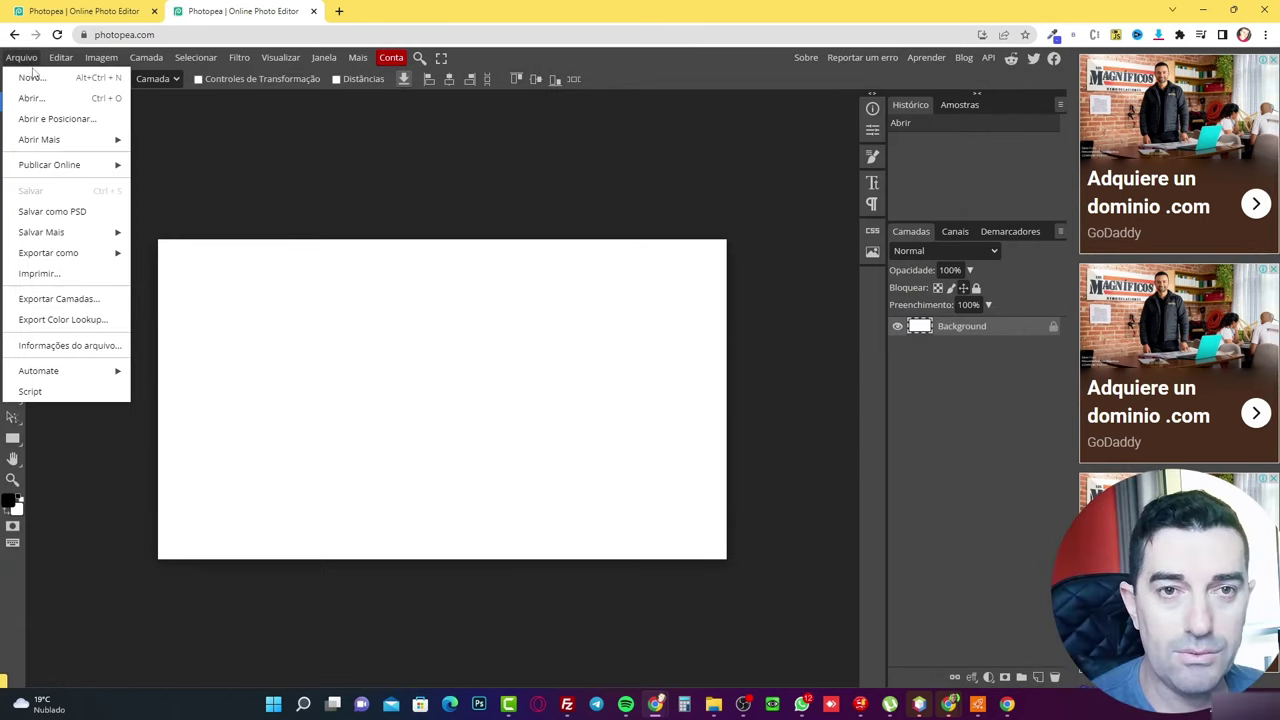
click(31, 98)
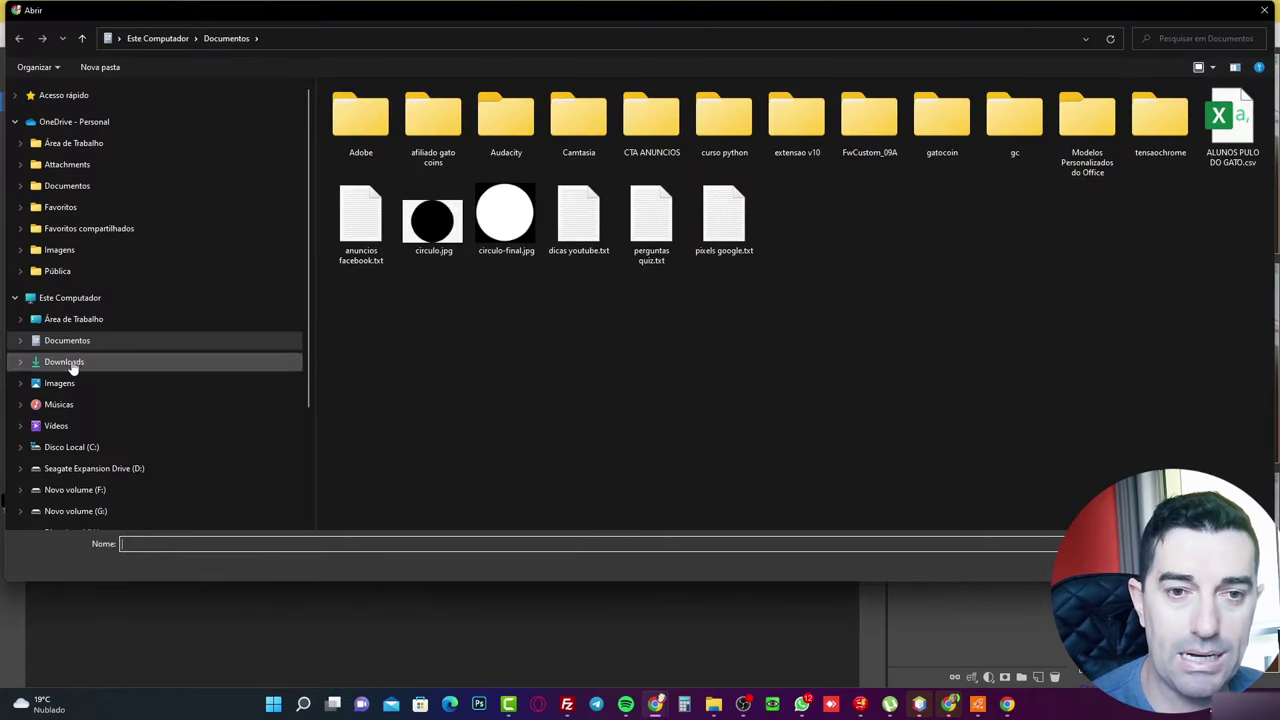
click(73, 366)
click(577, 150)
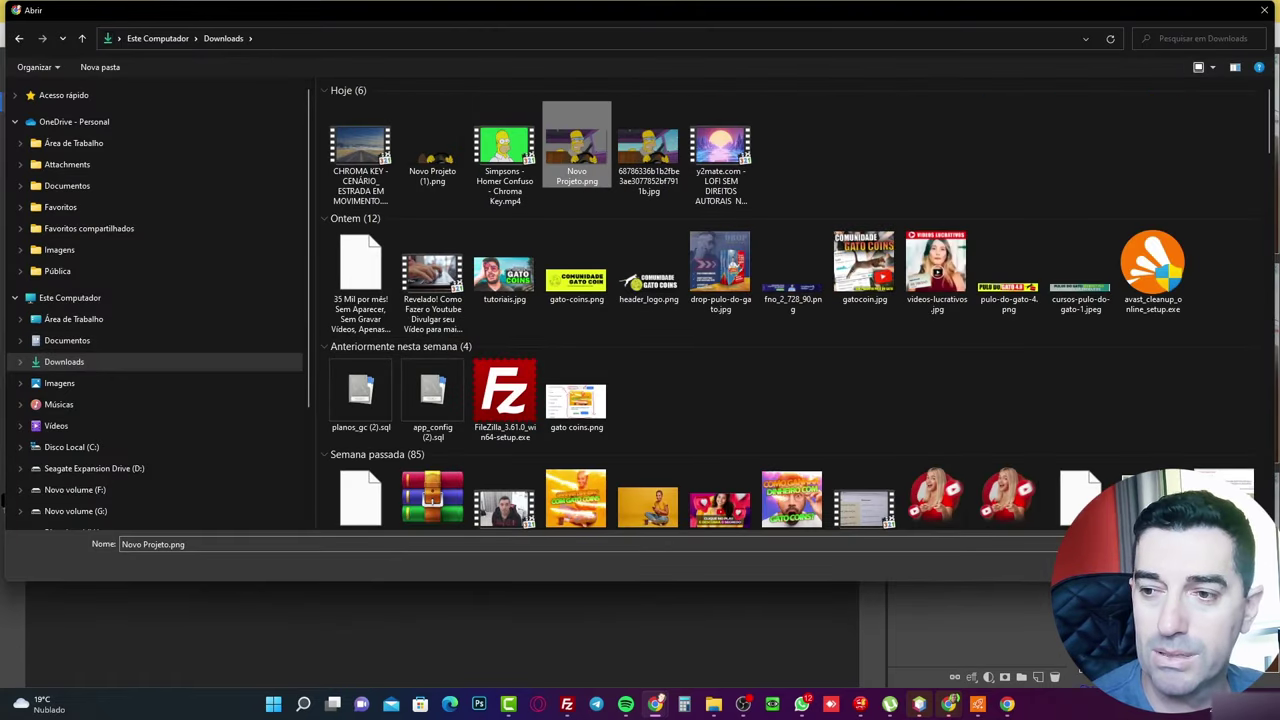
key(Return)
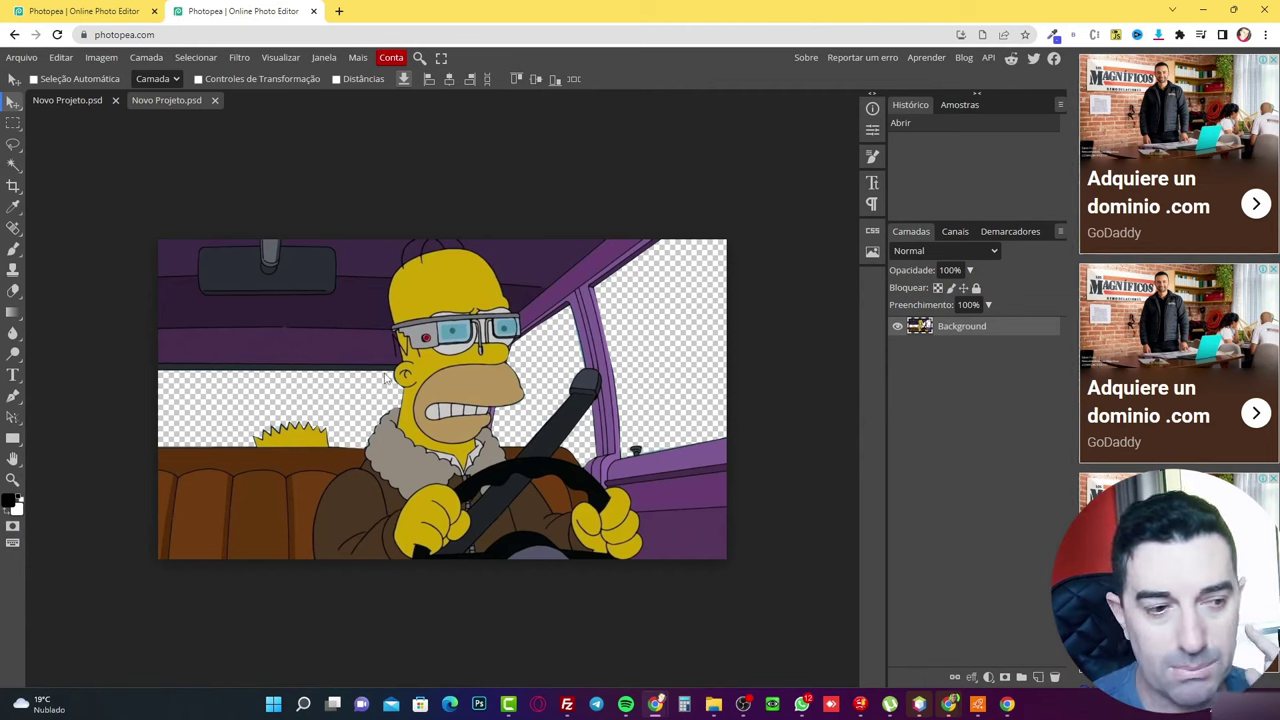
click(214, 100)
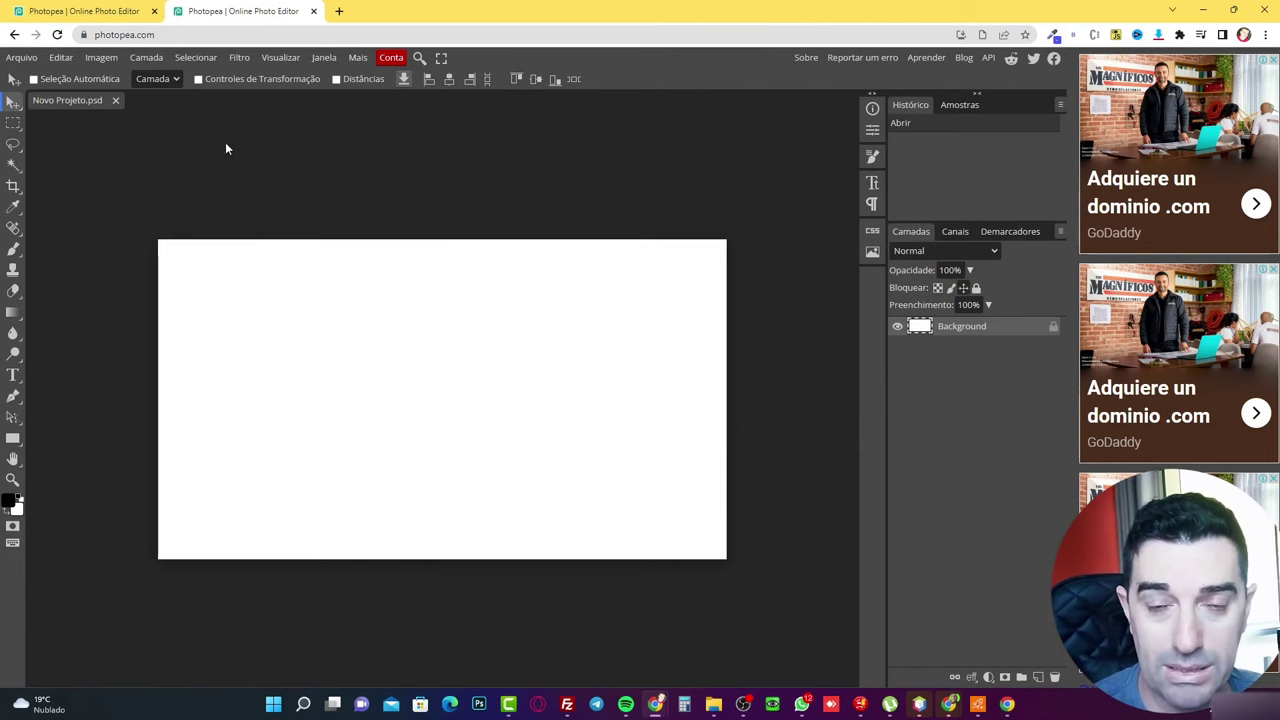
Open the original driving image 68786336b1b2fbe3ae3077852bf7911b.jpg from the Downloads folder.
click(21, 57)
click(40, 97)
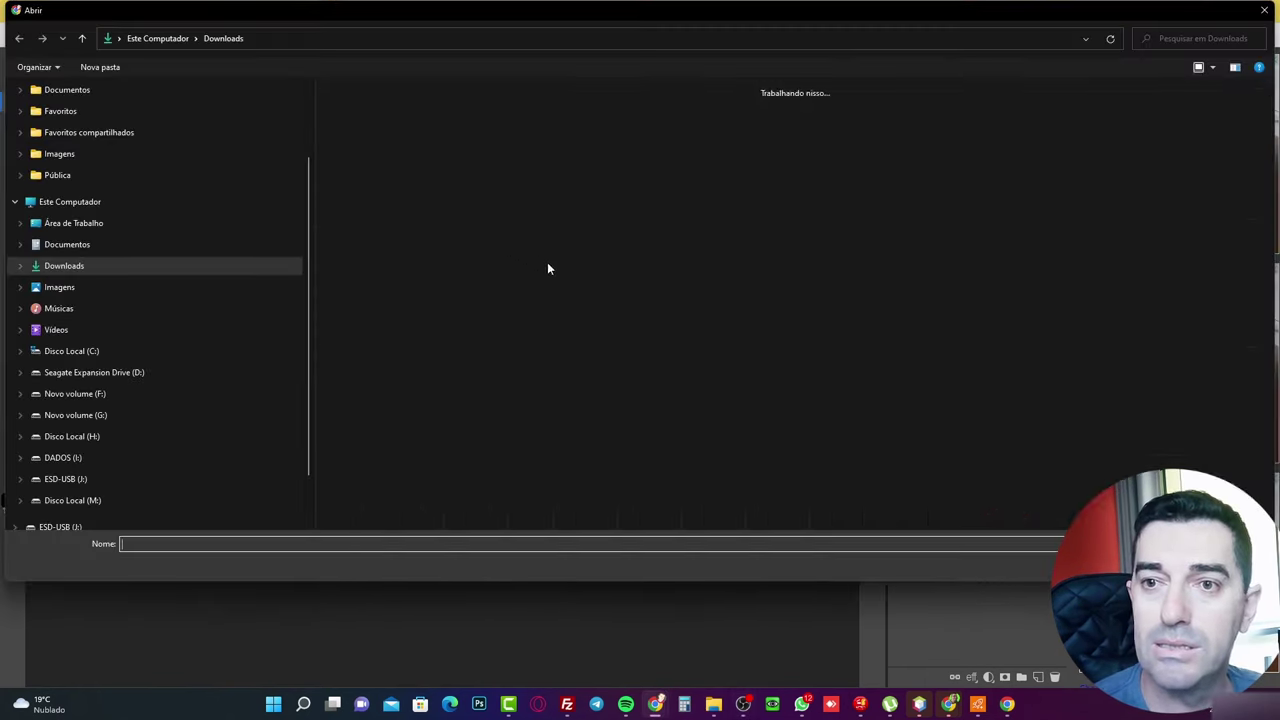
click(650, 150)
key(Return)
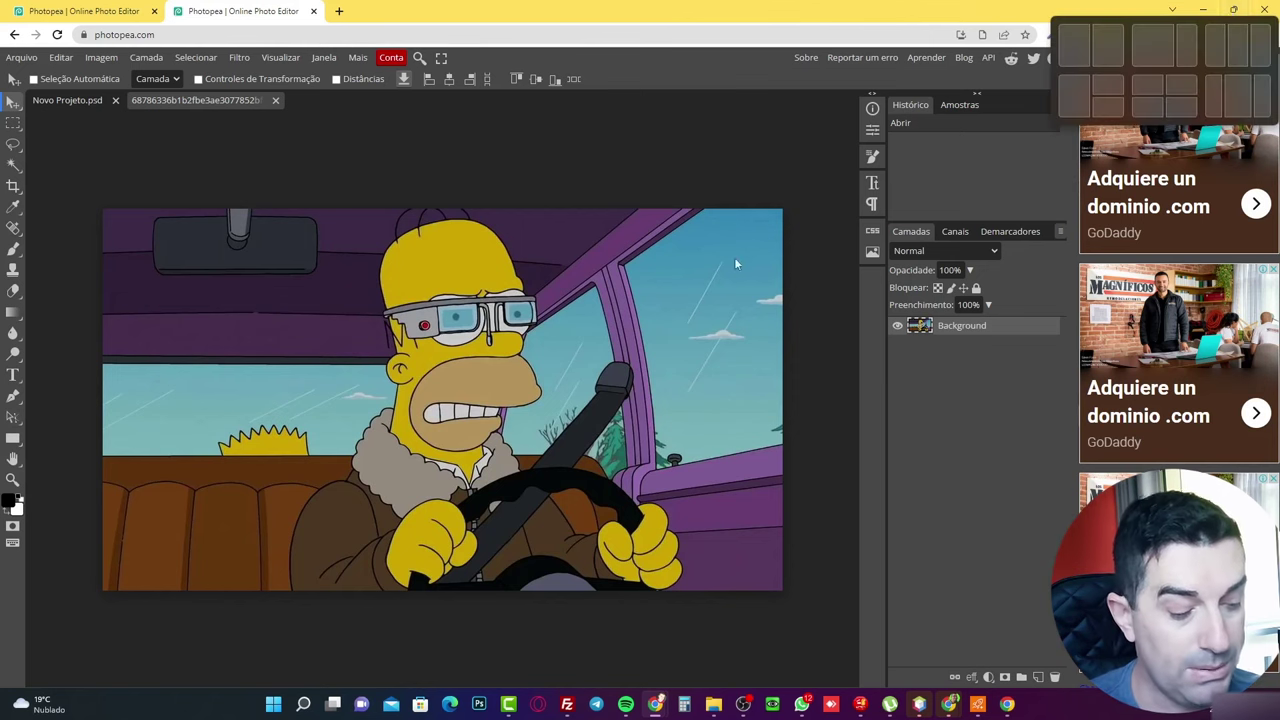
Show the editor full screen and, with the Pen tool in Shape mode, place four anchor points along the rear window's upper edge.
key(F11)
right_click(13, 350)
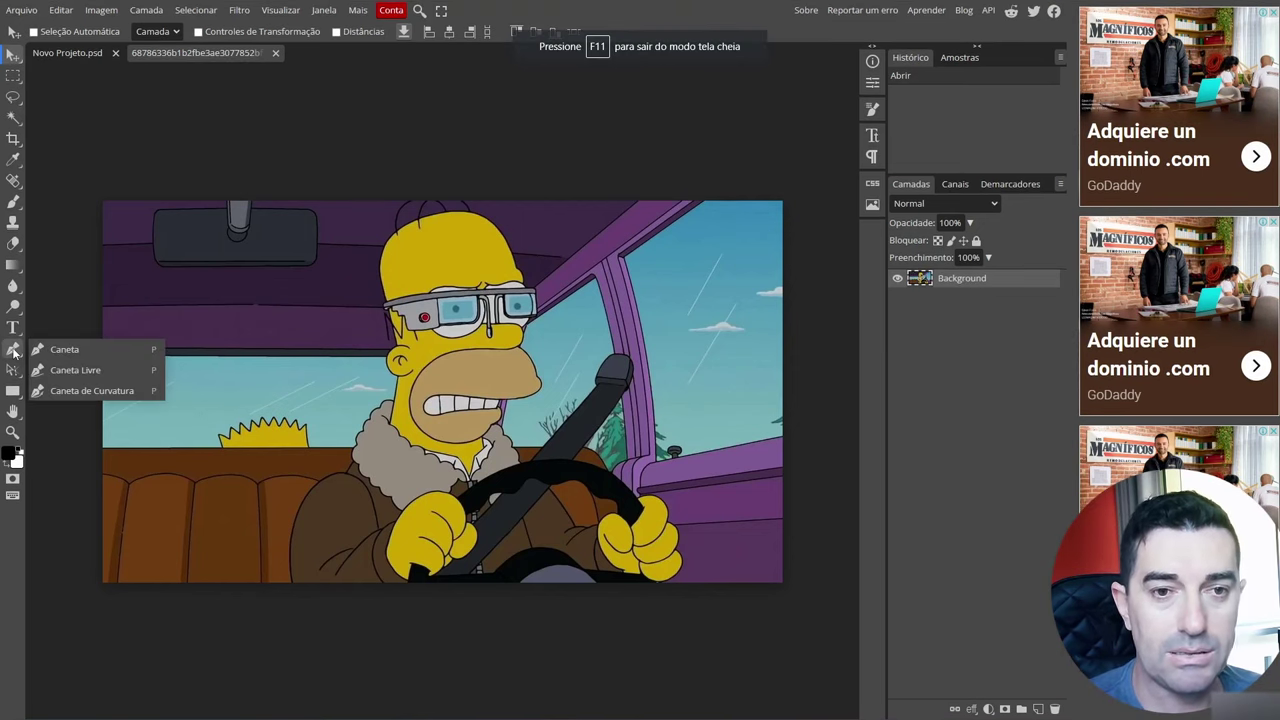
click(13, 350)
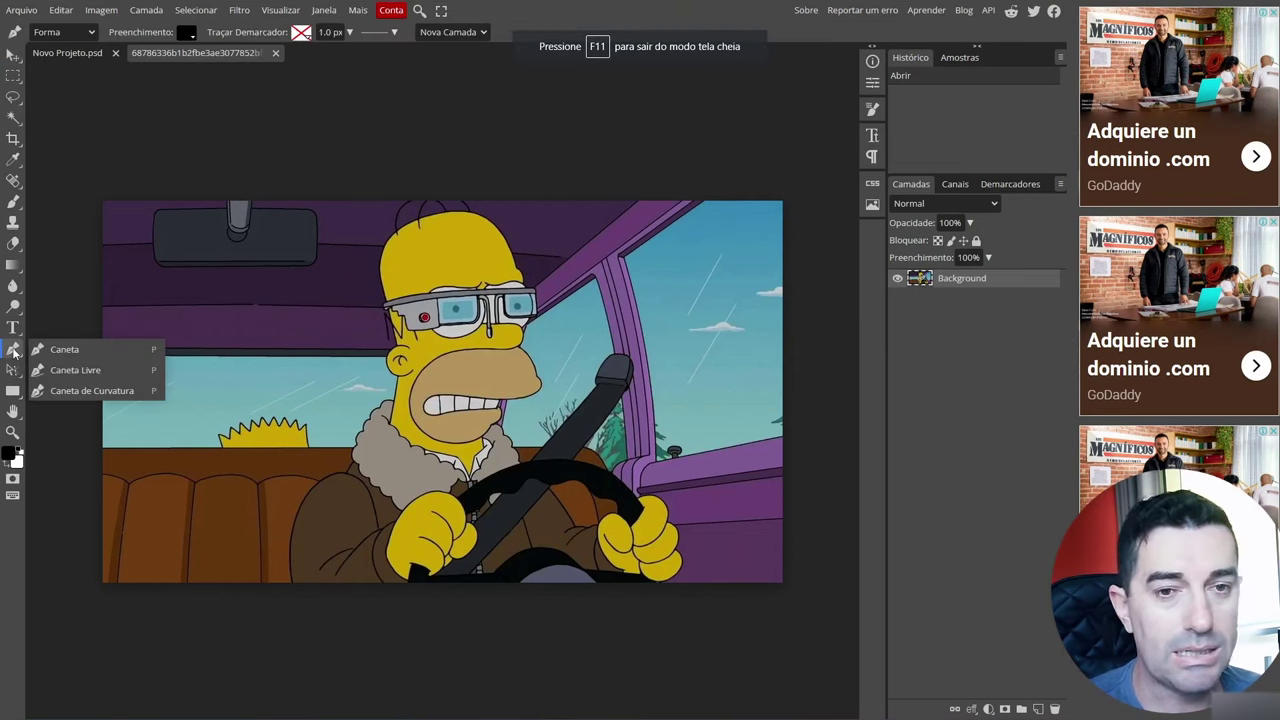
click(72, 350)
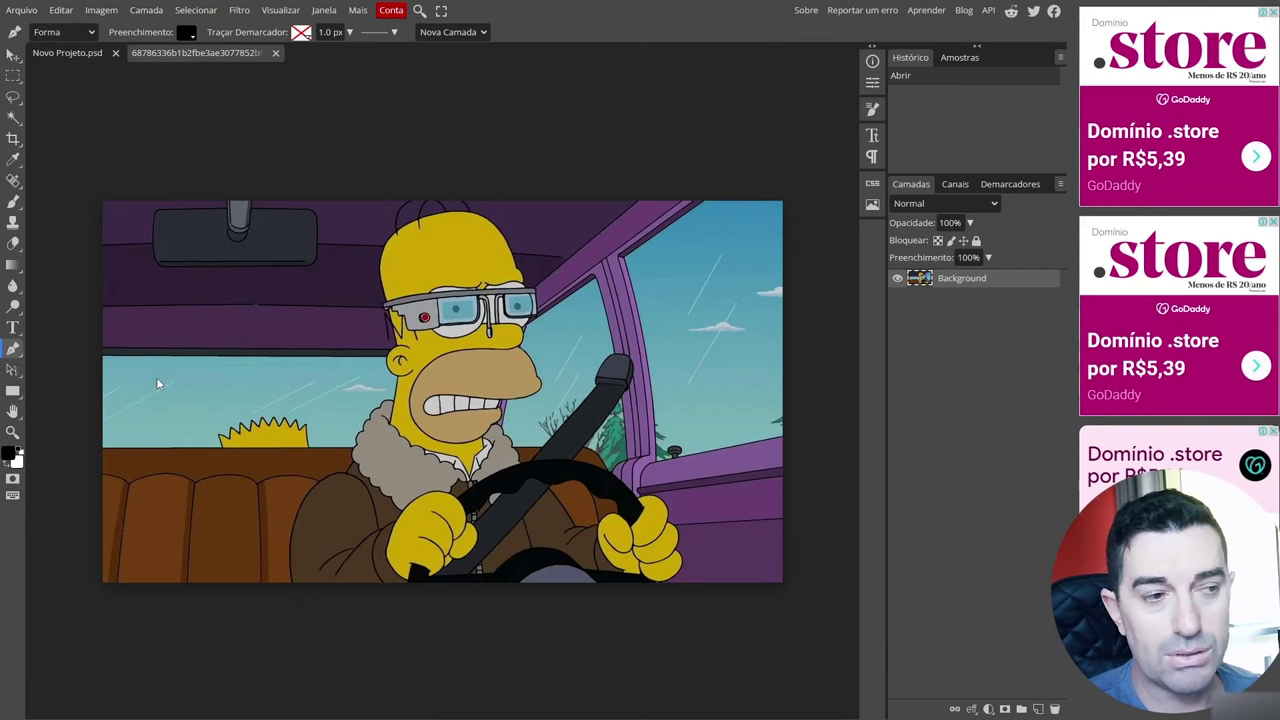
scroll(148, 382, up, 8)
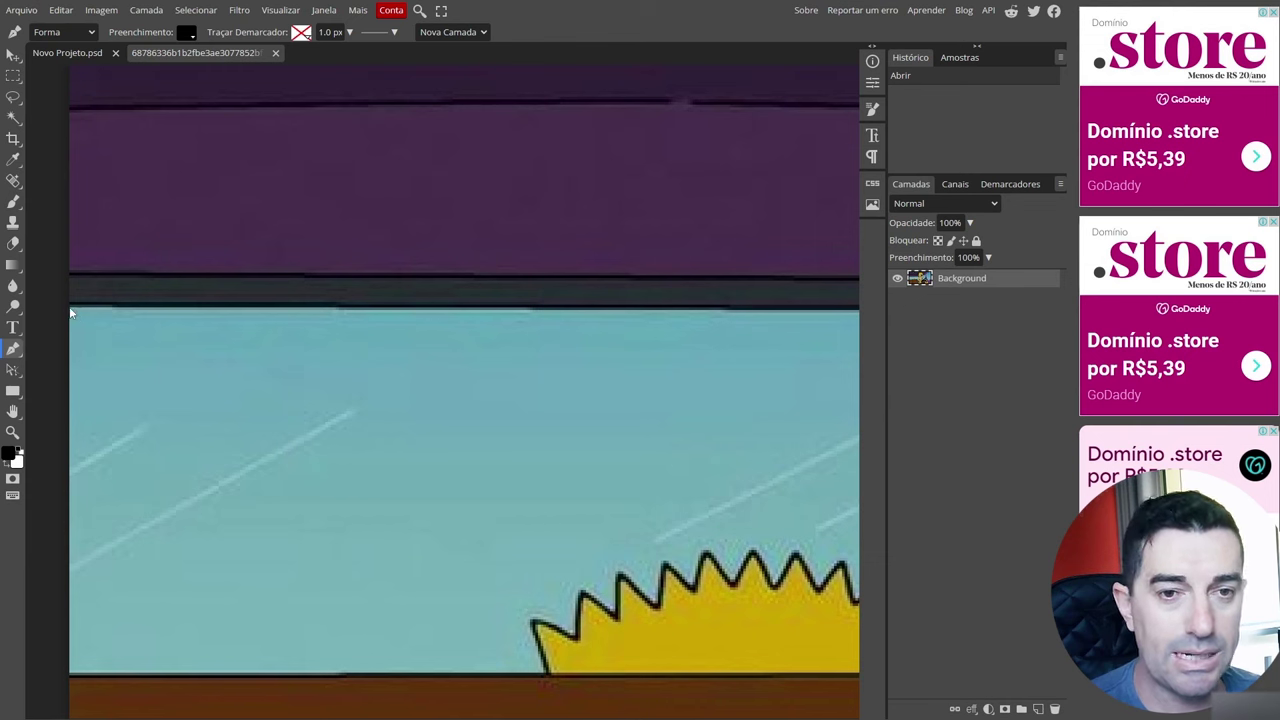
click(70, 308)
click(237, 308)
click(509, 311)
click(700, 313)
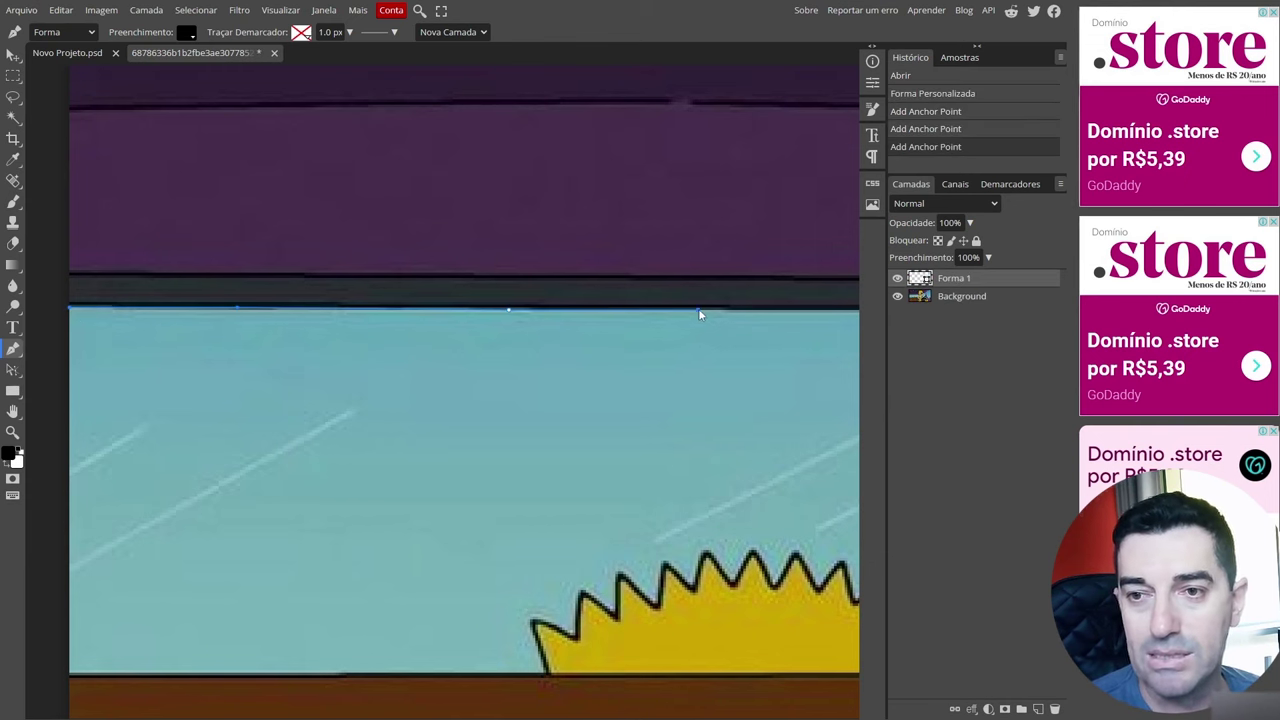
Try an extra anchor point in the middle of the rear window's glass and undo it.
click(444, 520)
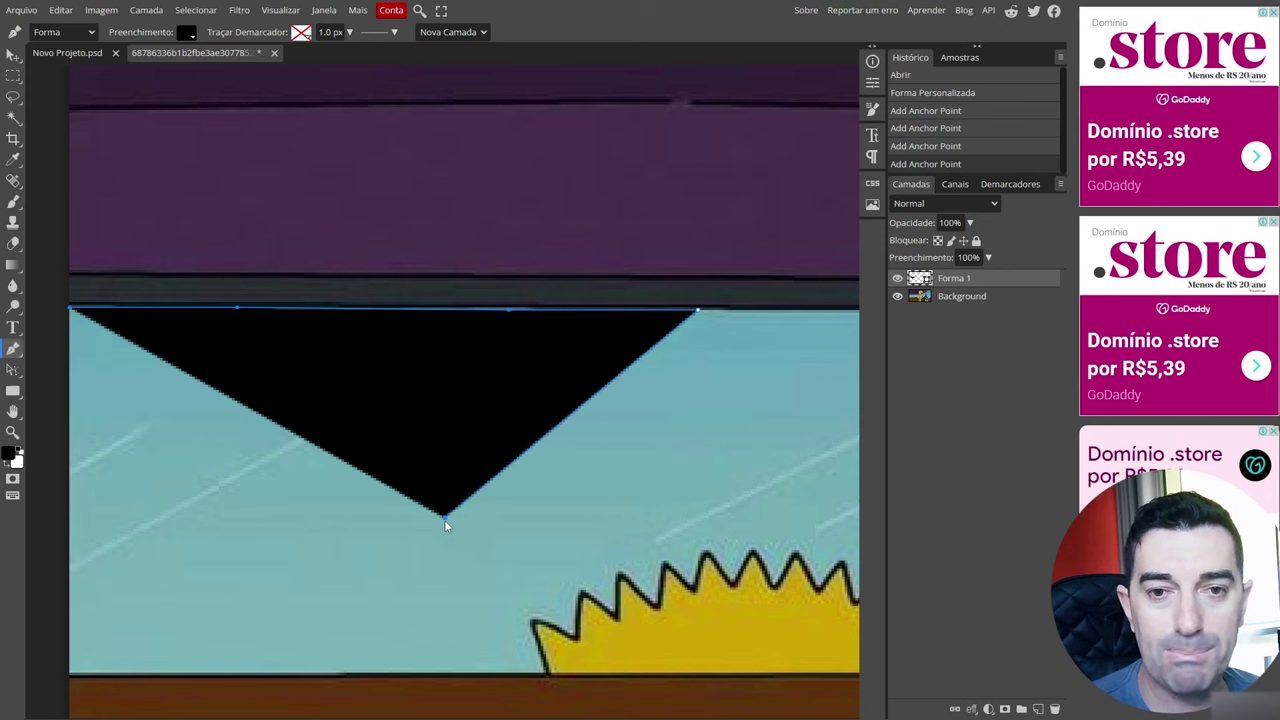
key(ctrl+z)
scroll(645, 426, down, 5)
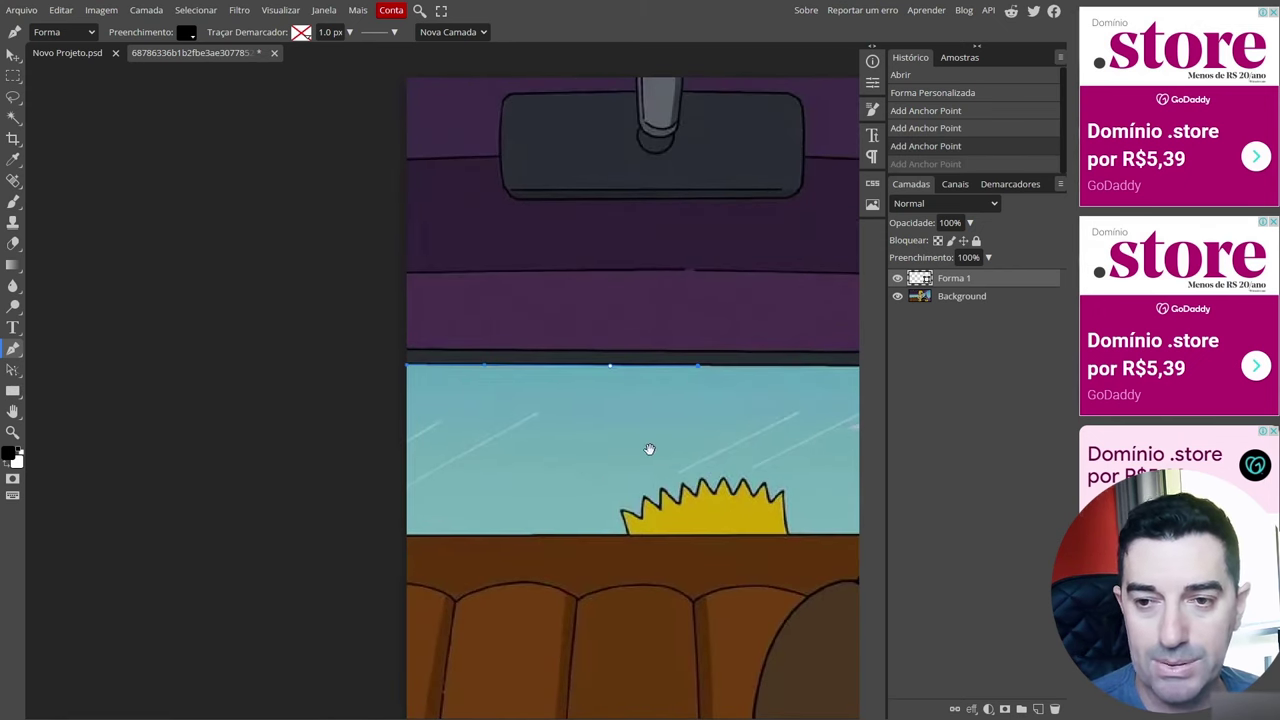
drag(755, 411, 323, 433)
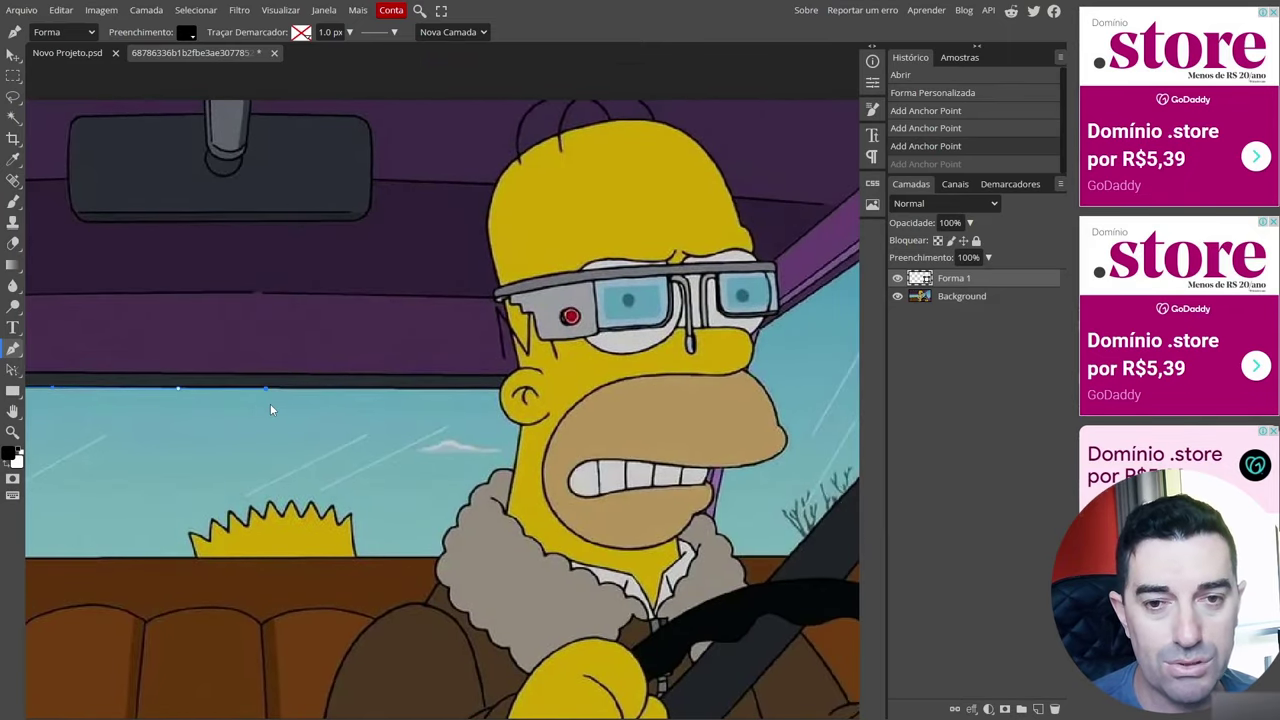
Continue the pen path along the rear window's upper edge, around the driver's ear and down his neck to the collar.
scroll(270, 403, up, 4)
click(751, 371)
scroll(351, 432, down, 4)
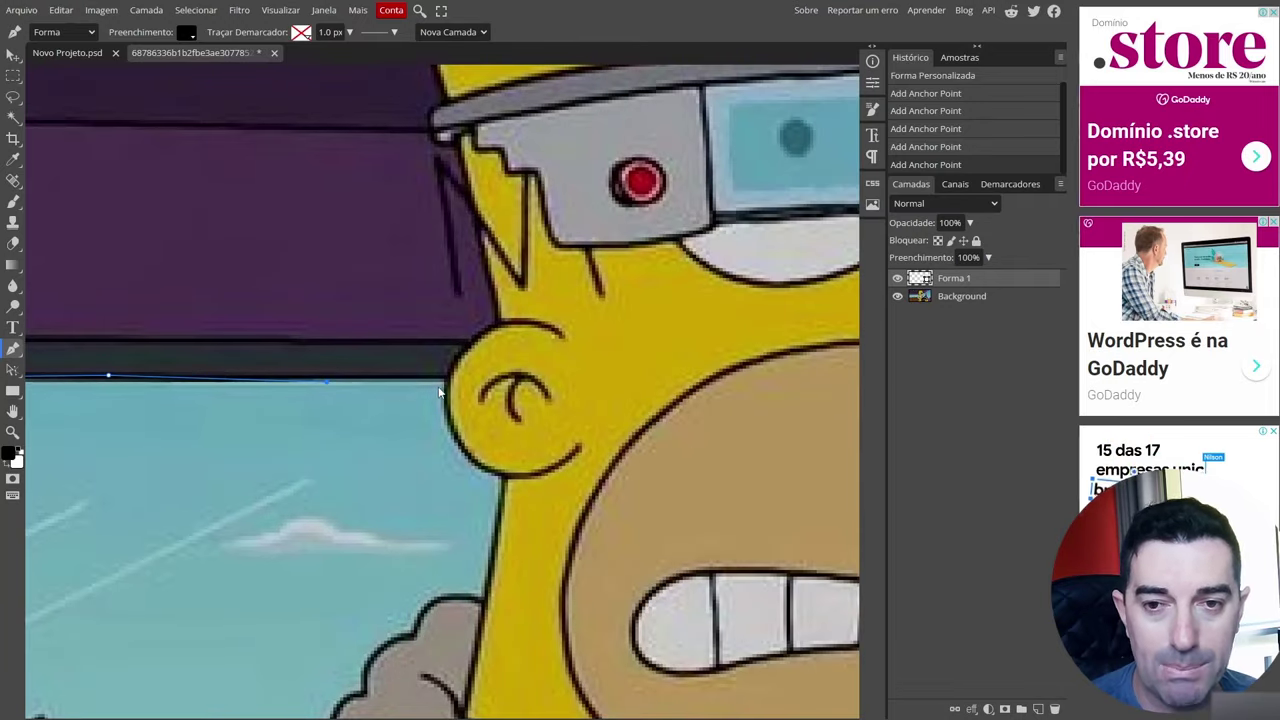
click(448, 415)
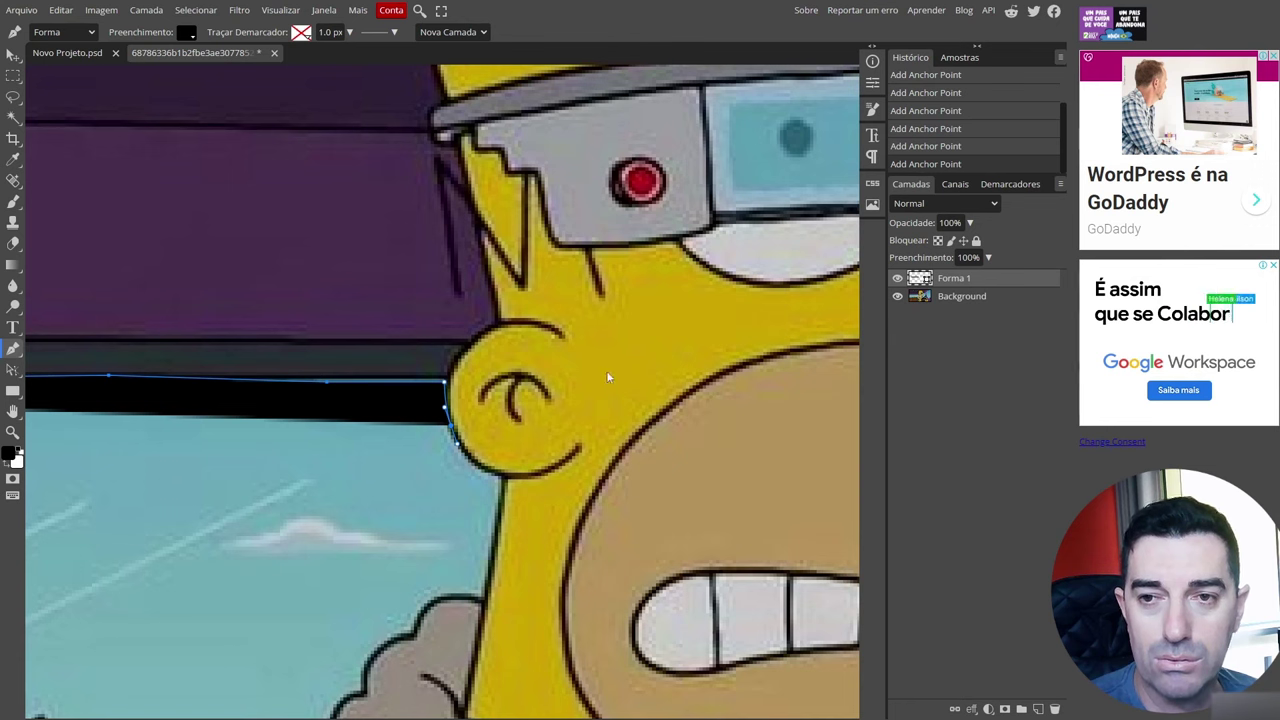
click(493, 478)
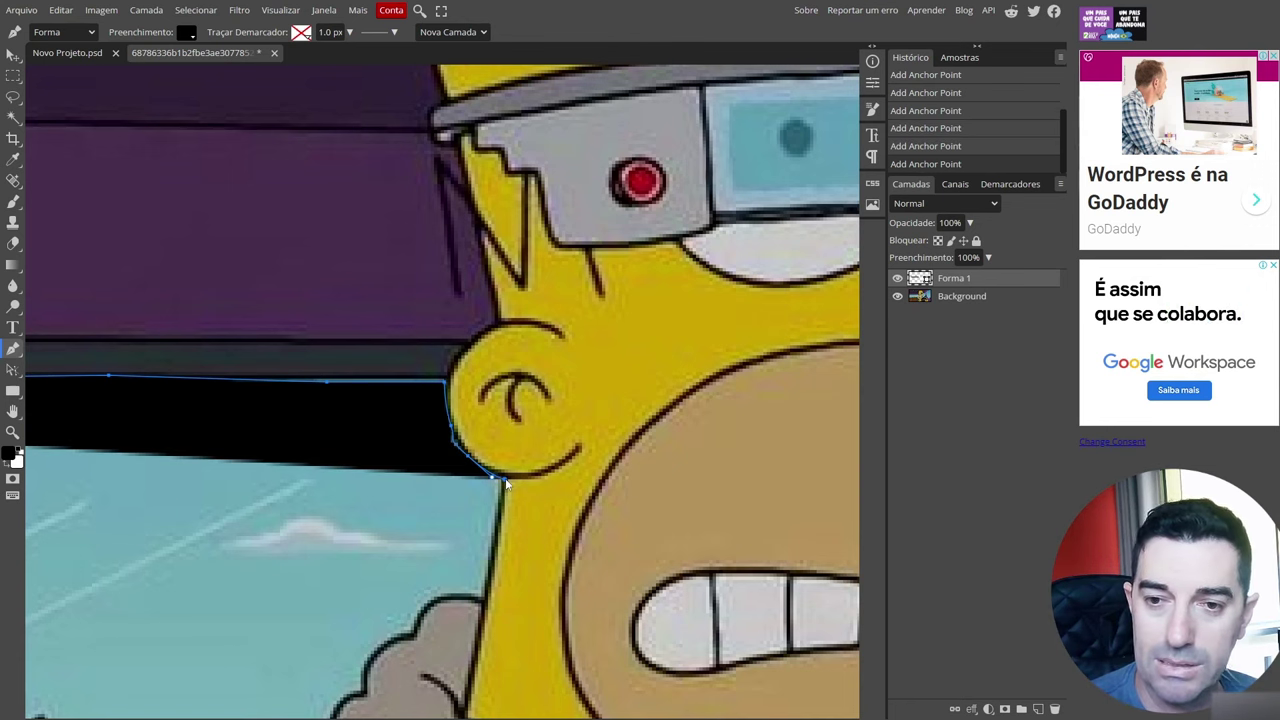
click(478, 600)
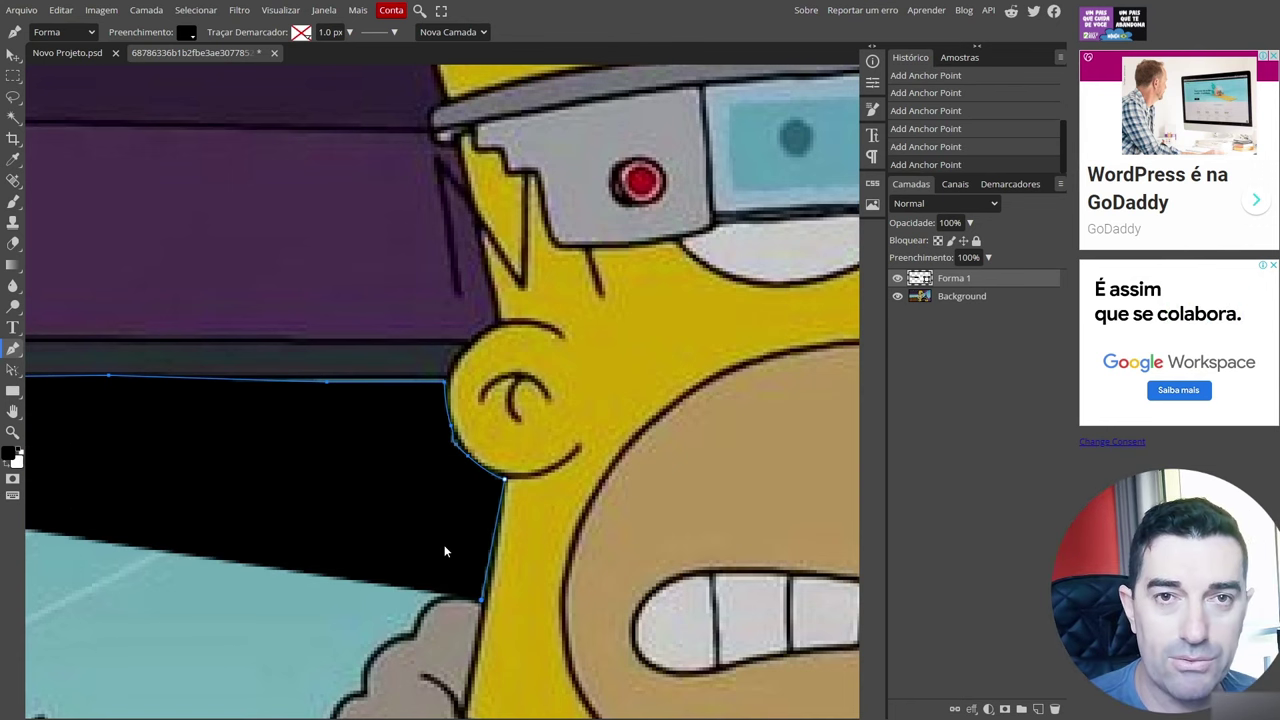
Set the shape's fill to none and continue the path along the outer edge of the fur collar down to the seat.
click(186, 34)
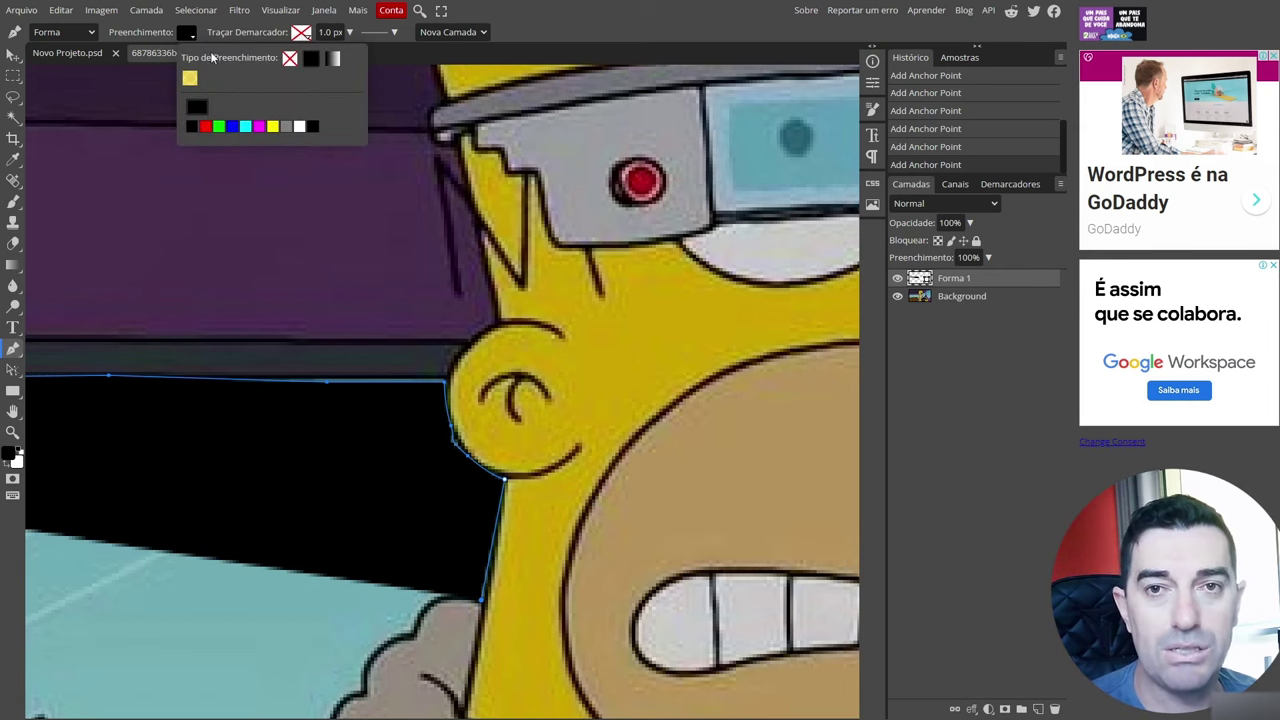
click(289, 59)
scroll(476, 527, down, 3)
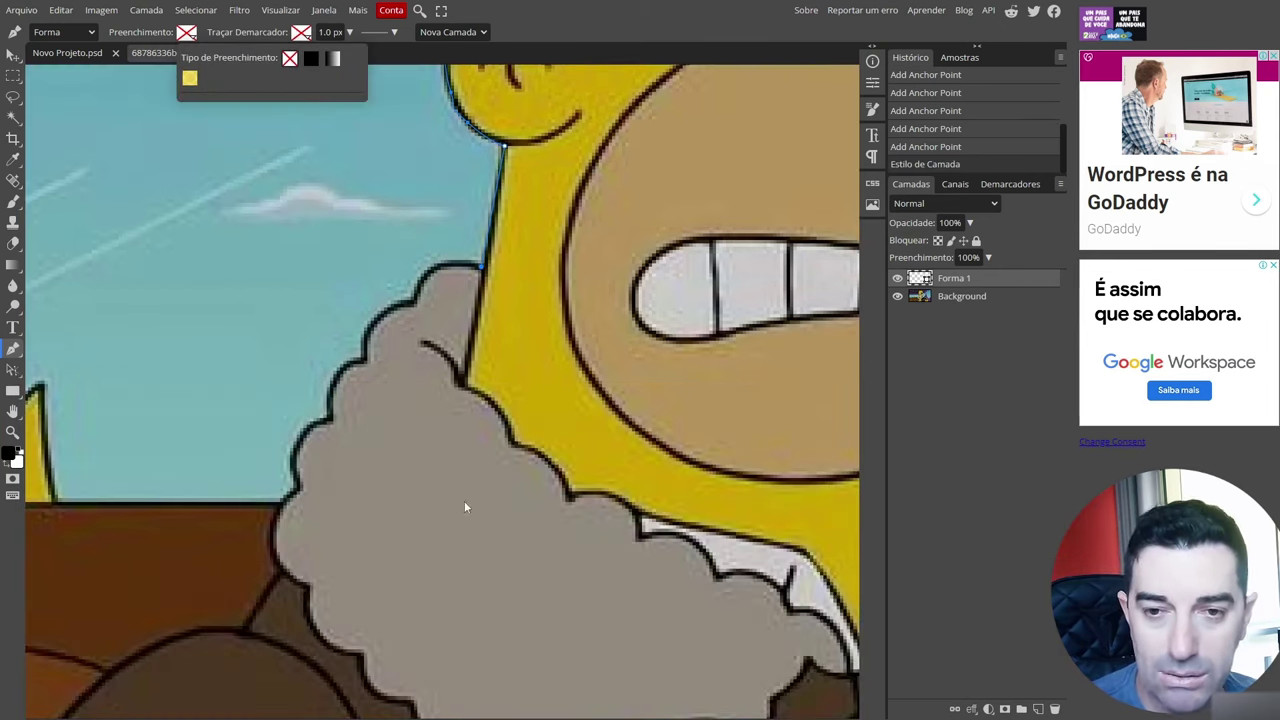
click(466, 266)
click(451, 266)
click(414, 299)
click(385, 315)
click(361, 357)
click(345, 369)
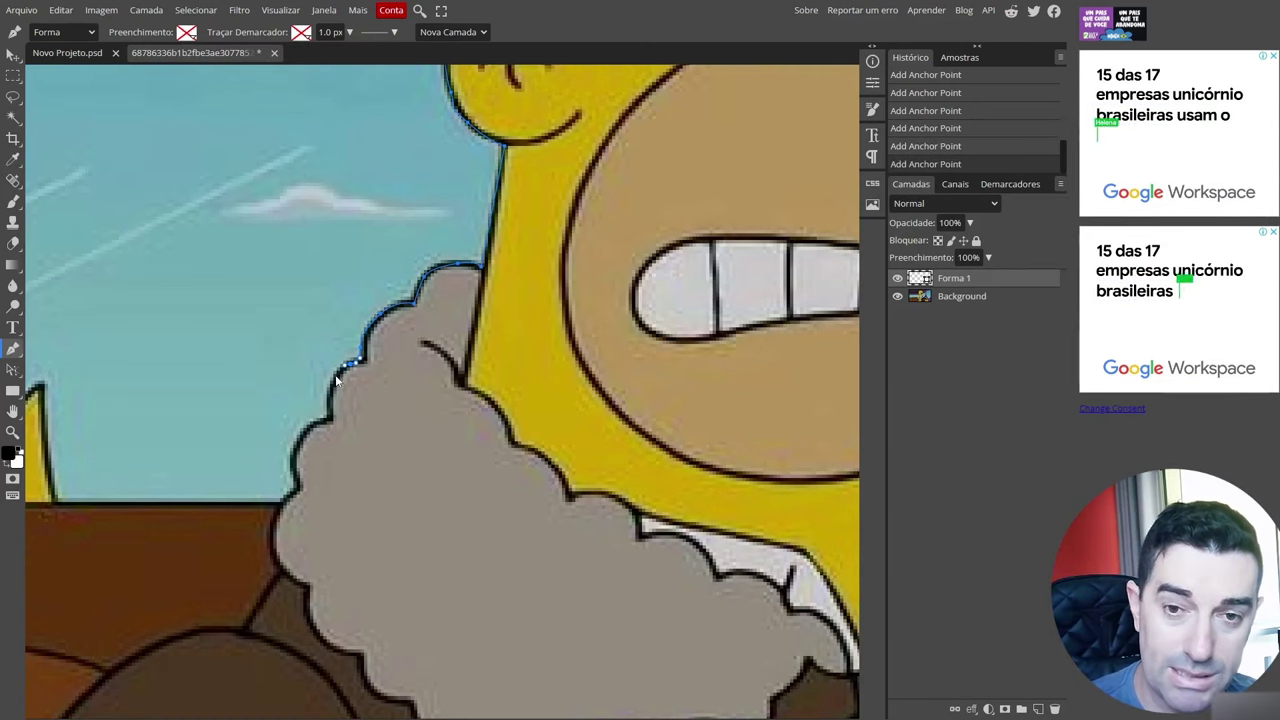
click(330, 399)
click(302, 432)
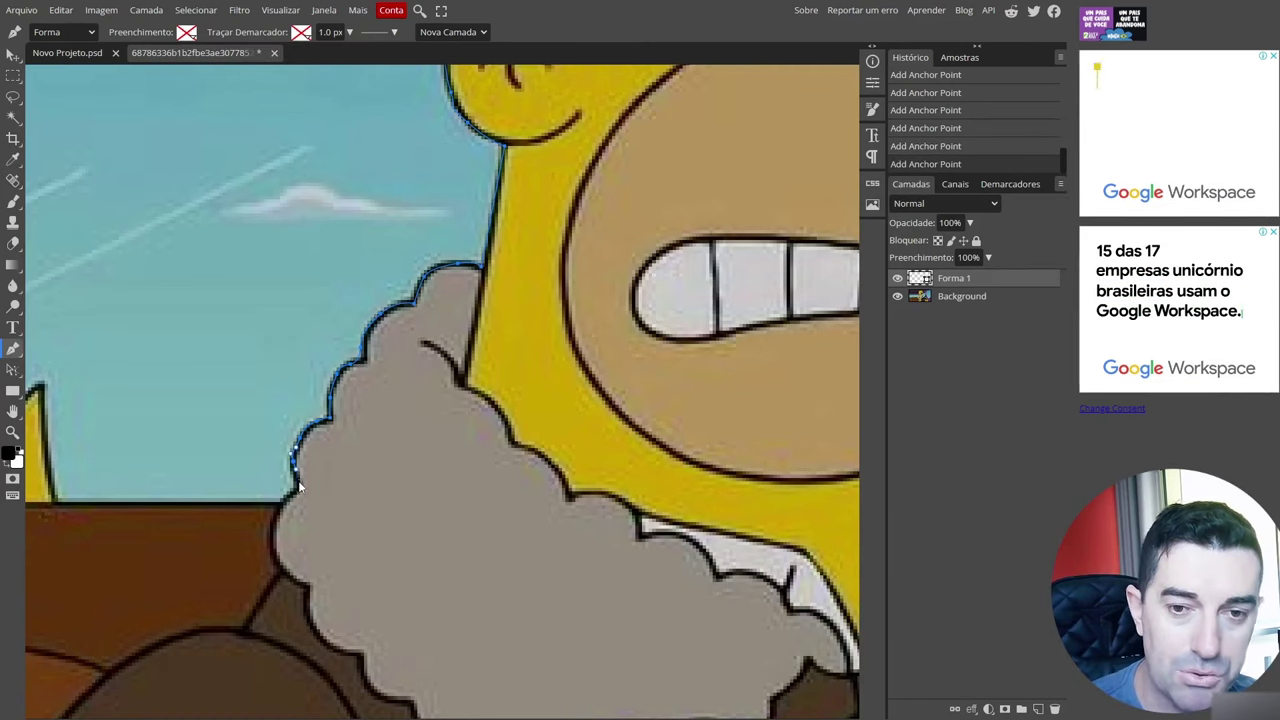
click(291, 495)
Trace the path around the spiky hair and along the seat's top edge, and close it at the rear window's starting corner.
drag(165, 403, 554, 397)
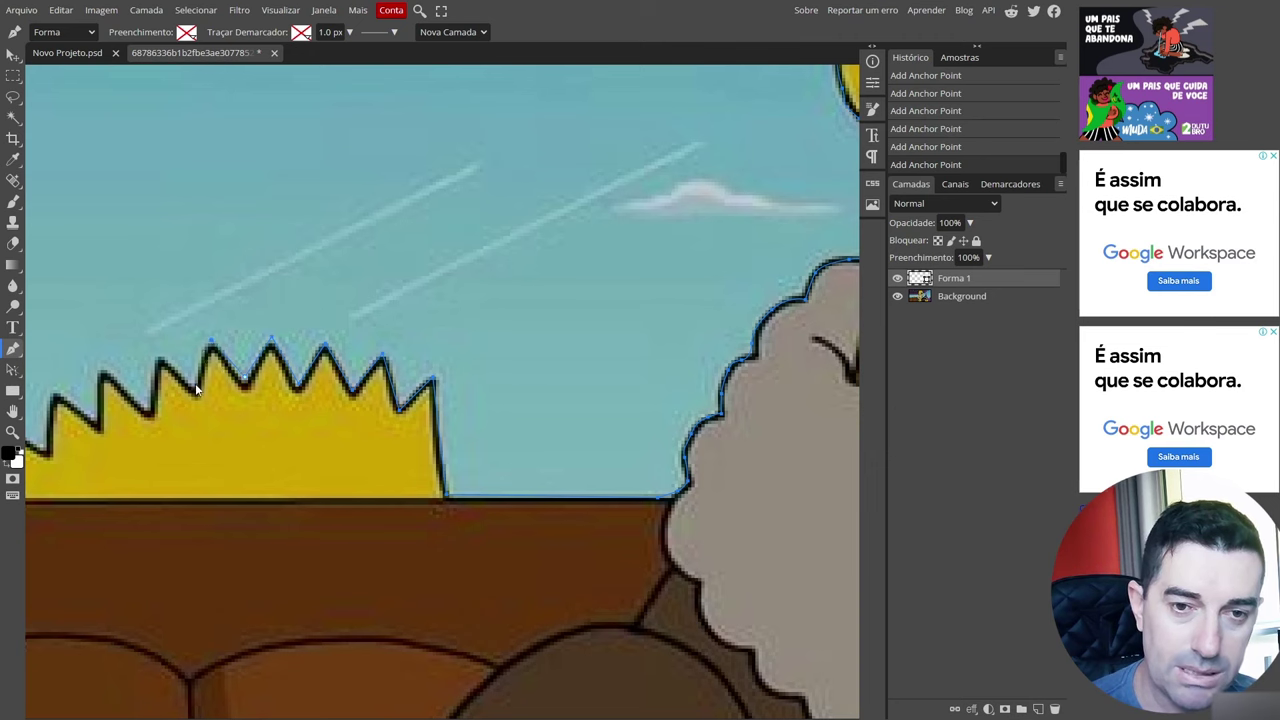
drag(145, 415, 770, 318)
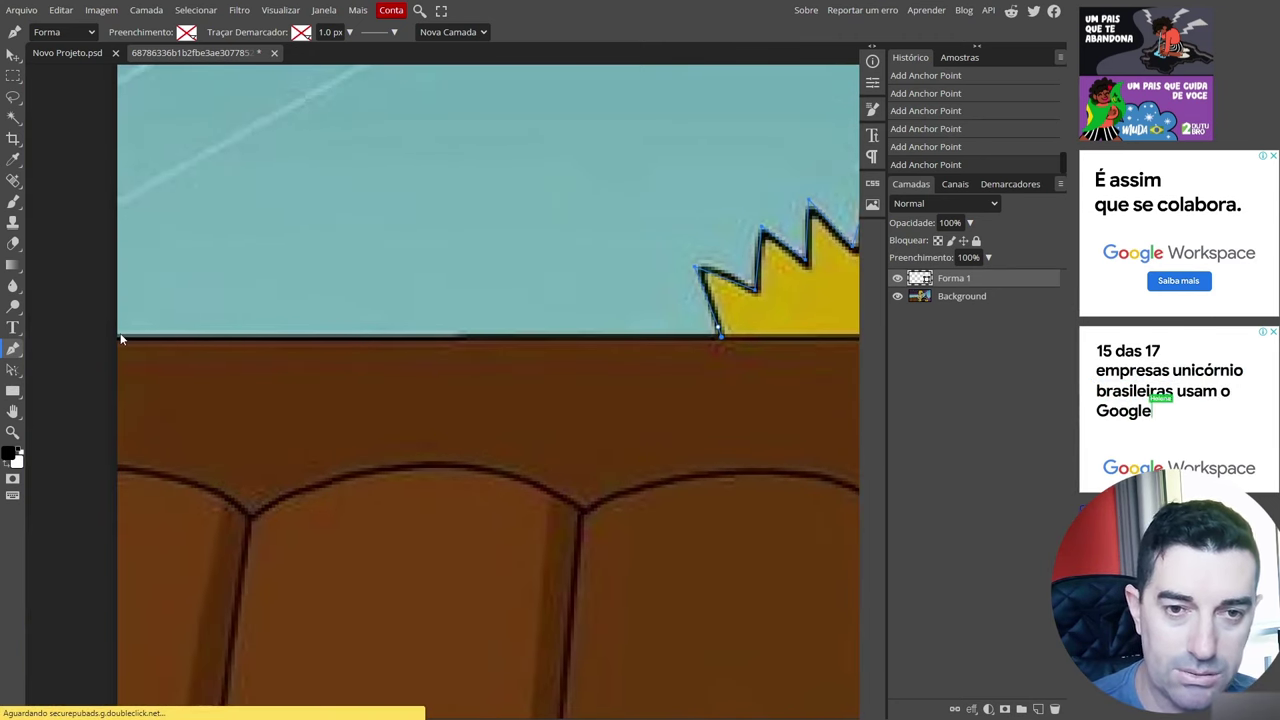
drag(263, 189, 300, 545)
click(162, 207)
scroll(257, 268, down, 3)
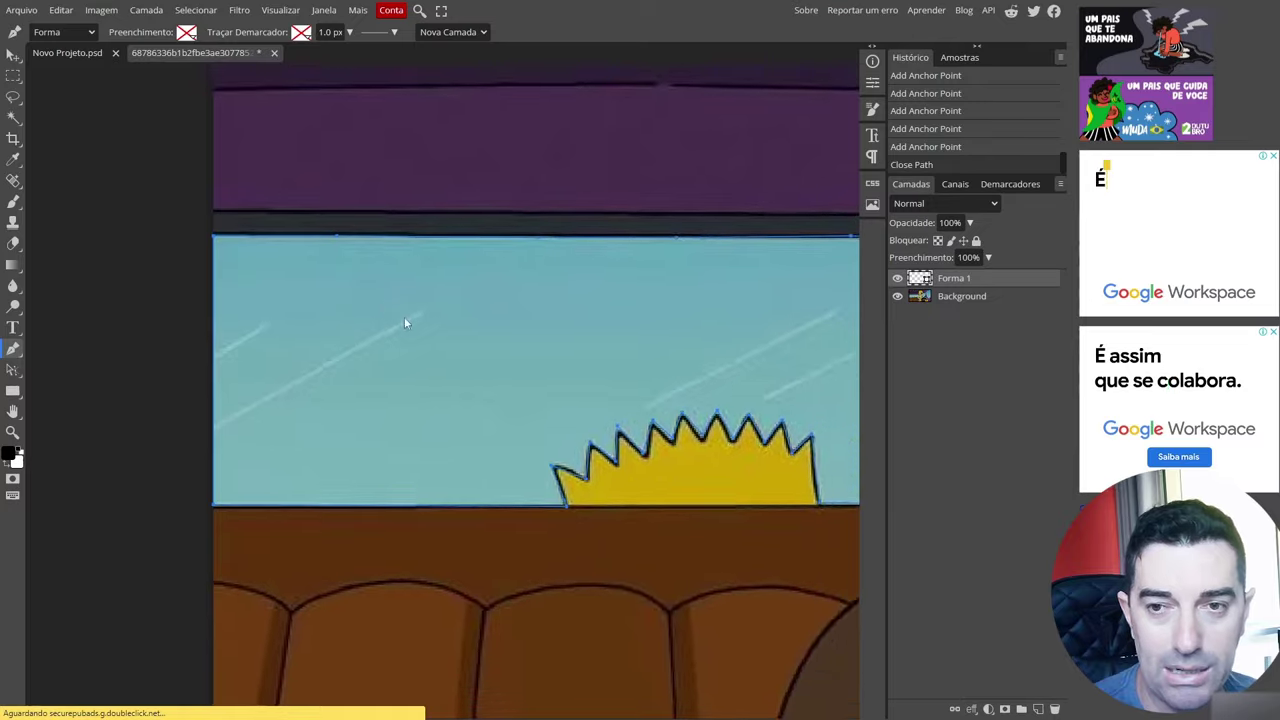
Convert the closed rear window path into a new selection with anti-aliasing on.
scroll(697, 350, down, 3)
scroll(737, 351, up, 3)
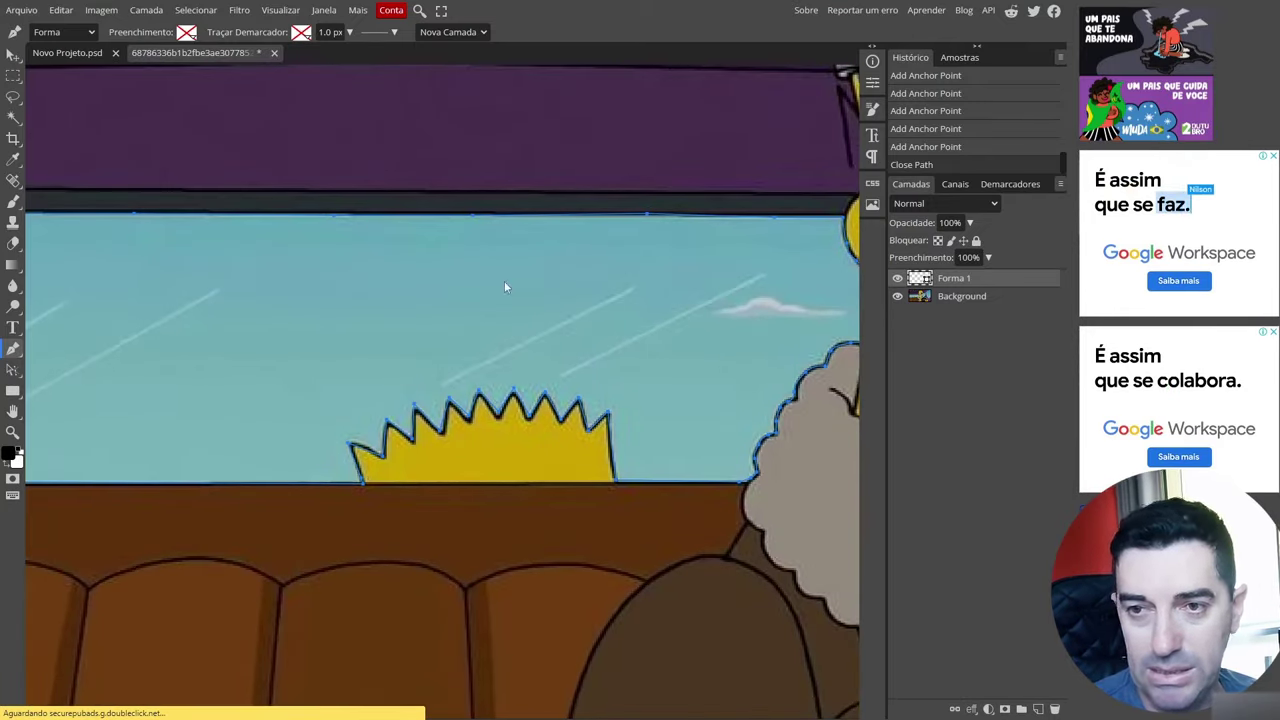
right_click(221, 287)
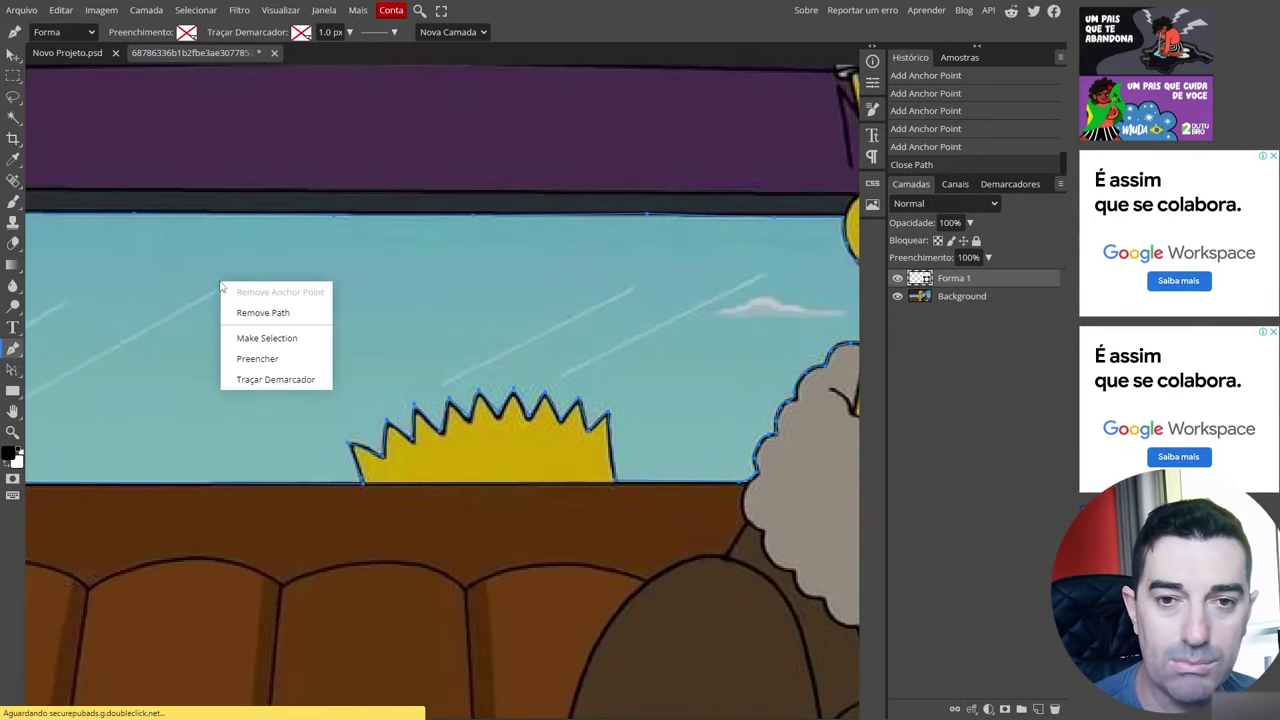
click(266, 338)
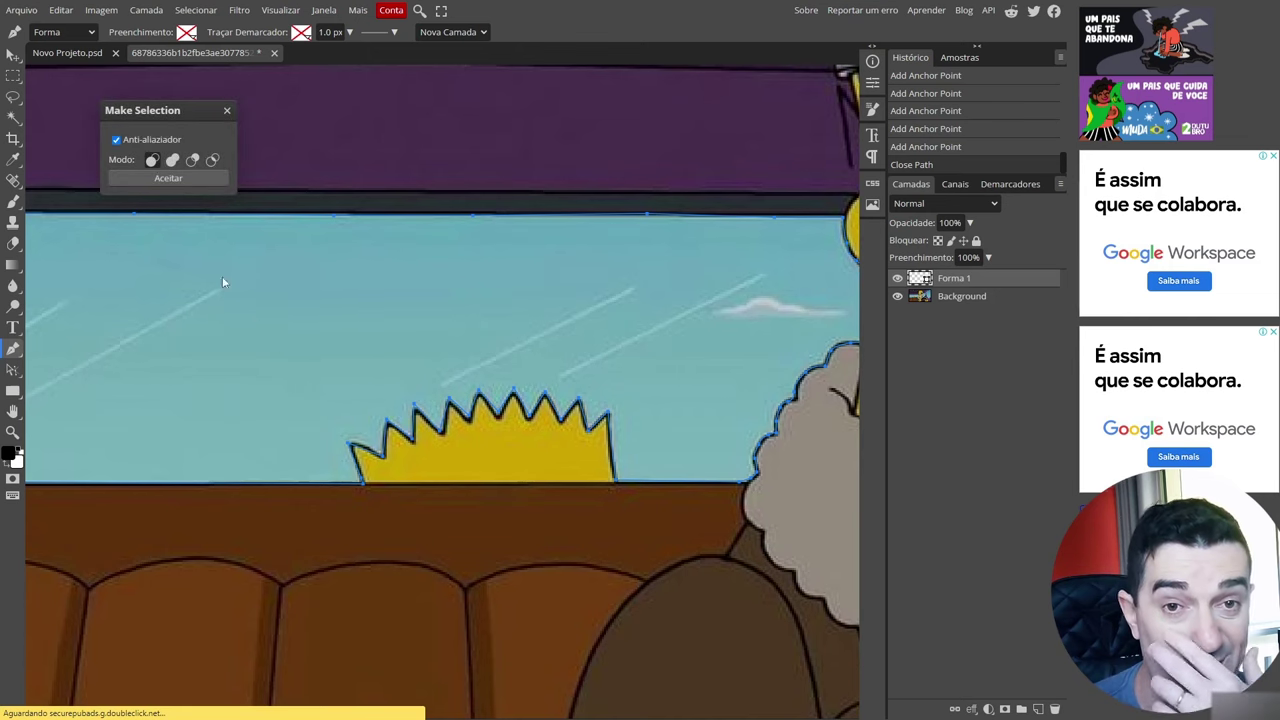
click(180, 178)
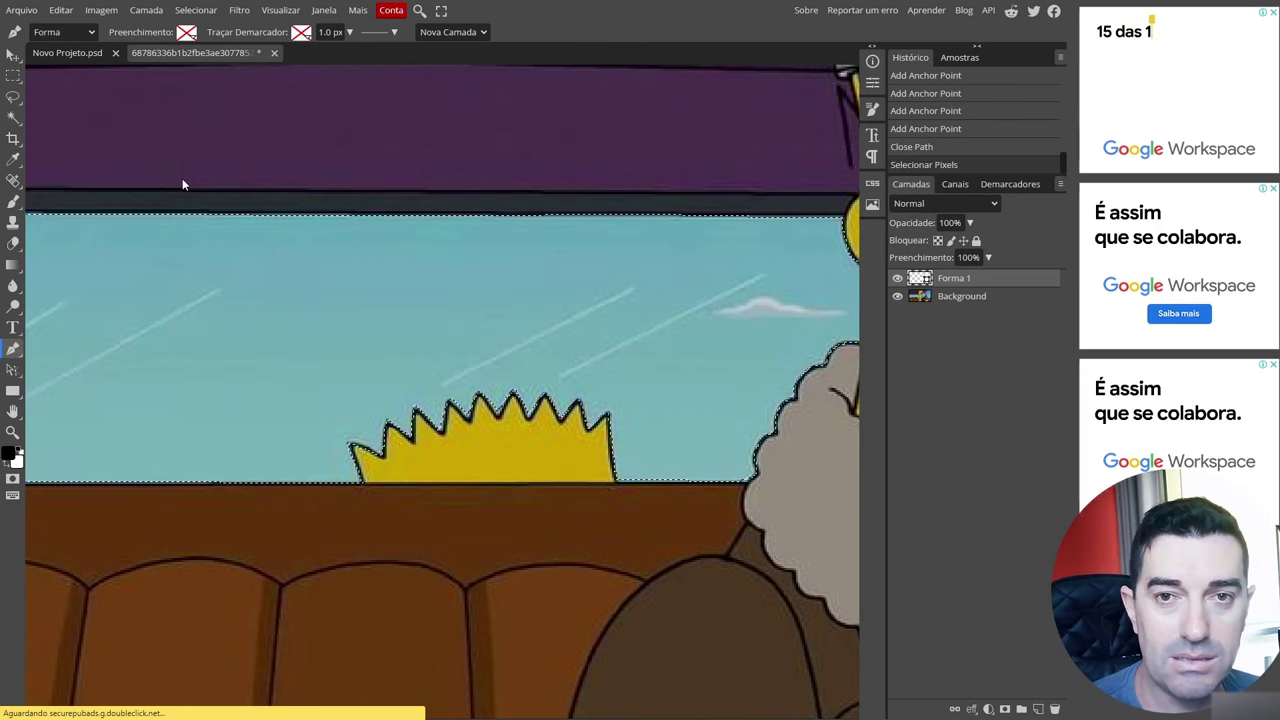
scroll(353, 314, down, 2)
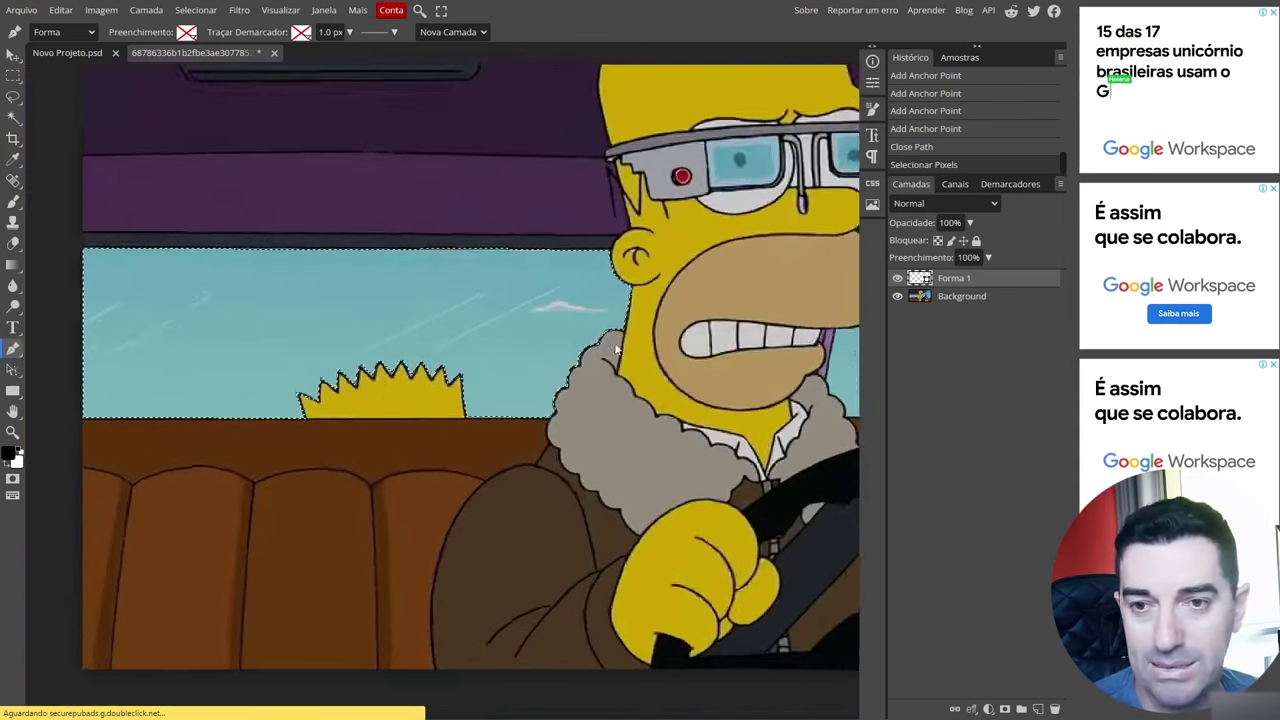
scroll(602, 347, up, 2)
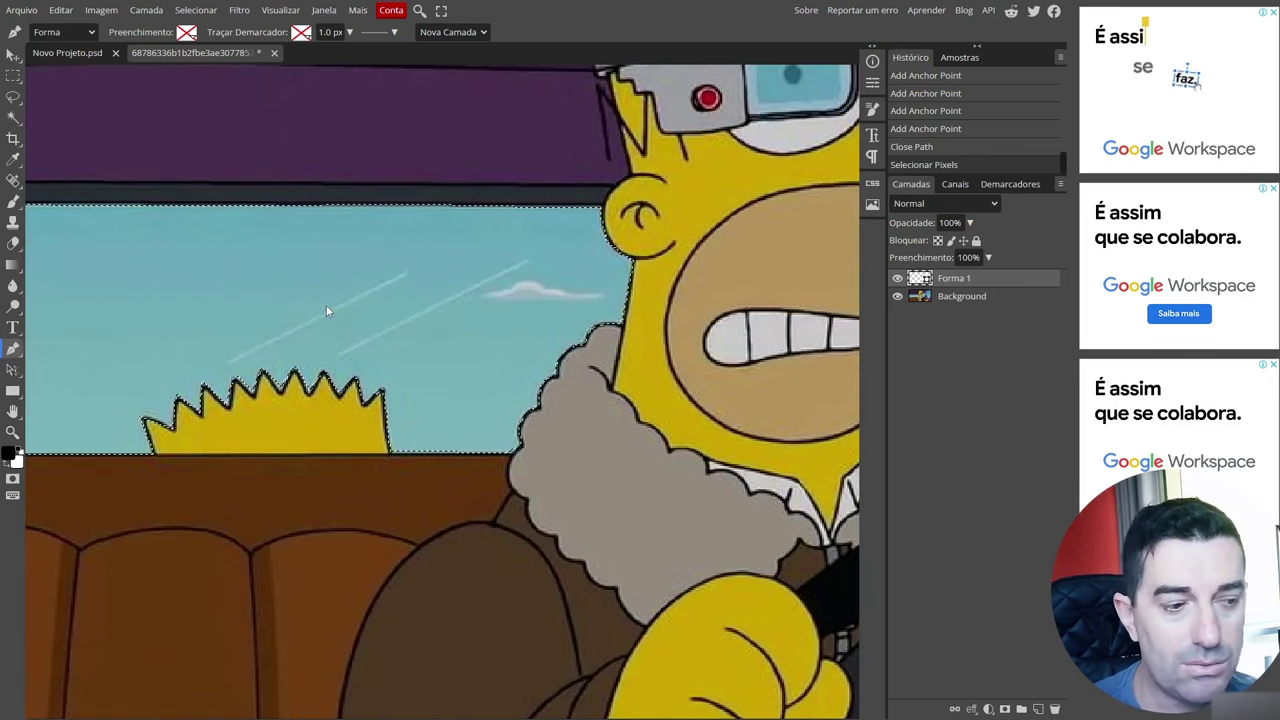
scroll(295, 385, down, 4)
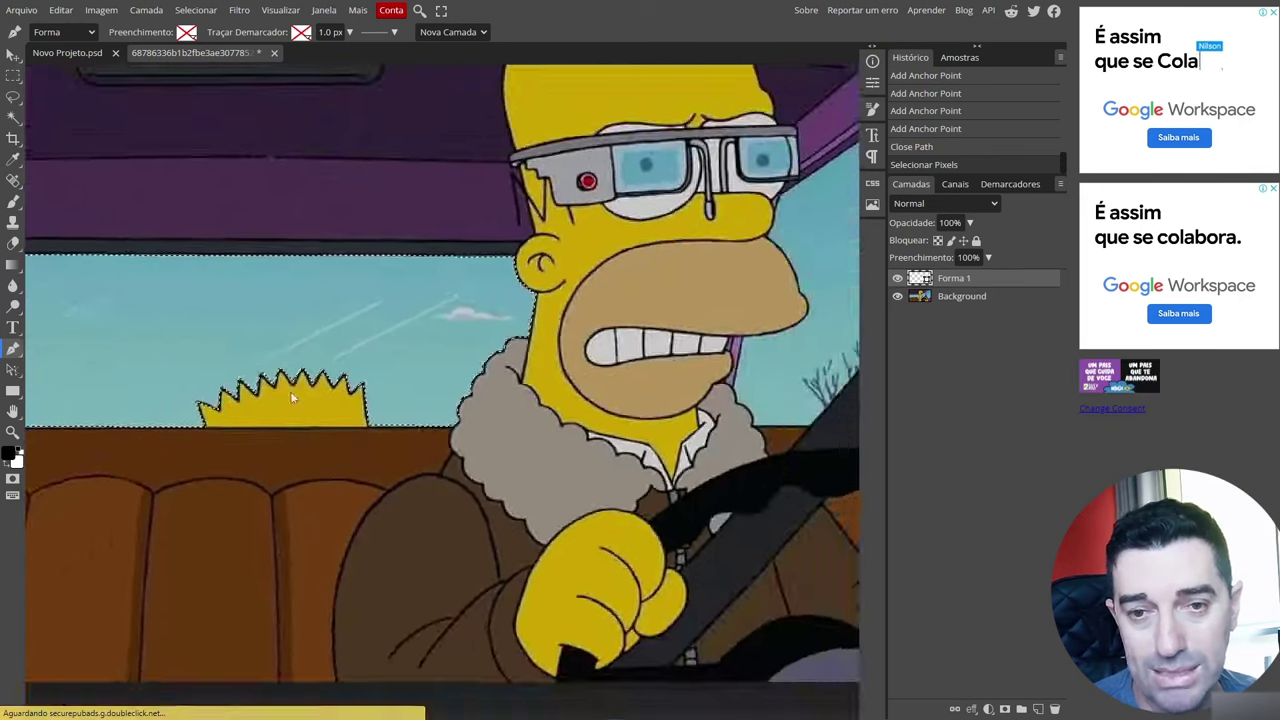
scroll(150, 344, up, 3)
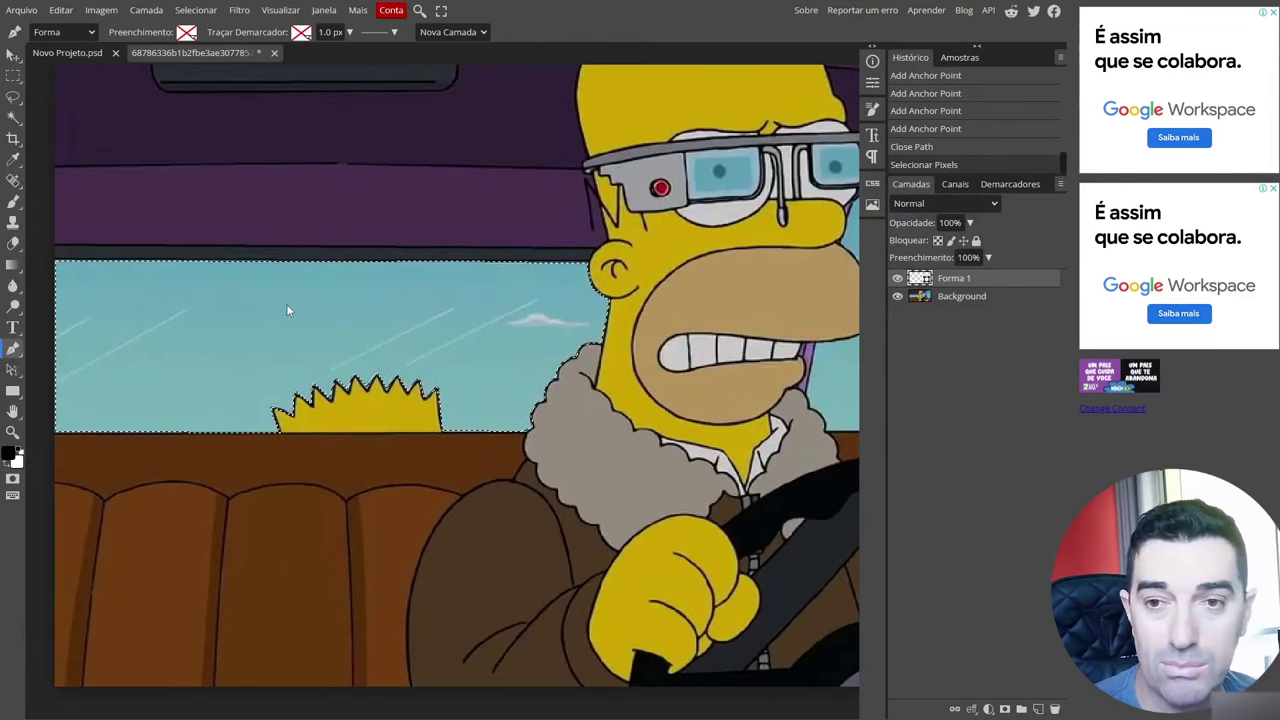
scroll(300, 326, up, 1)
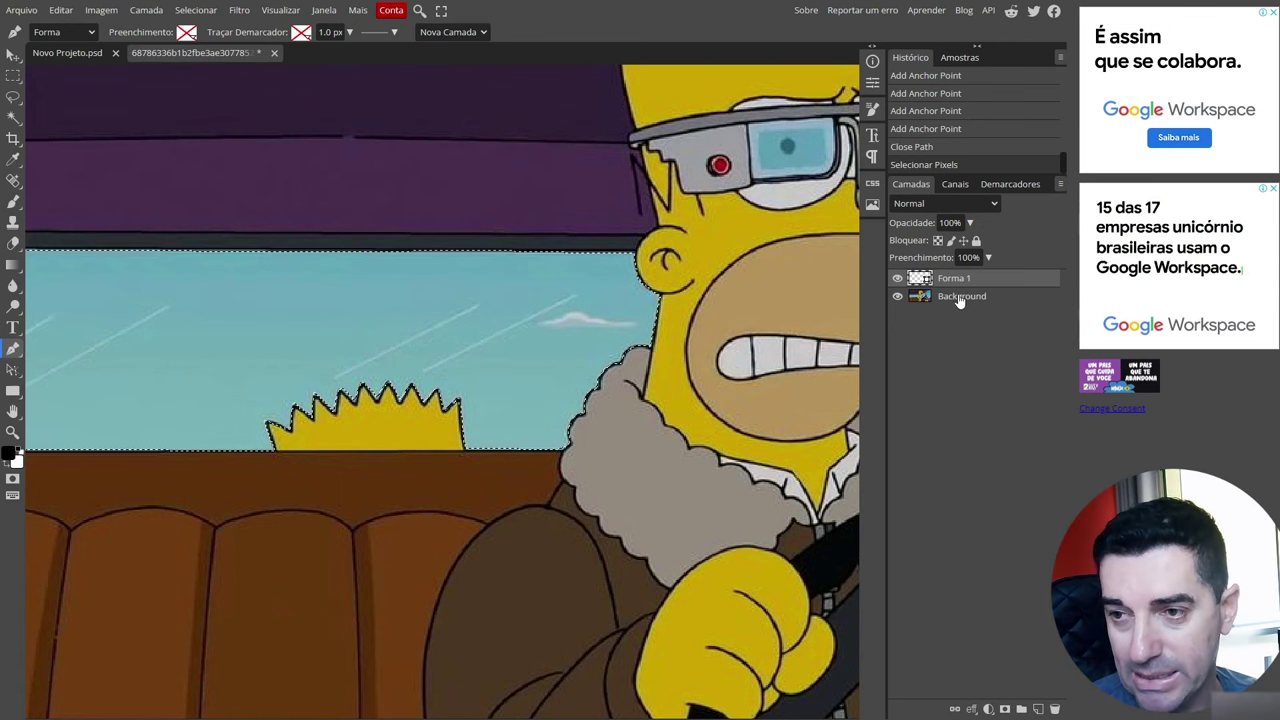
Duplicate the Background layer.
drag(958, 300, 955, 335)
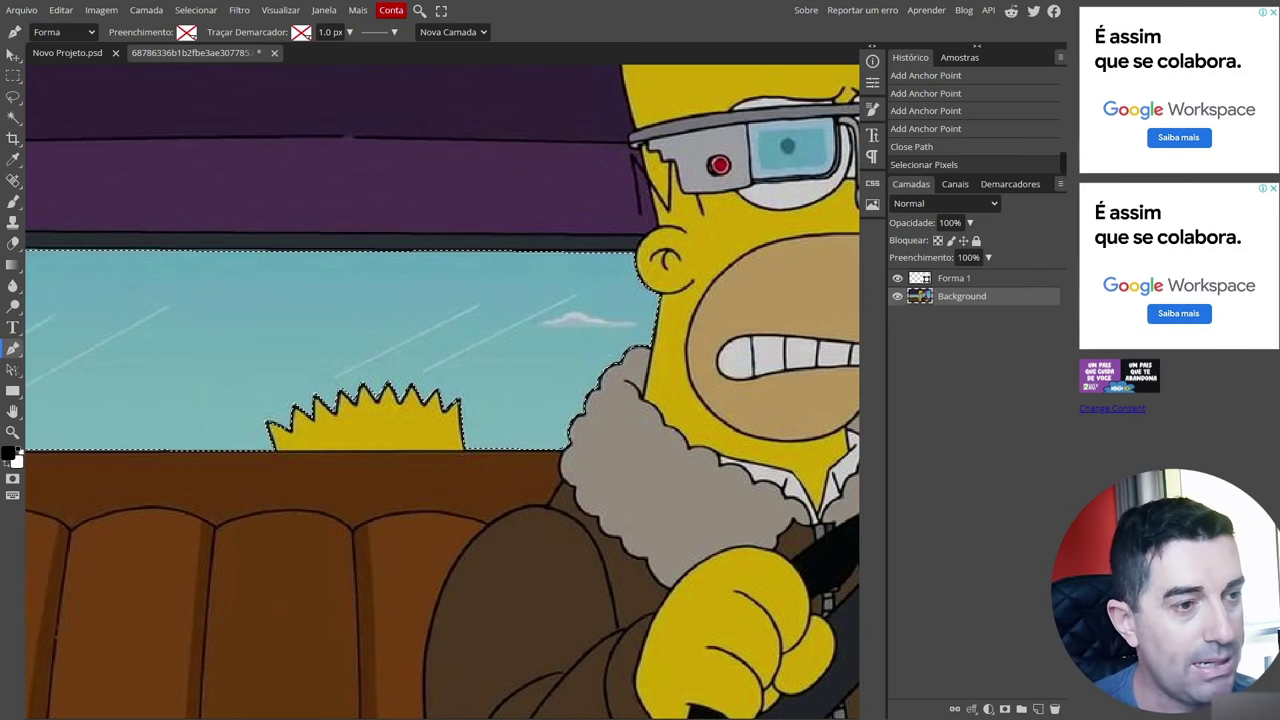
drag(966, 298, 1039, 709)
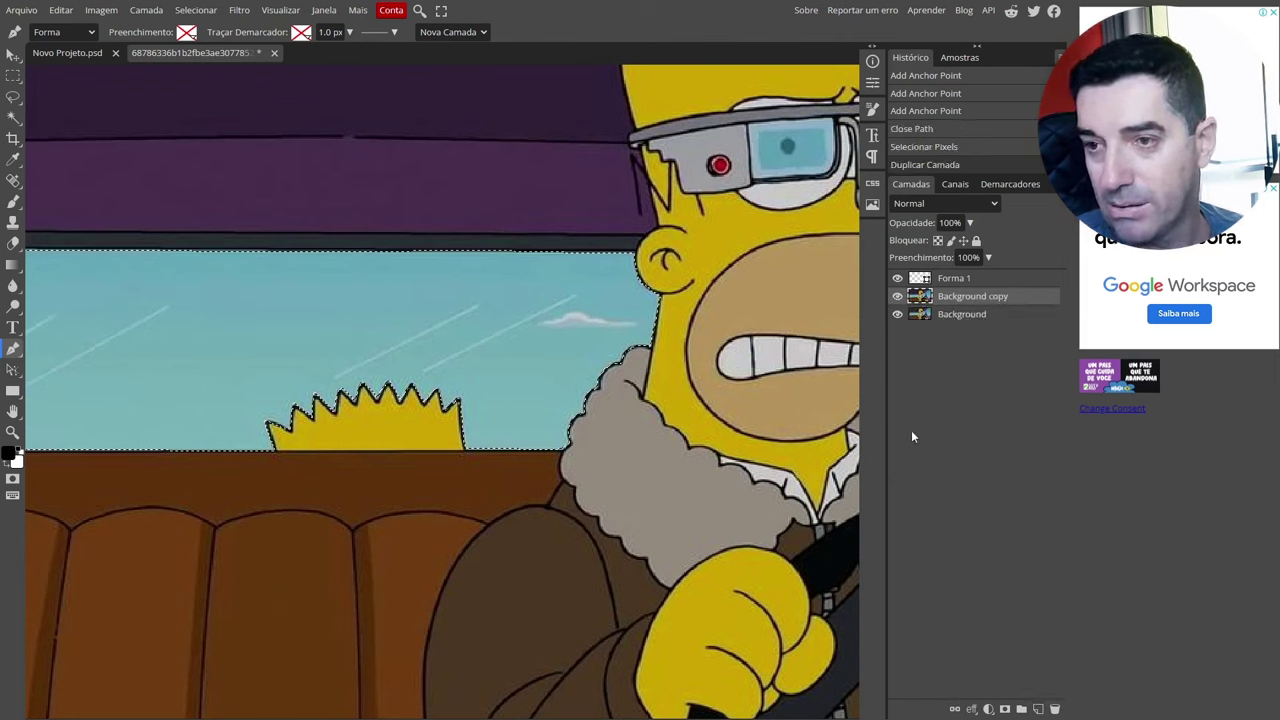
Hide the original Background layer and delete the selected rear window glass from the copy.
click(897, 314)
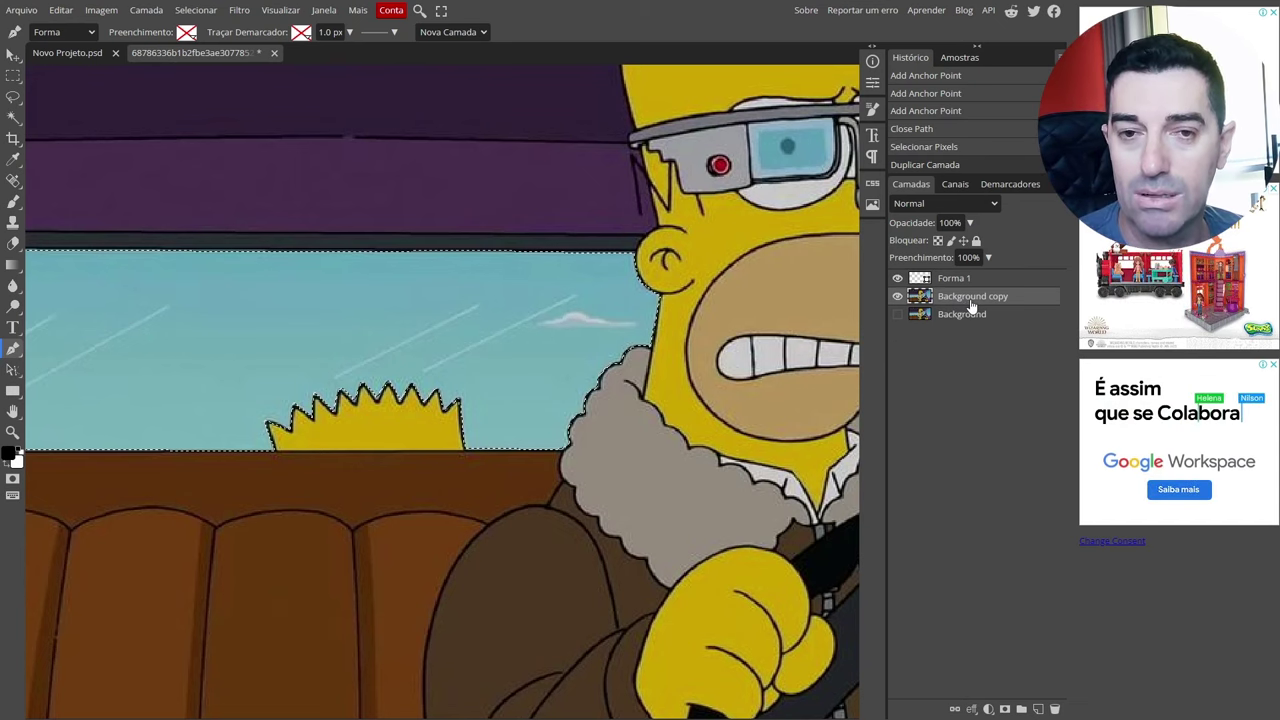
key(Delete)
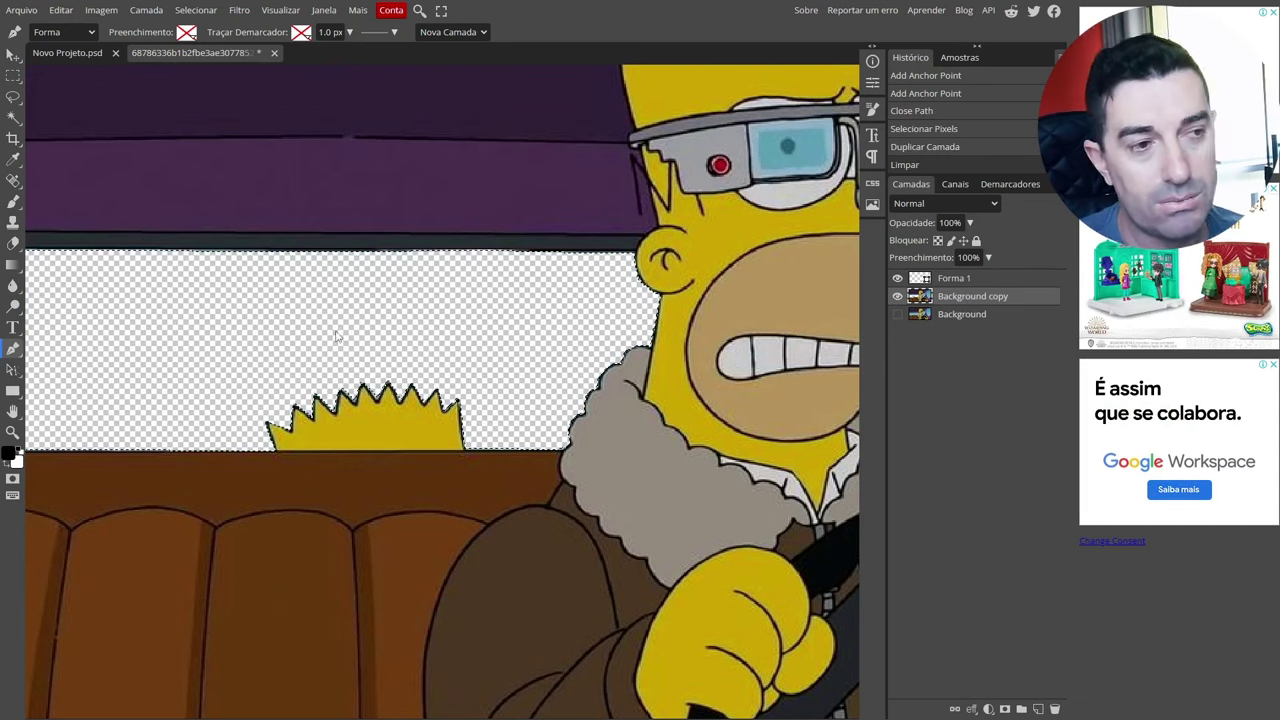
Examine the cleared rear window and the side windows that still contain sky.
scroll(310, 337, down, 1)
scroll(300, 337, up, 5)
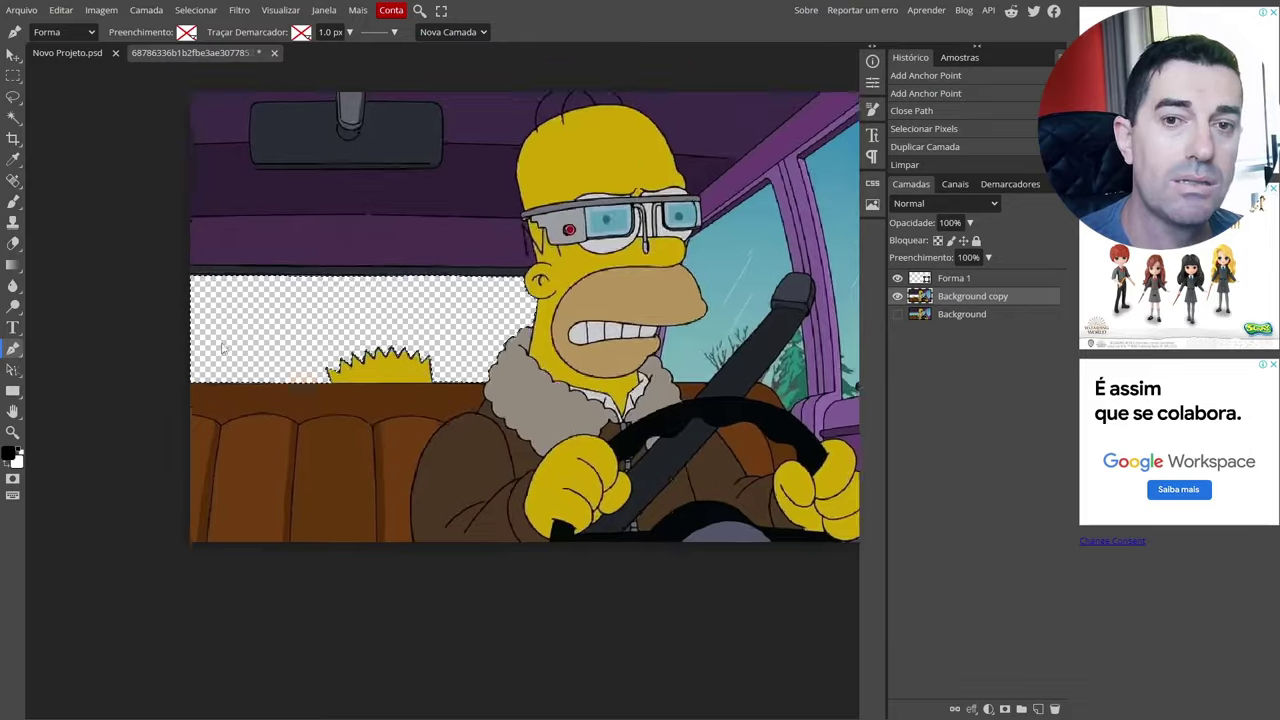
scroll(316, 306, down, 3)
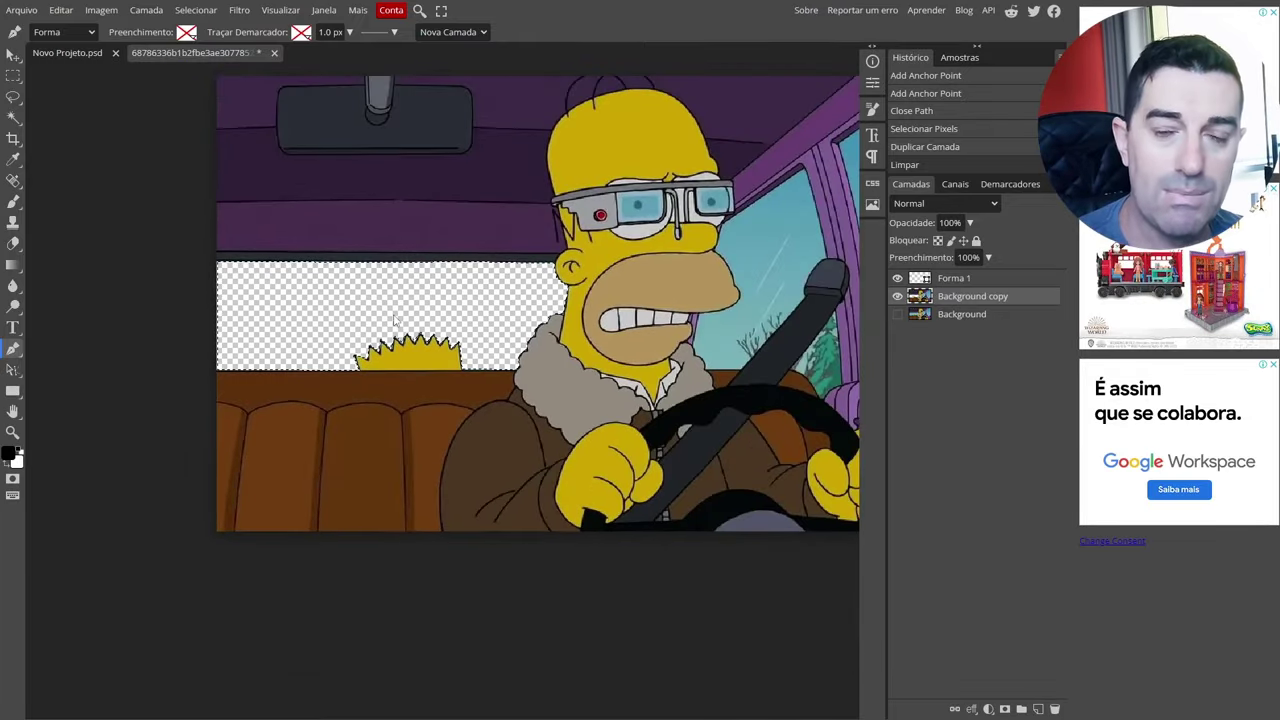
scroll(395, 318, down, 2)
scroll(368, 408, up, 4)
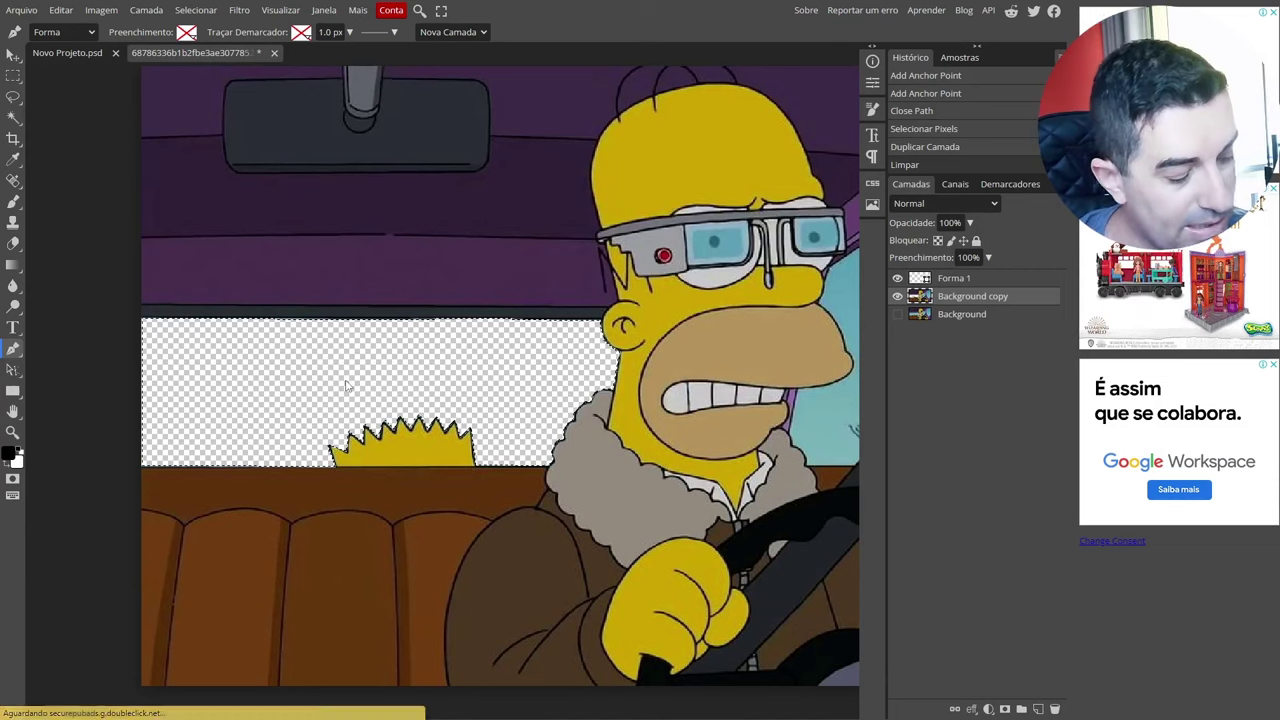
scroll(437, 400, down, 4)
scroll(689, 401, up, 3)
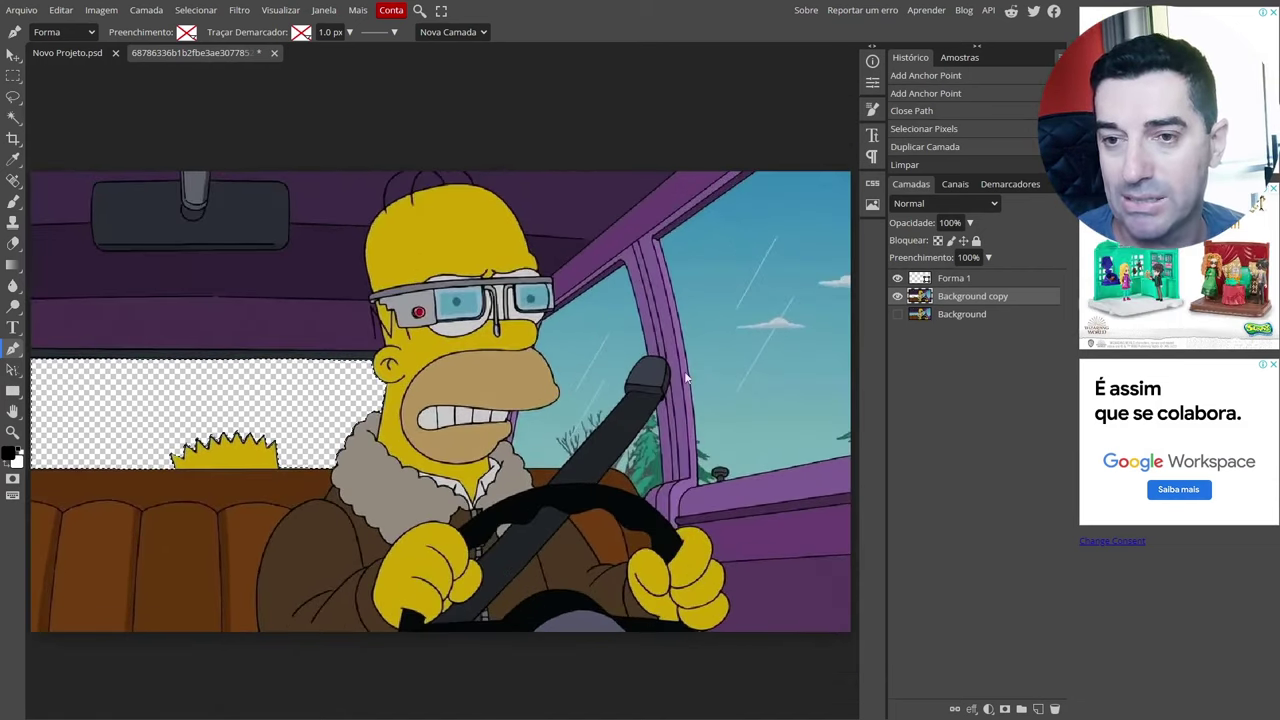
scroll(728, 371, down, 3)
scroll(645, 440, up, 5)
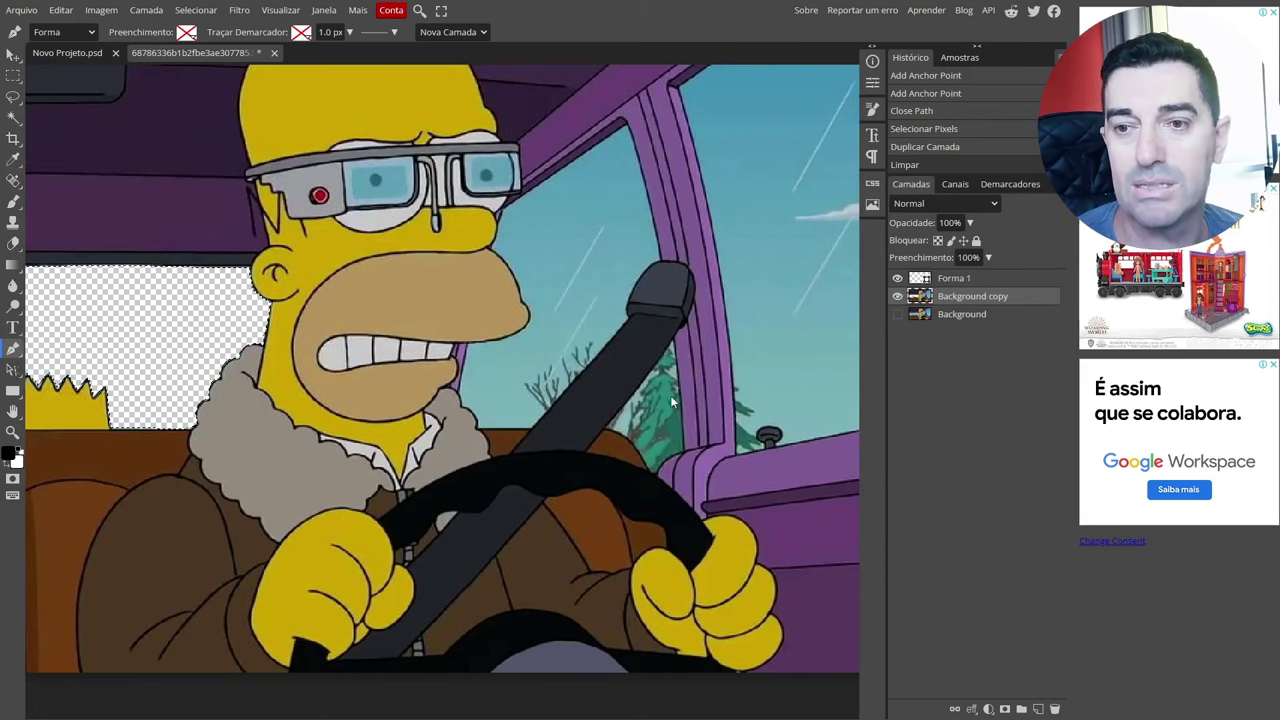
scroll(672, 402, down, 5)
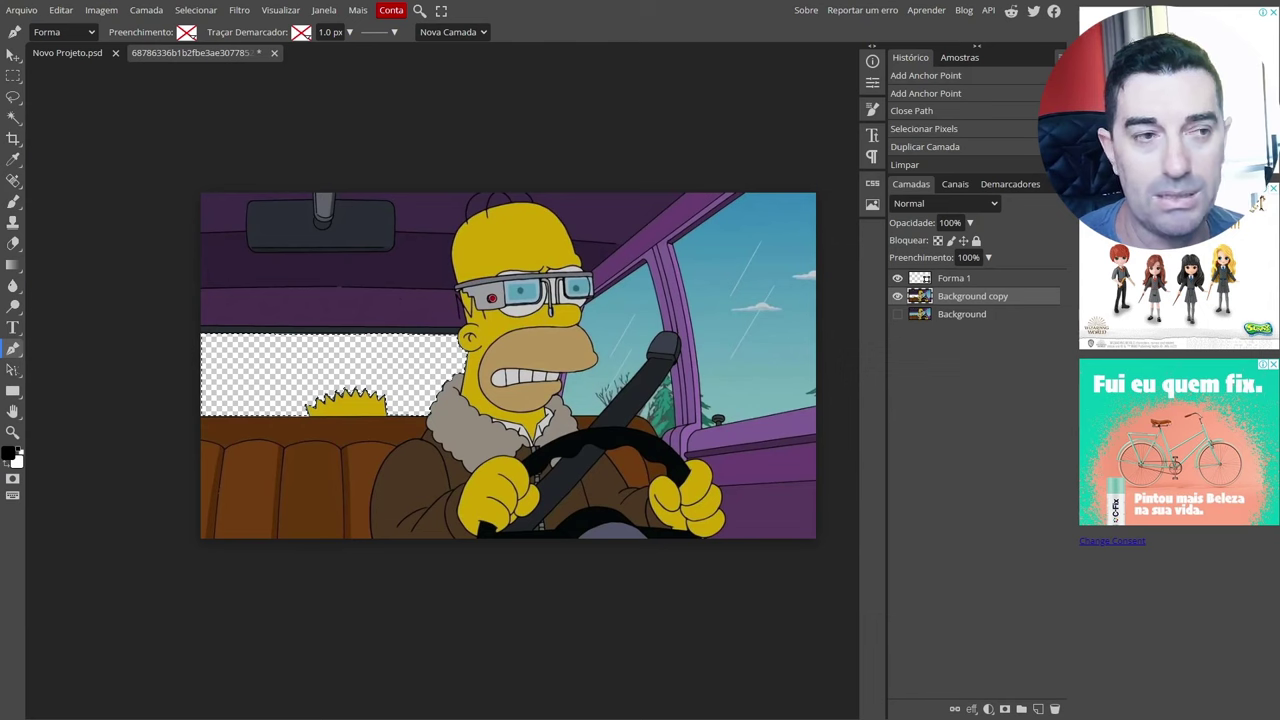
Switch to File Explorer, view the finished example Novo Projeto.png from the Downloads folder, and return to Photopea.
key(super+e)
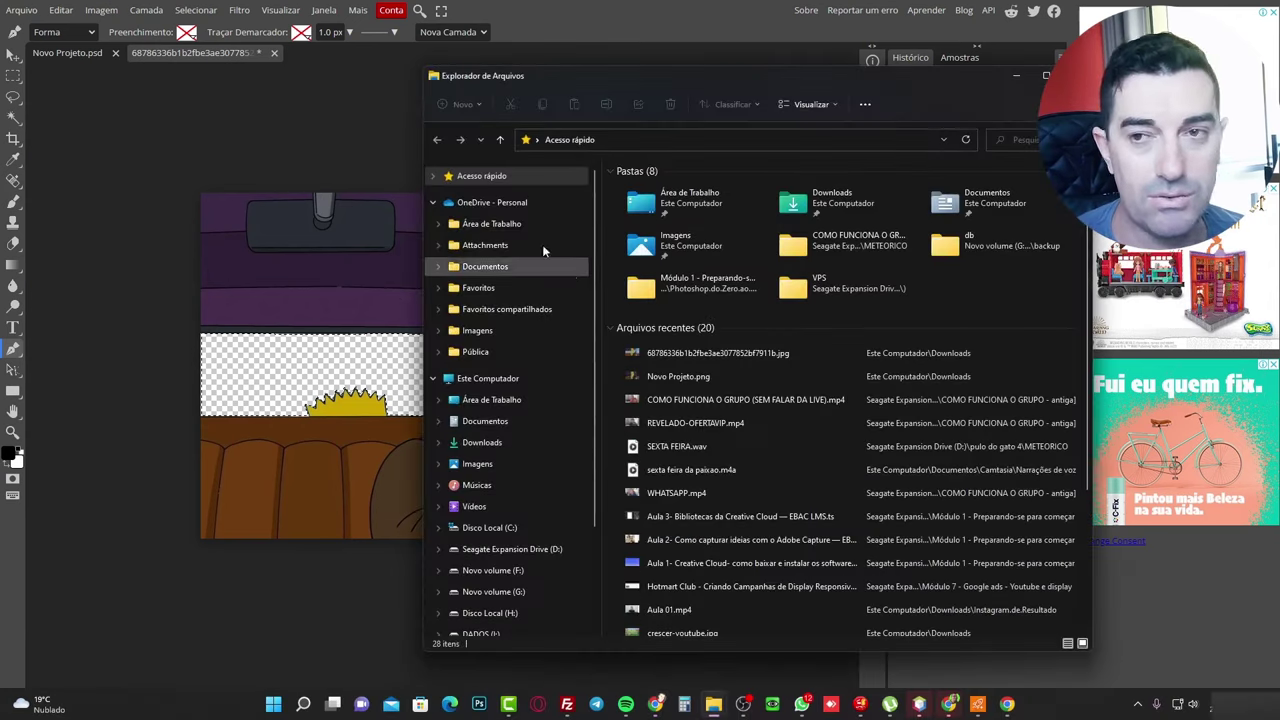
click(485, 442)
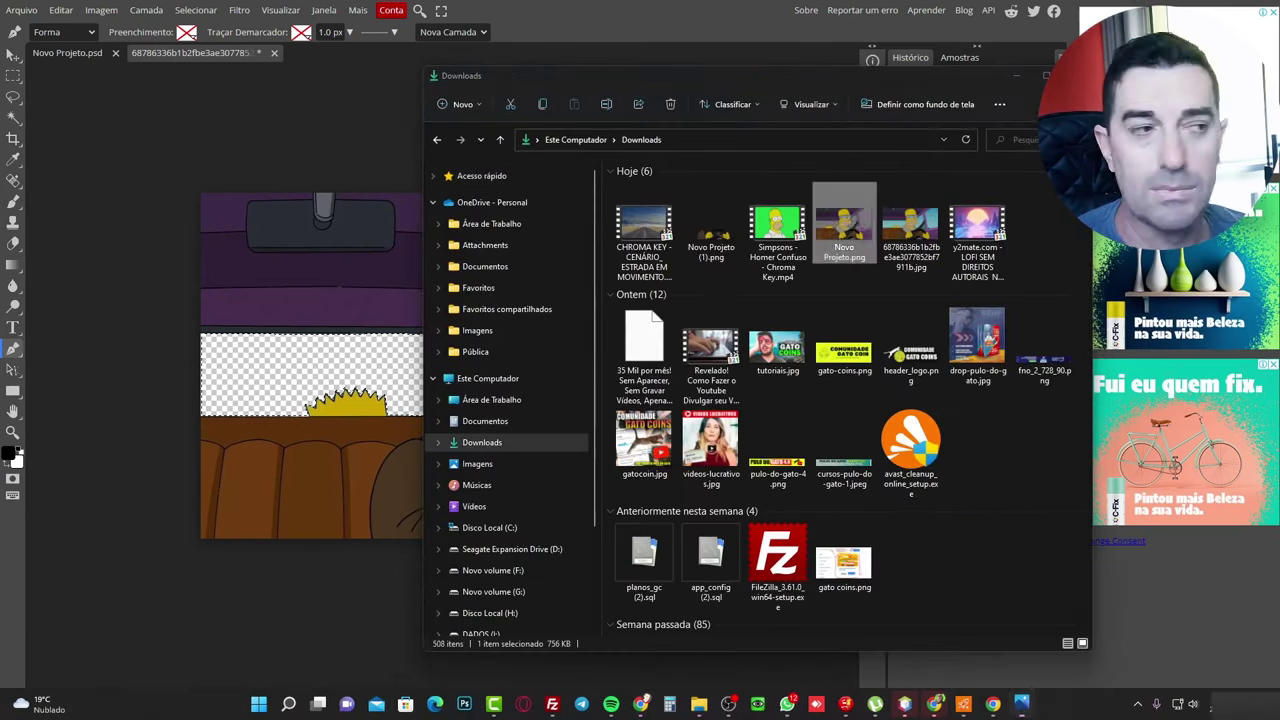
click(844, 230)
double_click(844, 230)
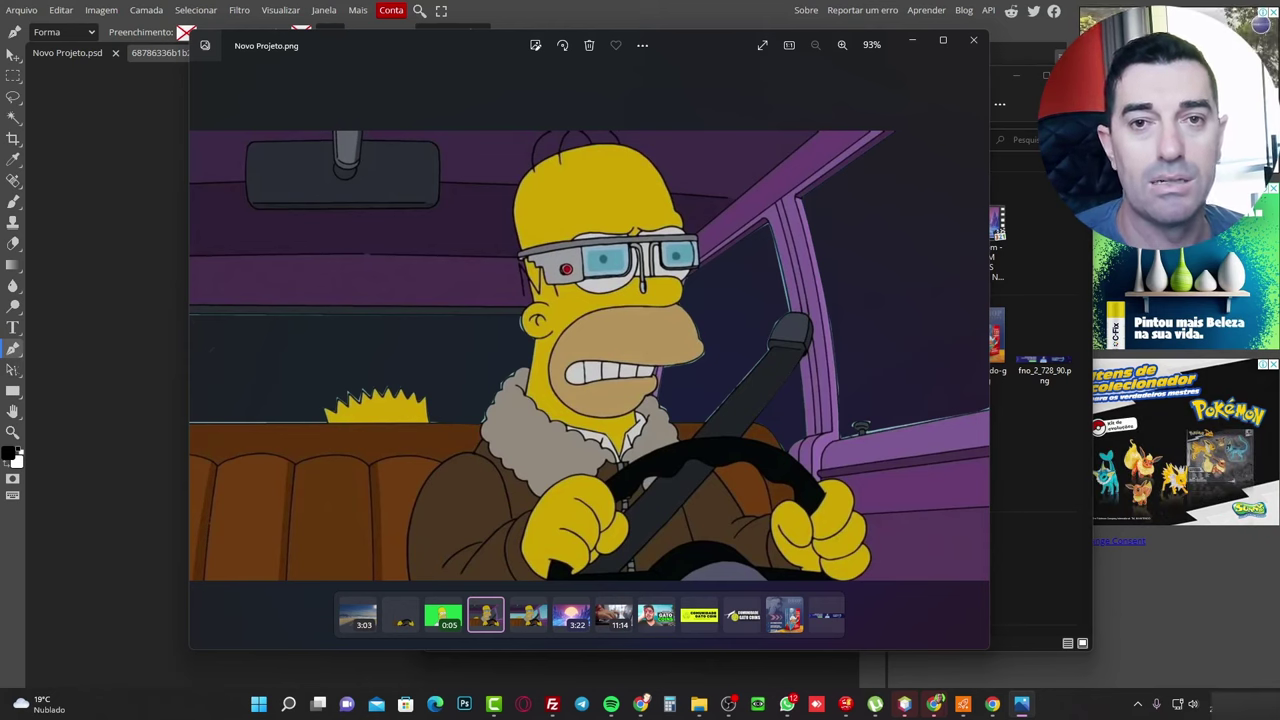
click(911, 41)
click(944, 77)
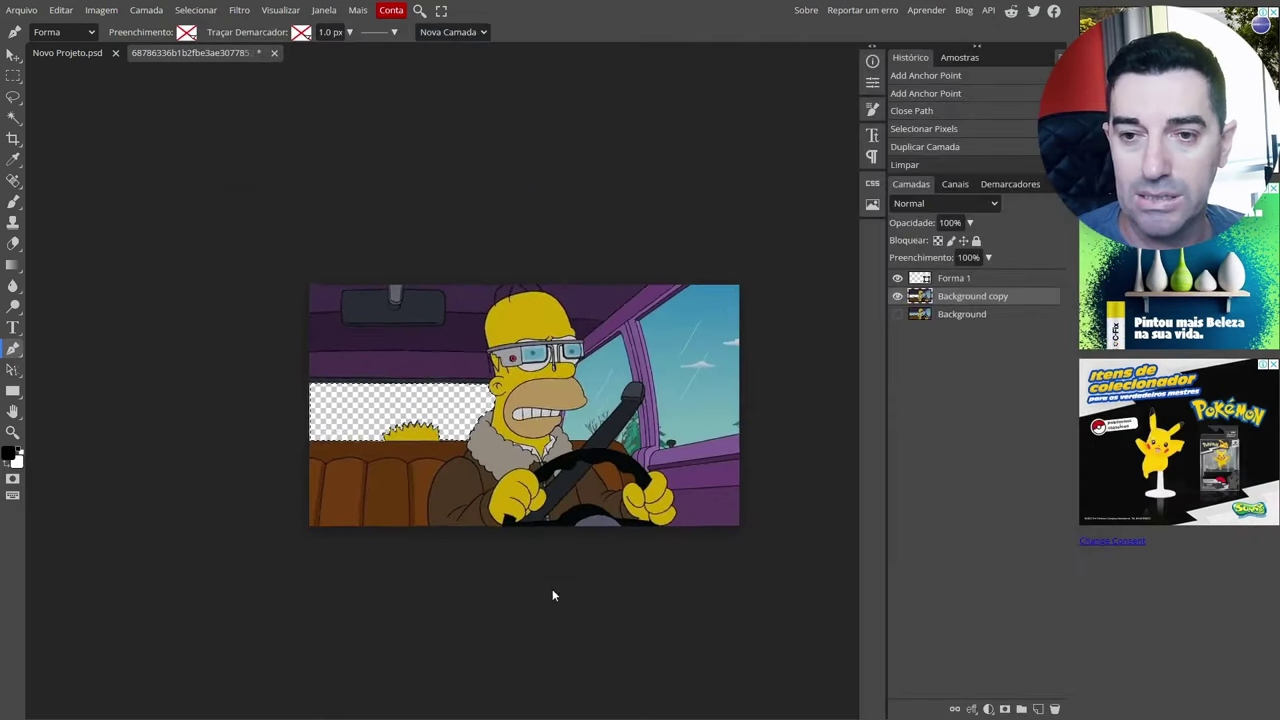
With the Pen tool, trace a new path along the driver's sleeve, near hand and the steering wheel's upper rim.
scroll(552, 580, up, 3)
right_click(13, 349)
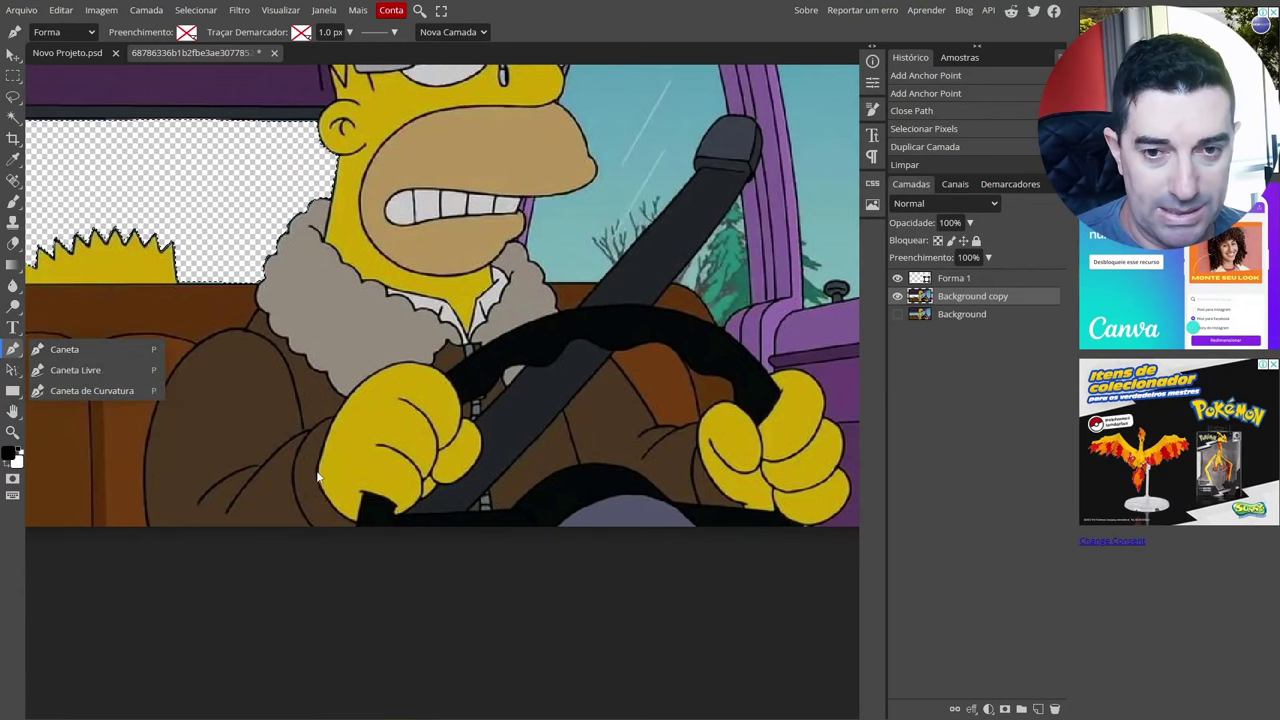
click(257, 331)
click(279, 350)
click(302, 412)
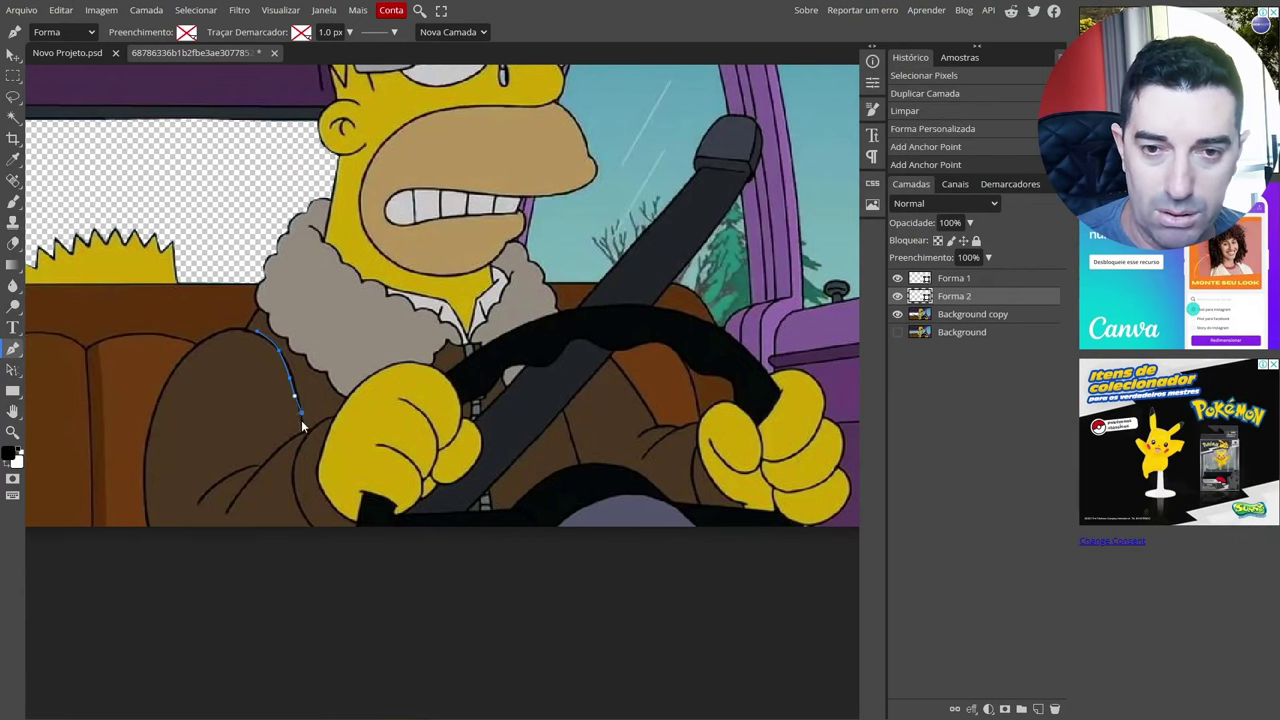
click(302, 428)
click(330, 416)
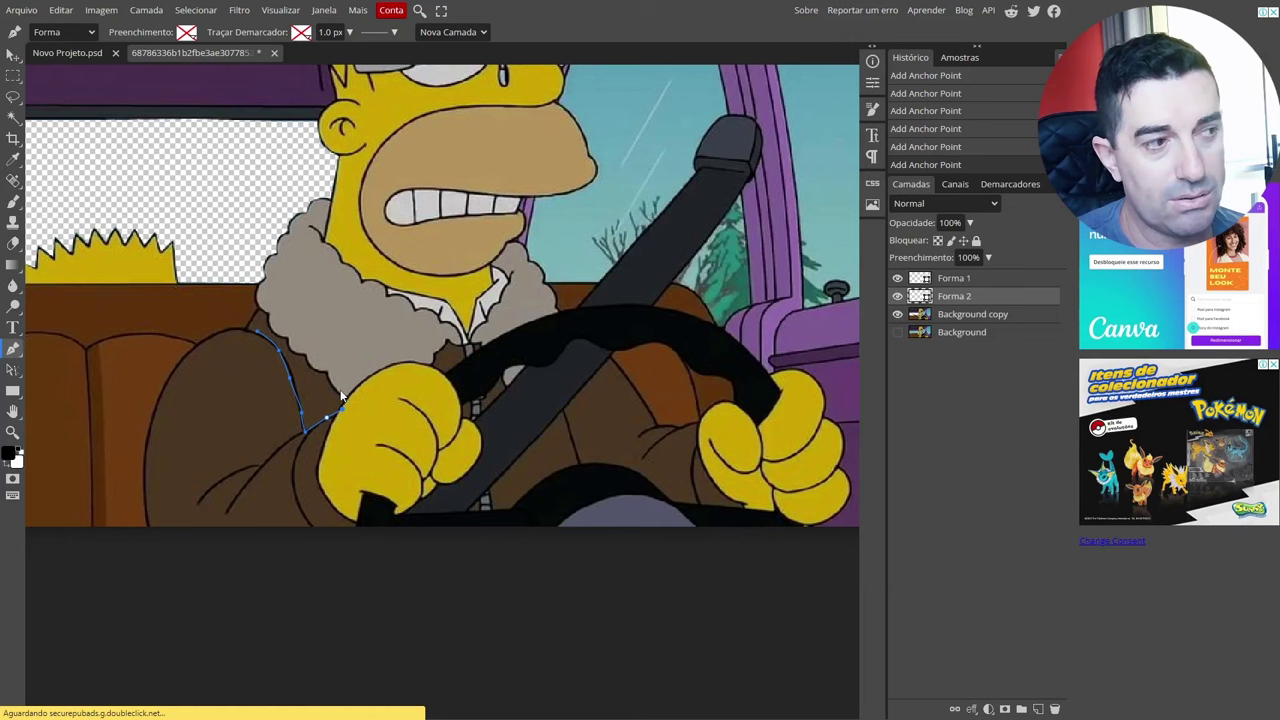
click(440, 363)
click(660, 307)
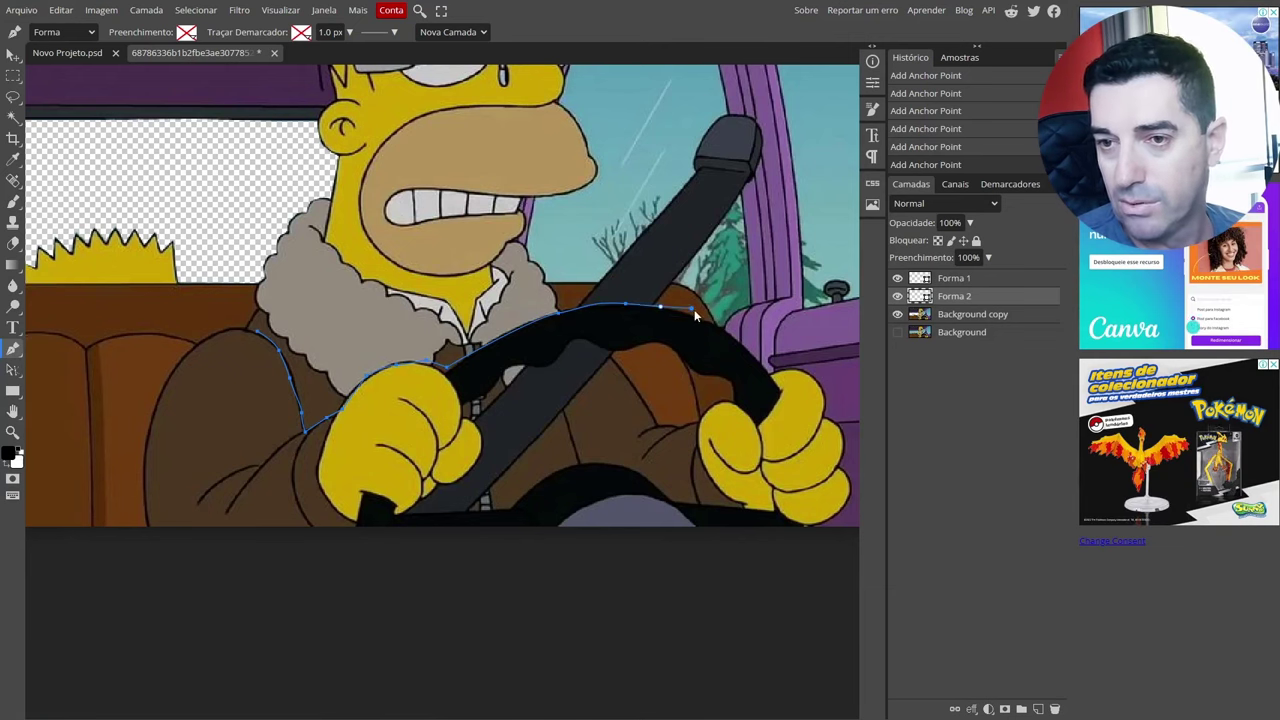
click(790, 371)
click(838, 420)
click(846, 511)
click(813, 526)
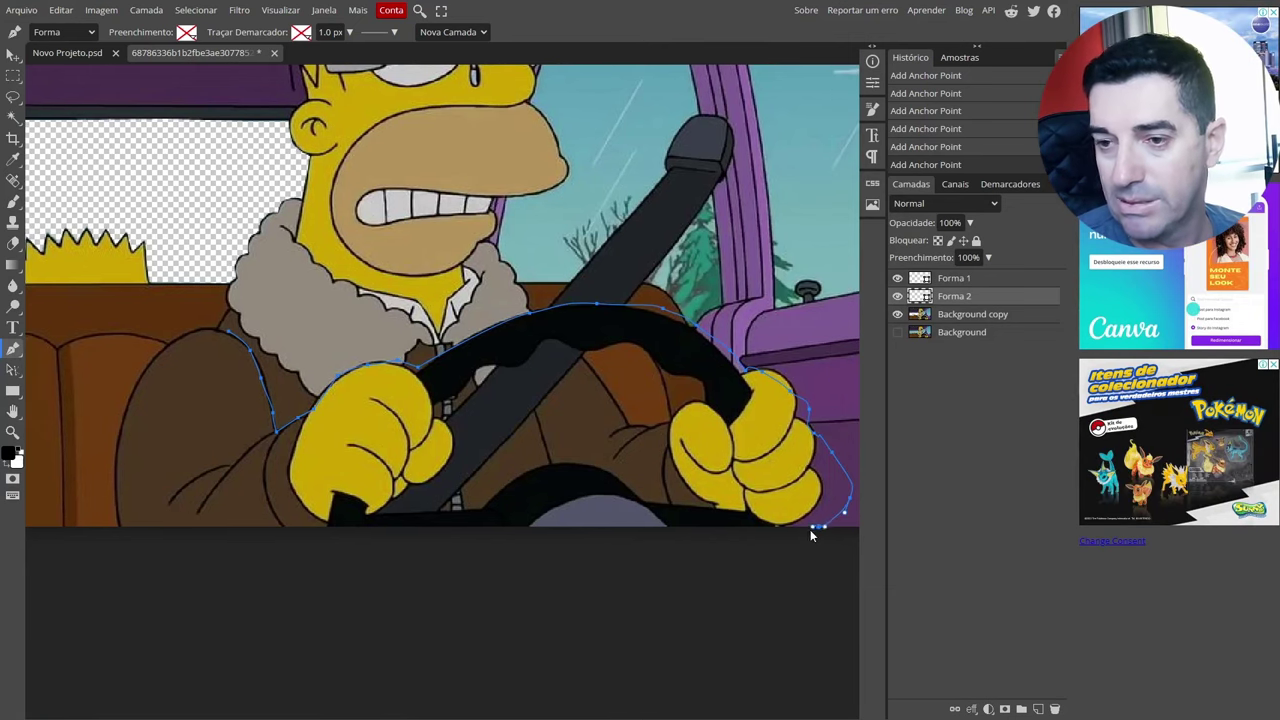
key(ctrl+z)
key(ctrl+z)
key(ctrl+z)
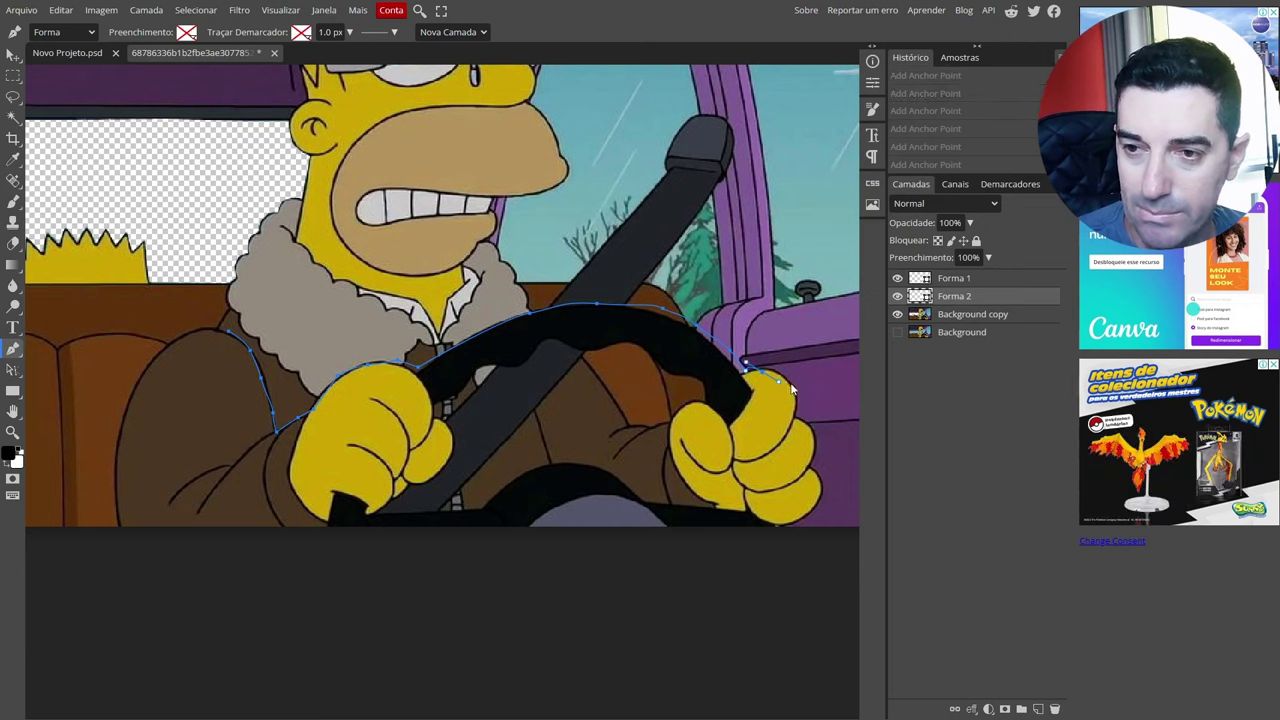
Continue the path around the far hand and along the image's lower edge, and close it at the sleeve.
click(785, 531)
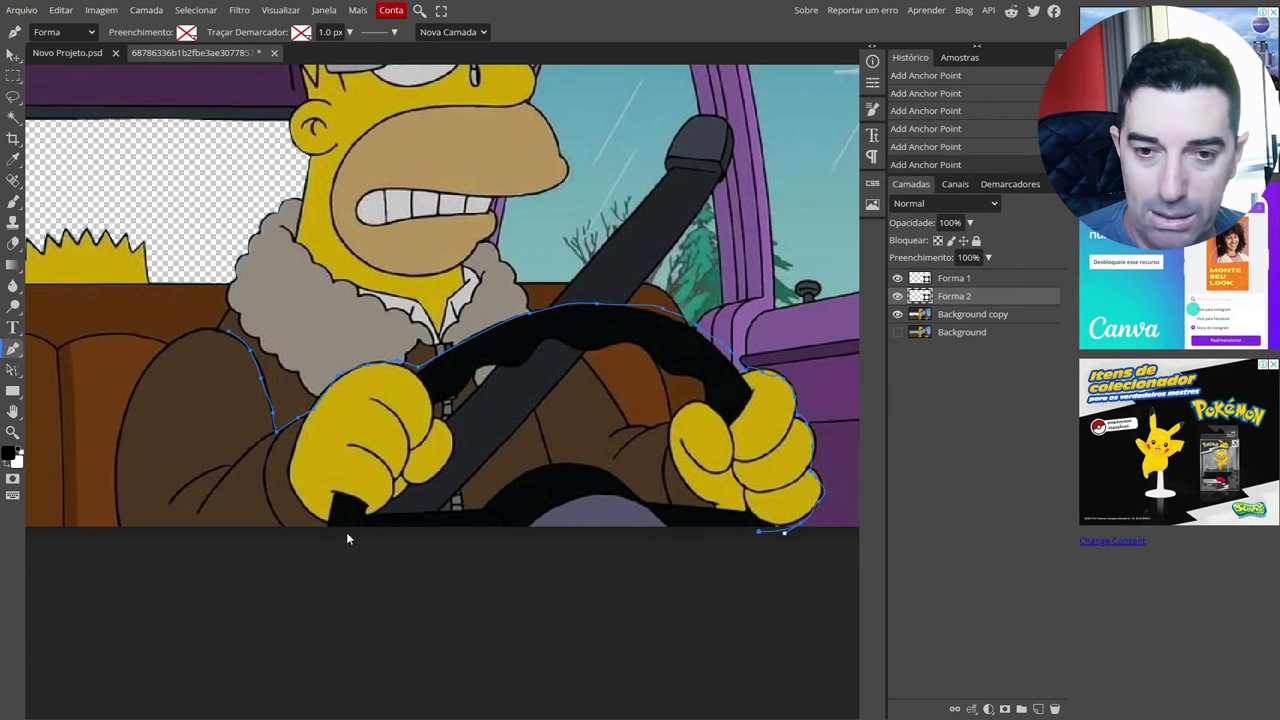
click(323, 529)
click(115, 526)
click(227, 330)
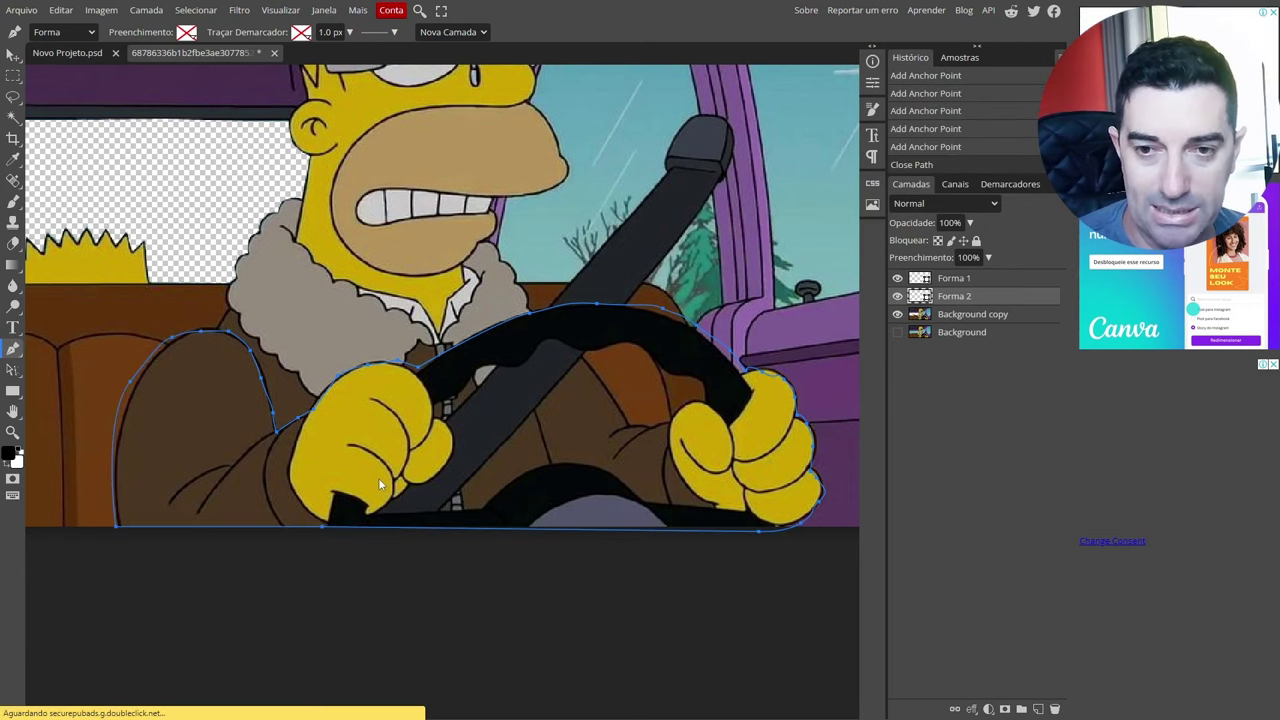
Convert the closed path around the arms and steering wheel into a selection.
right_click(237, 445)
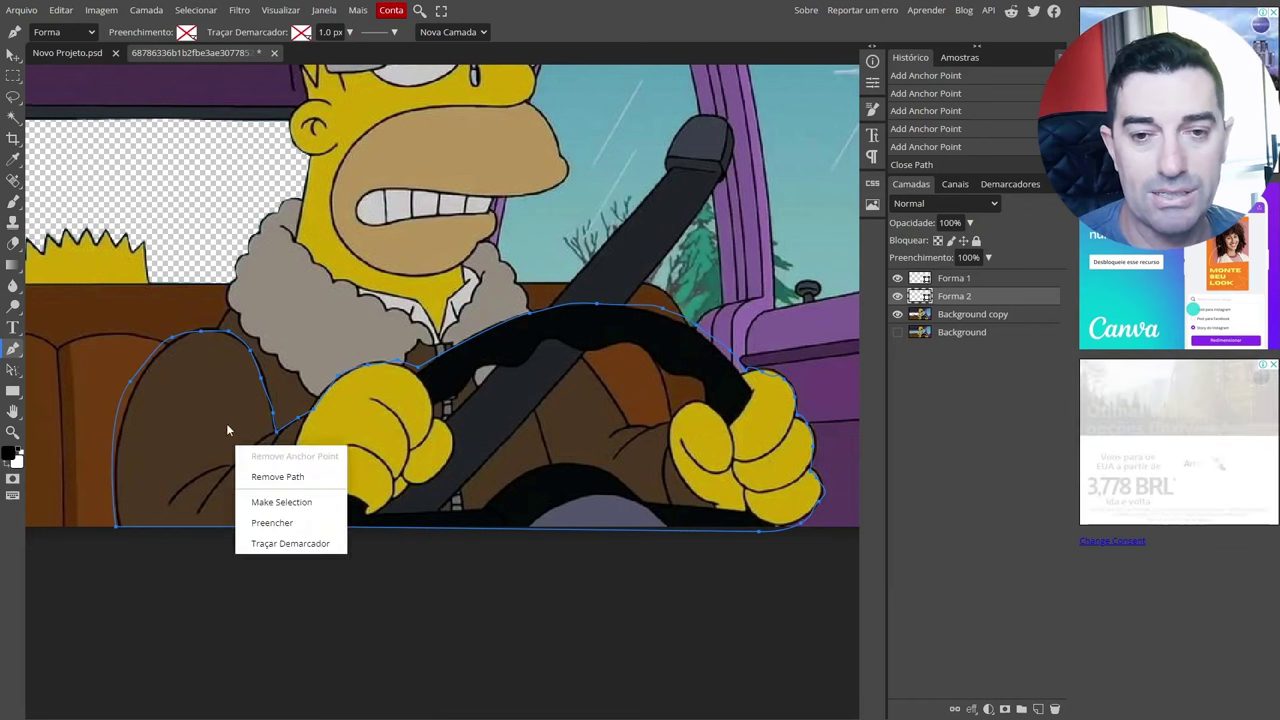
click(270, 503)
click(127, 179)
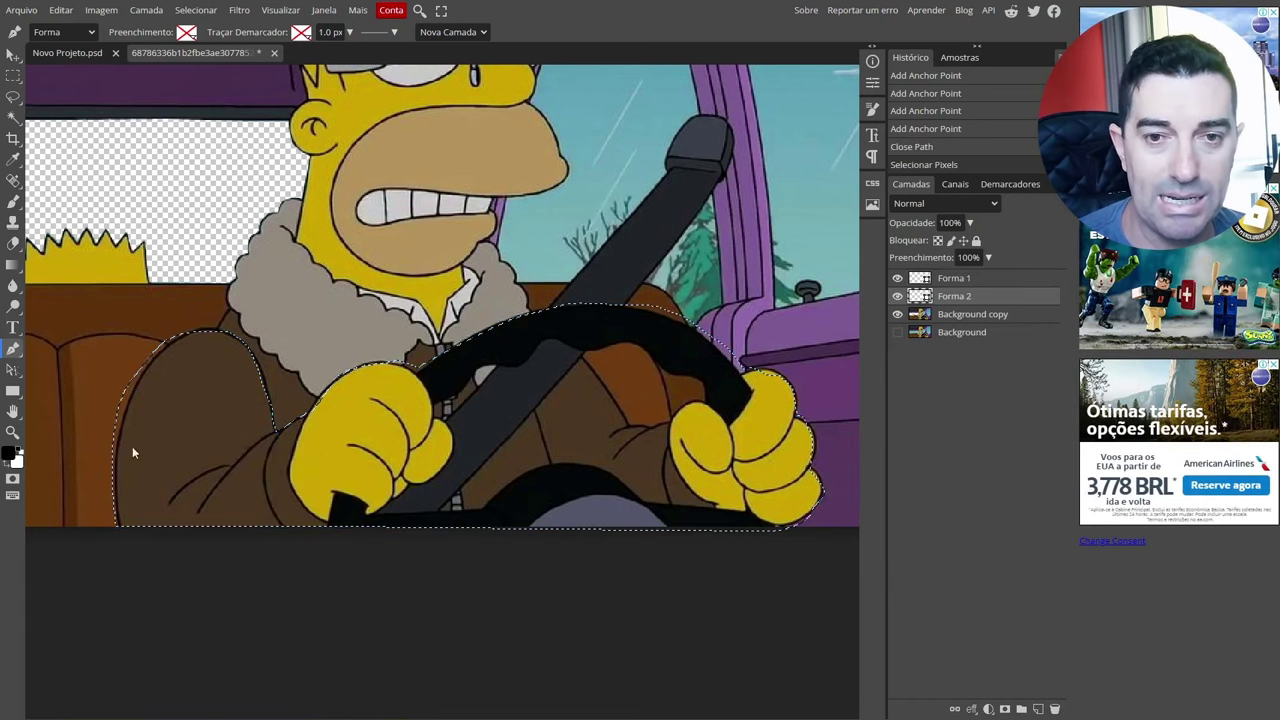
On the Background copy layer, invert the selection, delete everything outside the arms and steering wheel, and deselect.
click(960, 316)
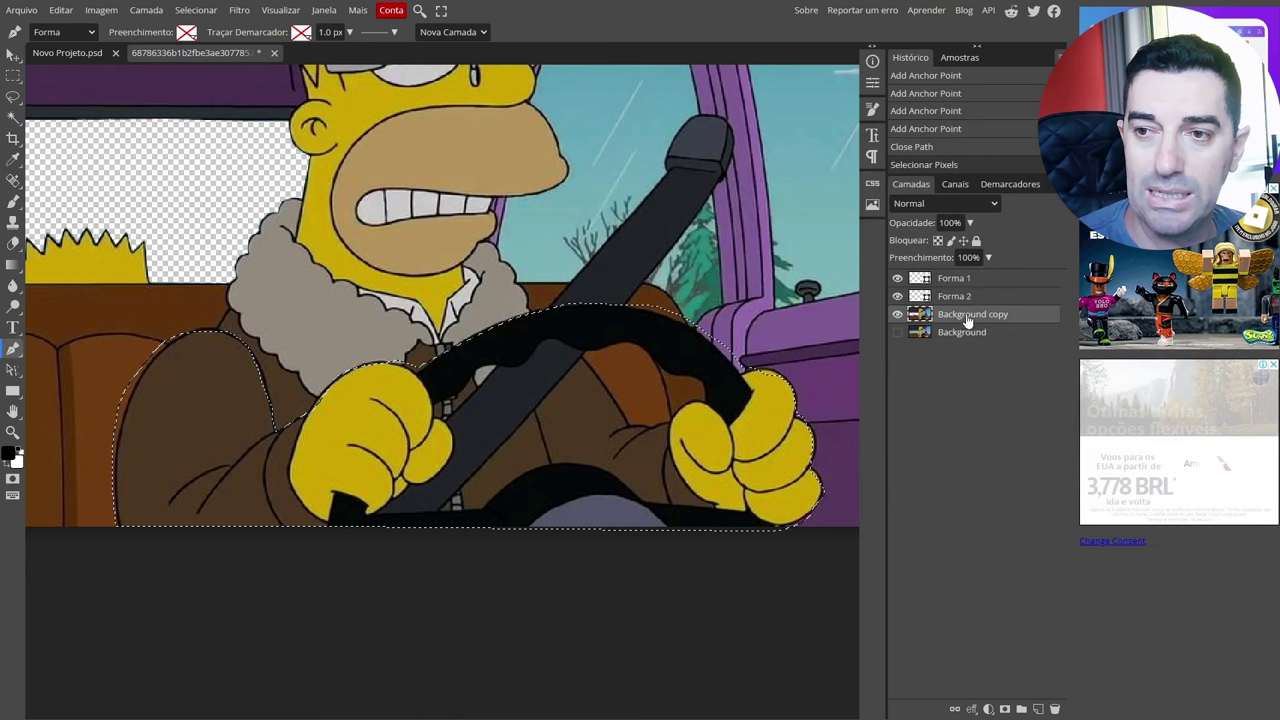
click(197, 11)
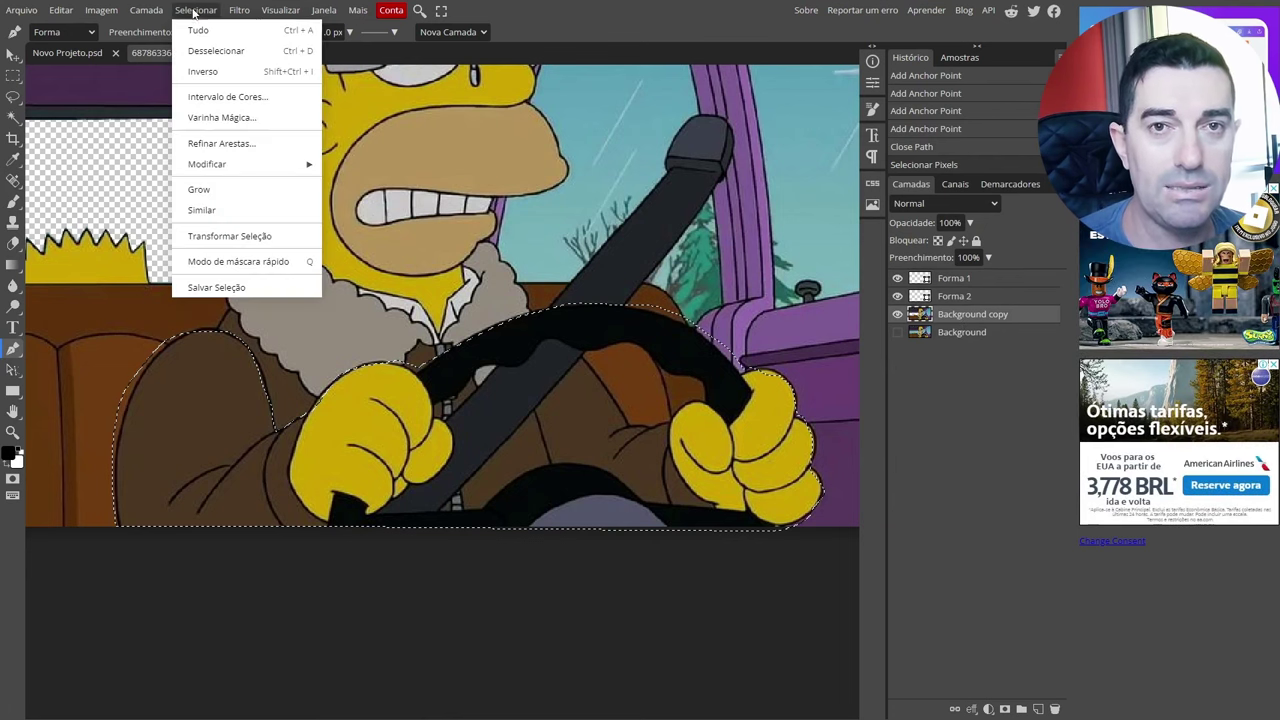
click(221, 73)
scroll(294, 436, down, 2)
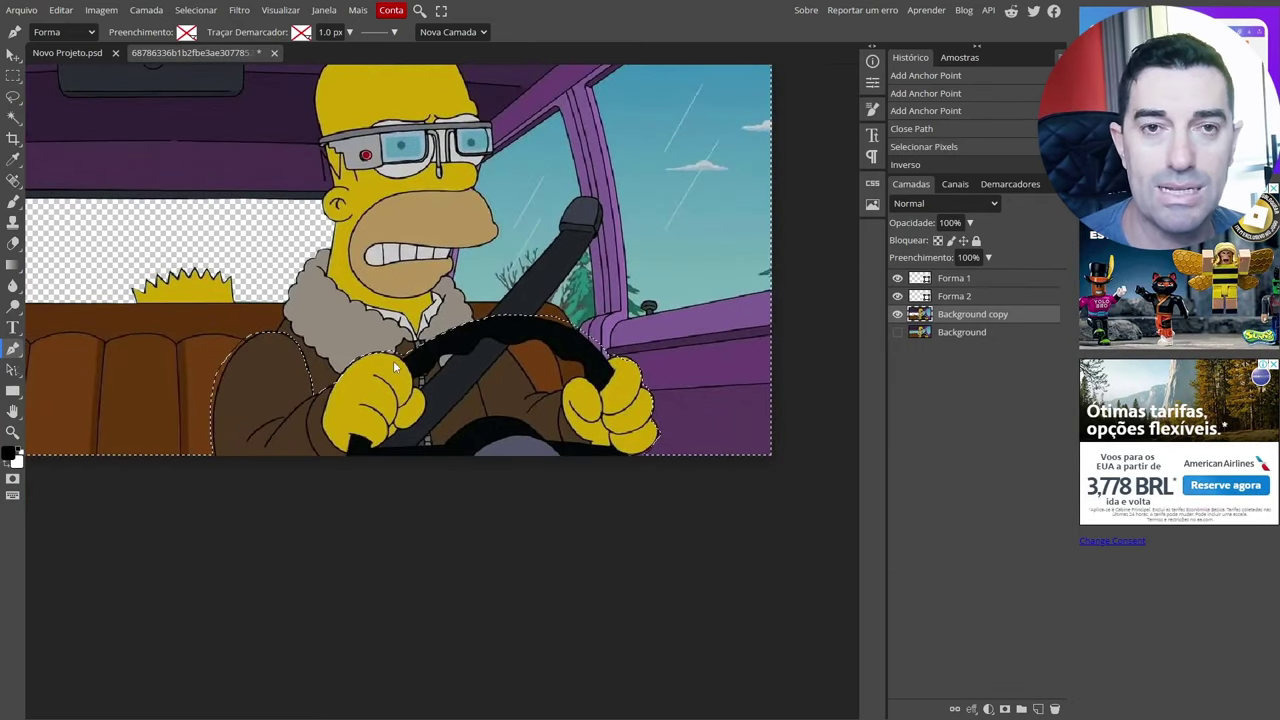
key(Delete)
key(ctrl+d)
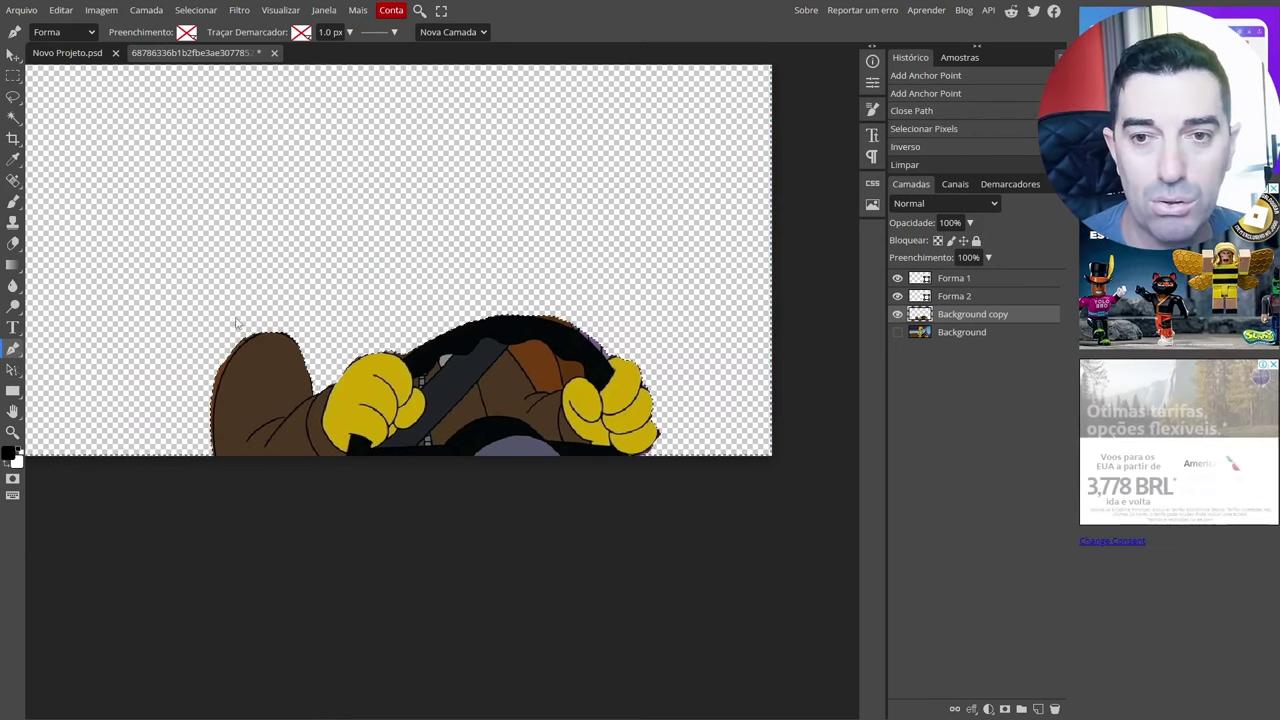
Examine the arms and steering wheel cutout and view the finished example Novo Projeto (1).png from the Downloads folder.
scroll(422, 374, up, 4)
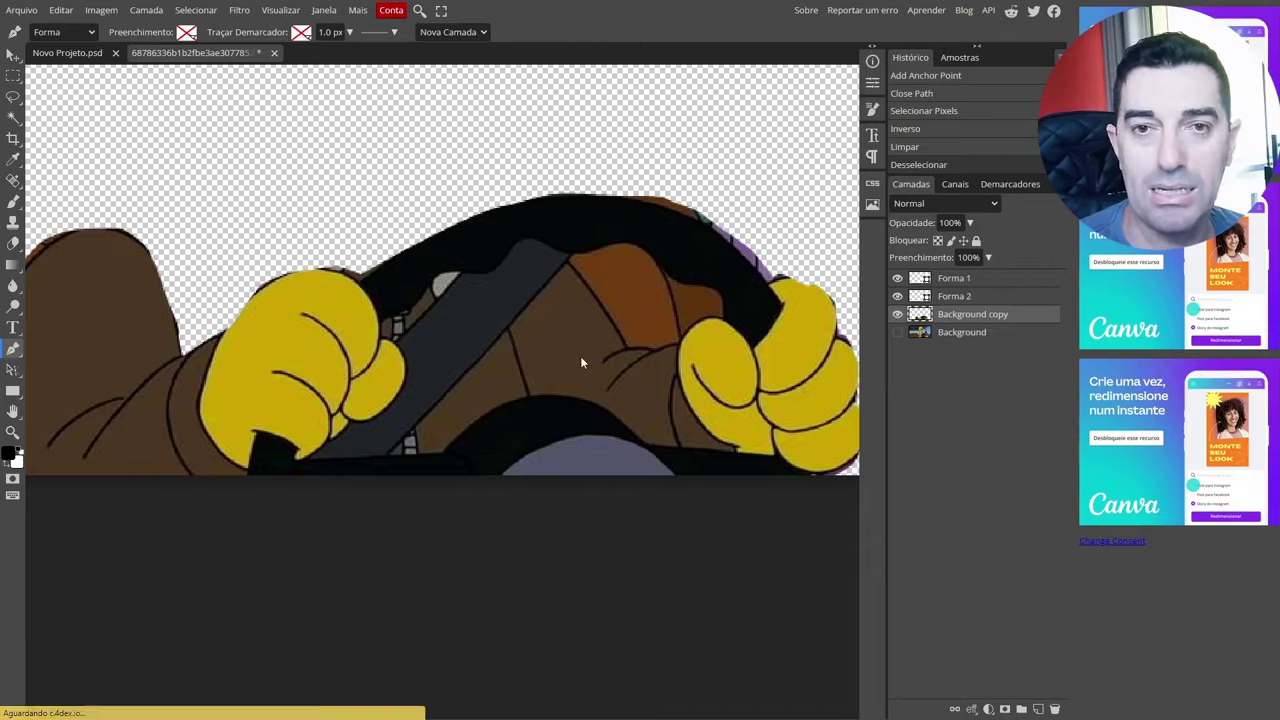
key(super+Tab)
click(331, 163)
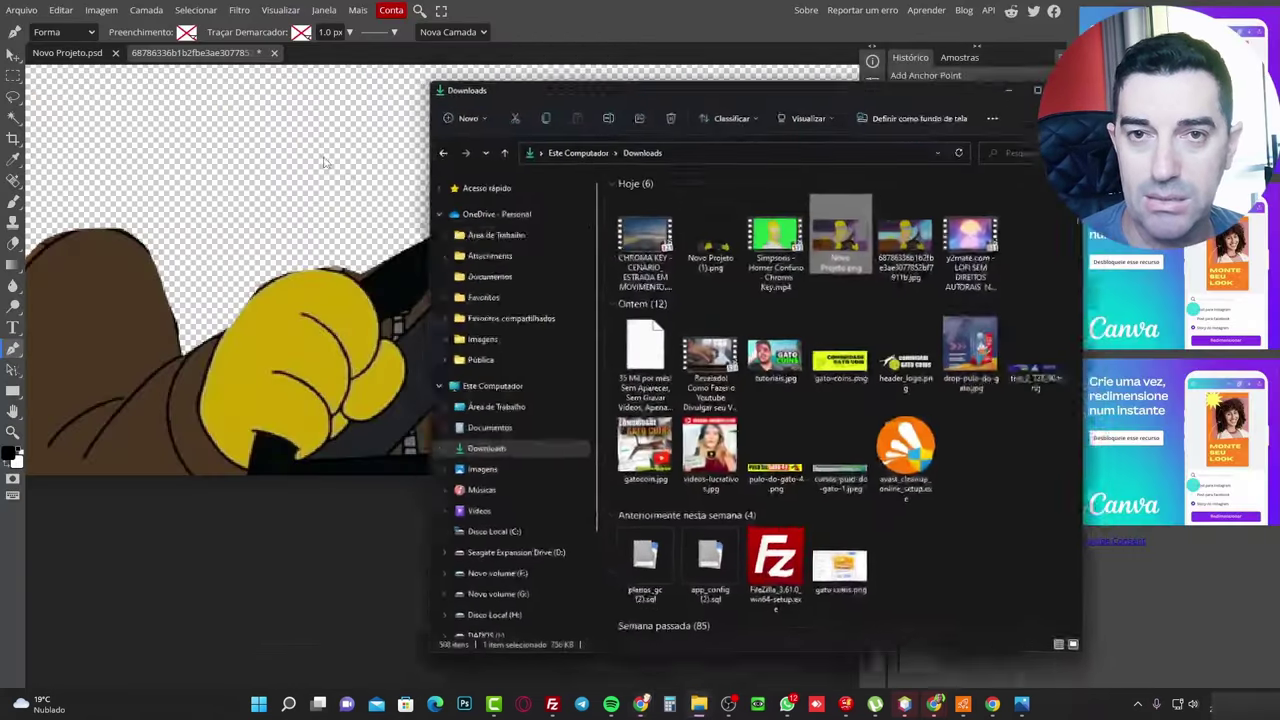
double_click(711, 228)
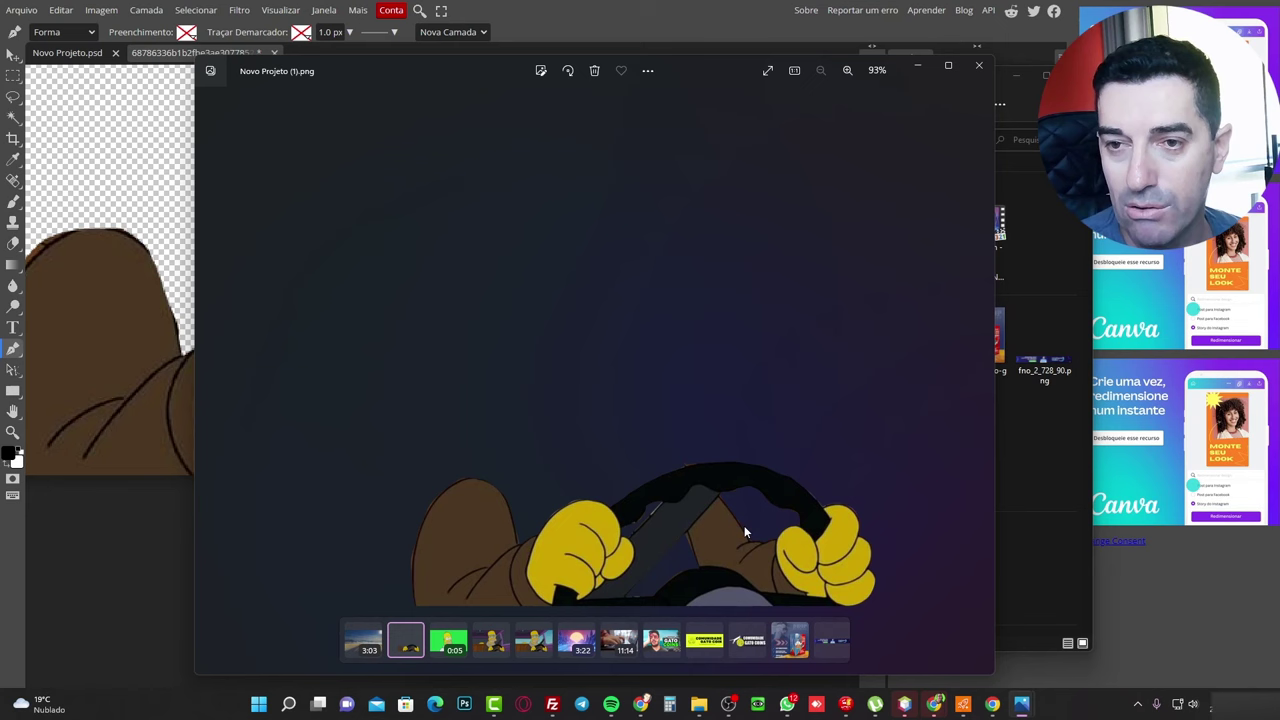
click(21, 10)
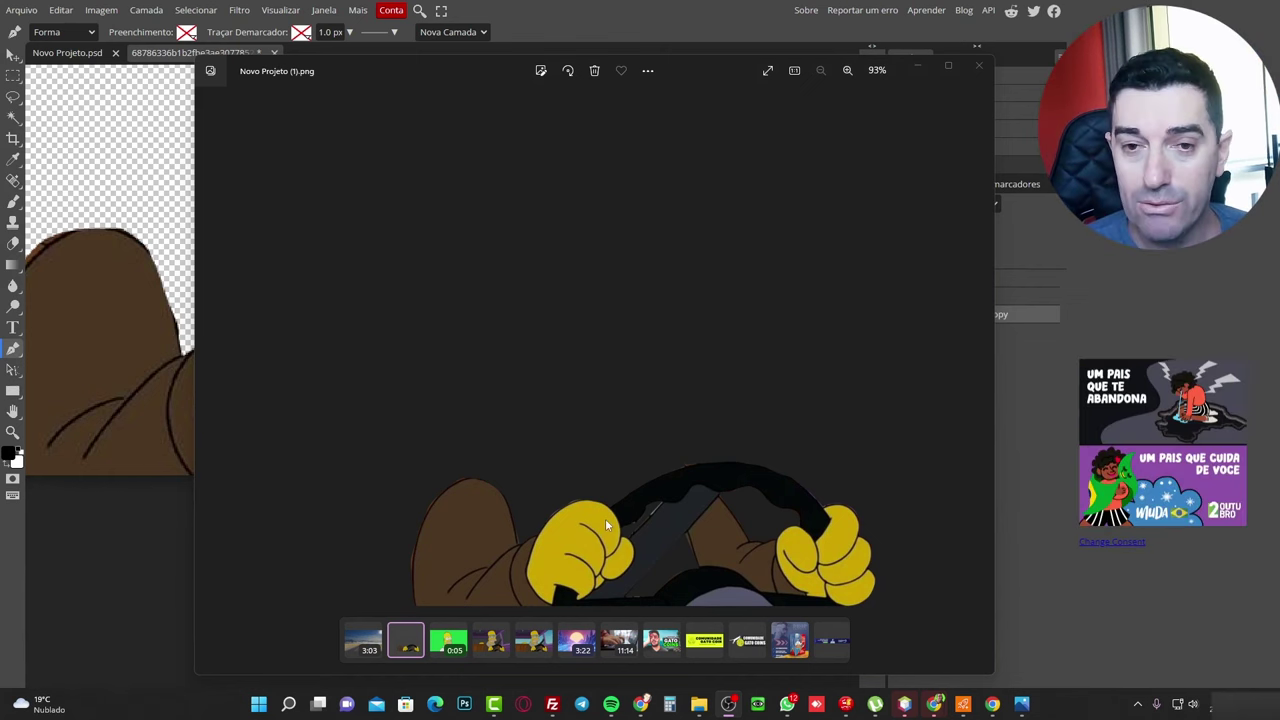
drag(686, 96, 804, 50)
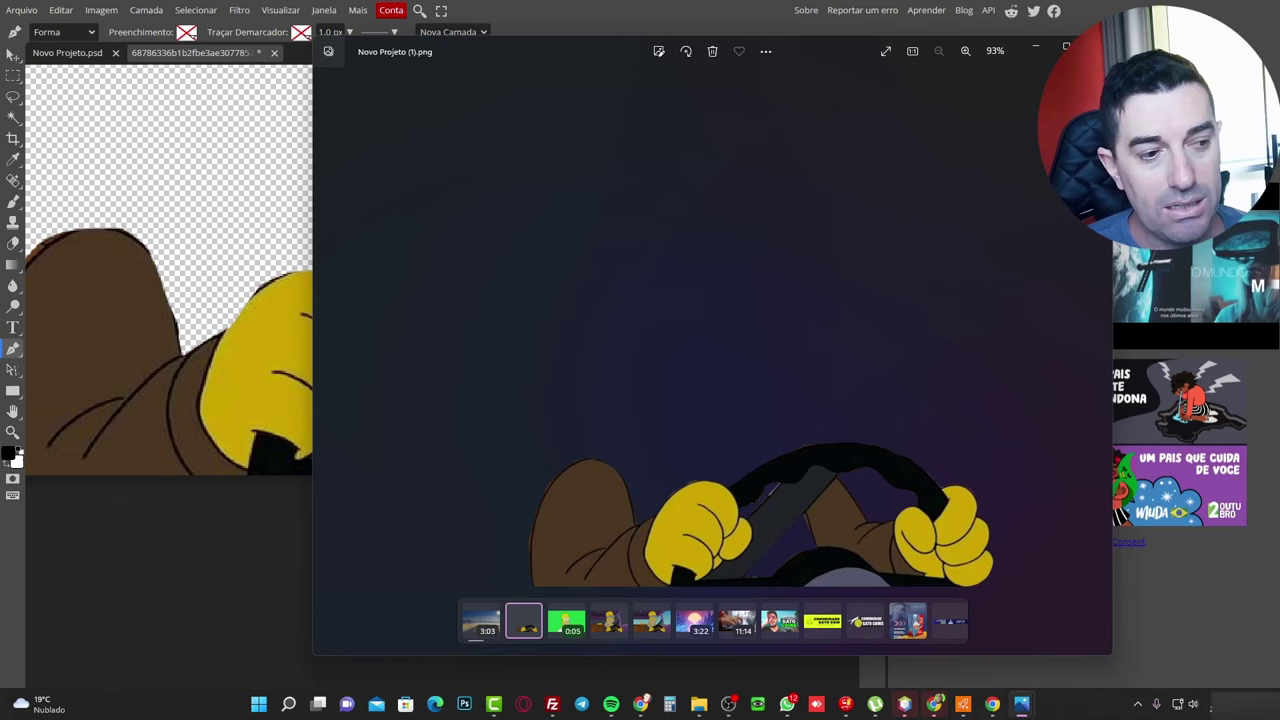
Switch to YouTube, browse the "simpsons chroma key" results and open the video Simpsons - Homer Confuso - Chroma Key.
key(alt+Tab)
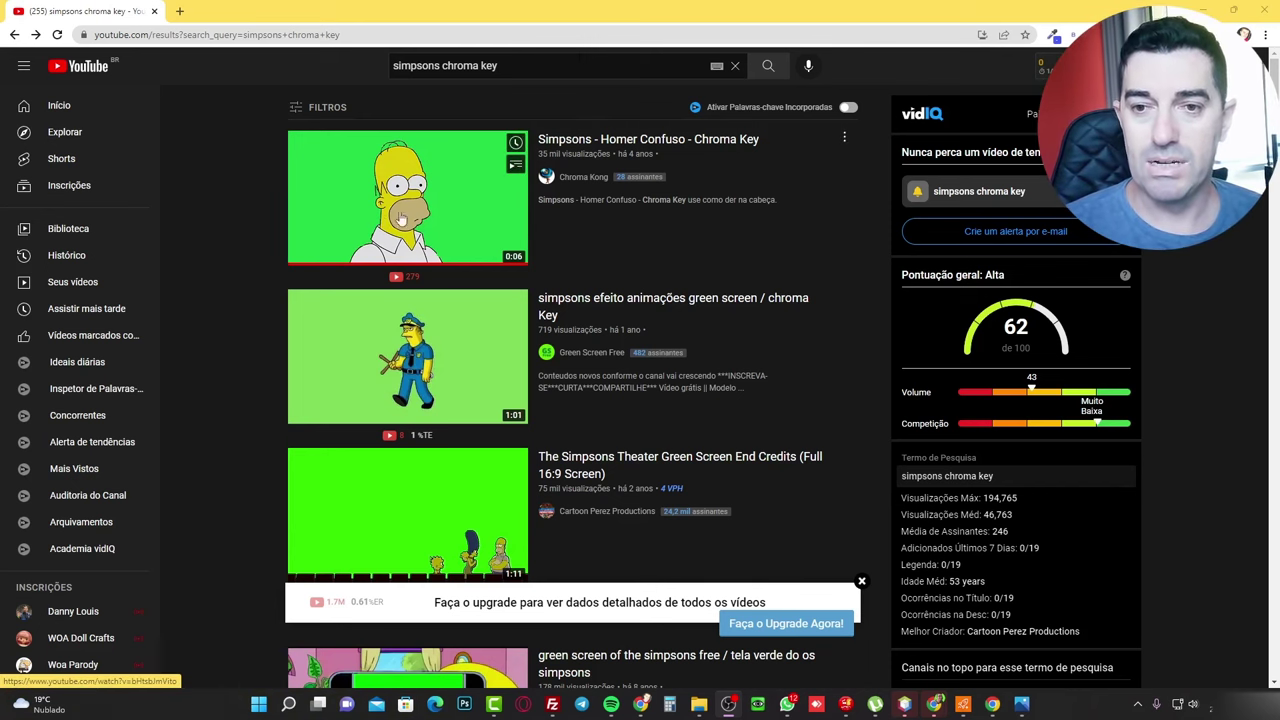
scroll(490, 540, down, 4)
scroll(491, 541, up, 4)
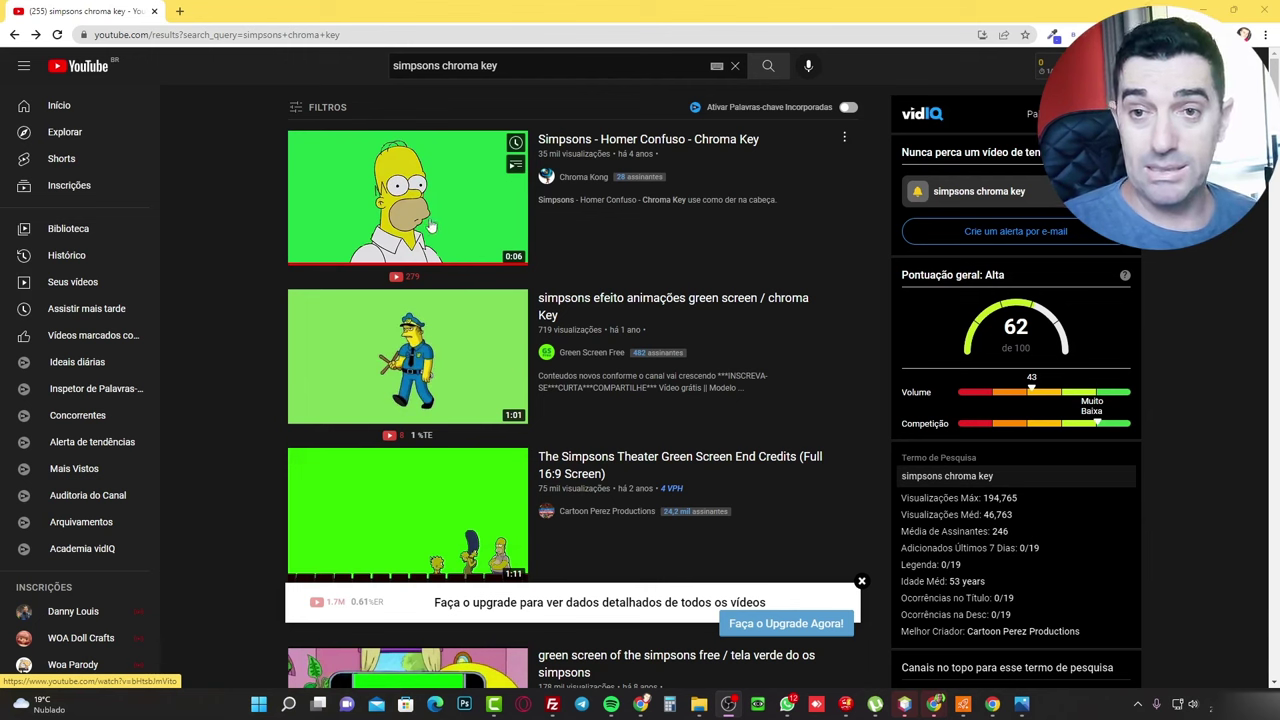
click(466, 204)
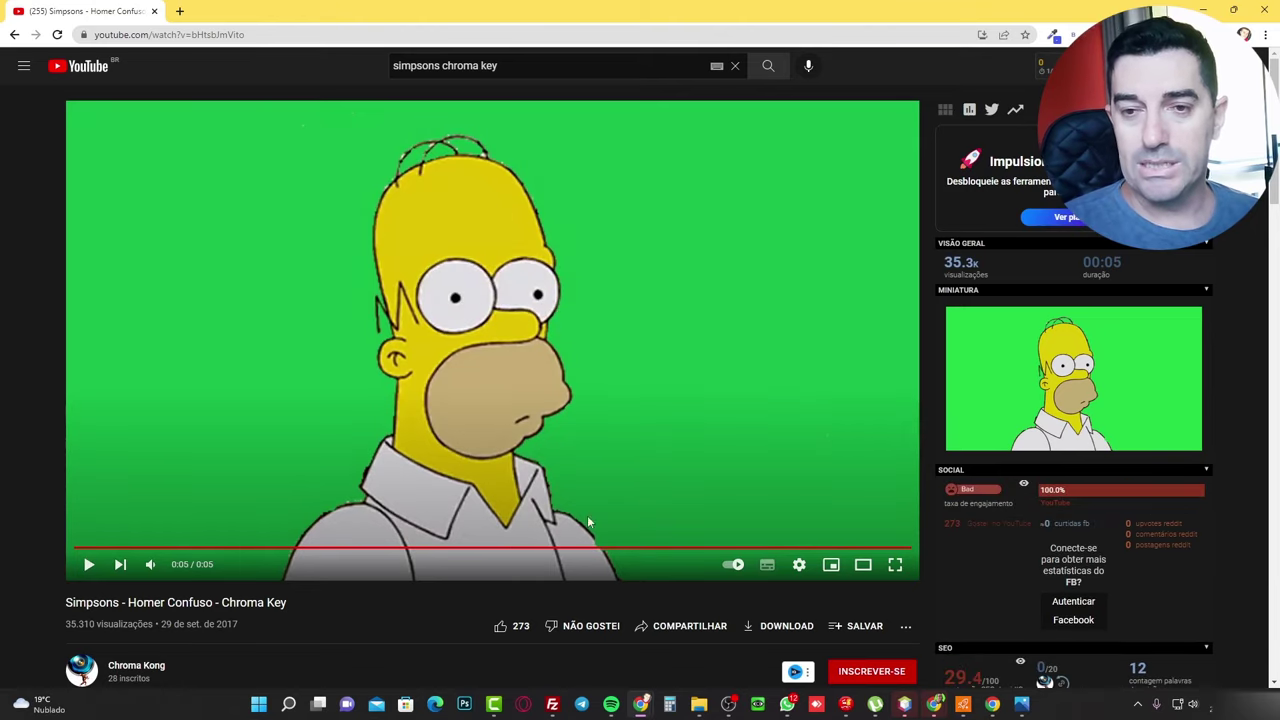
Switch to the Downloads folder in File Explorer and select the Simpsons - Homer Confuso - Chroma Key.mp4 clip.
key(alt+Tab)
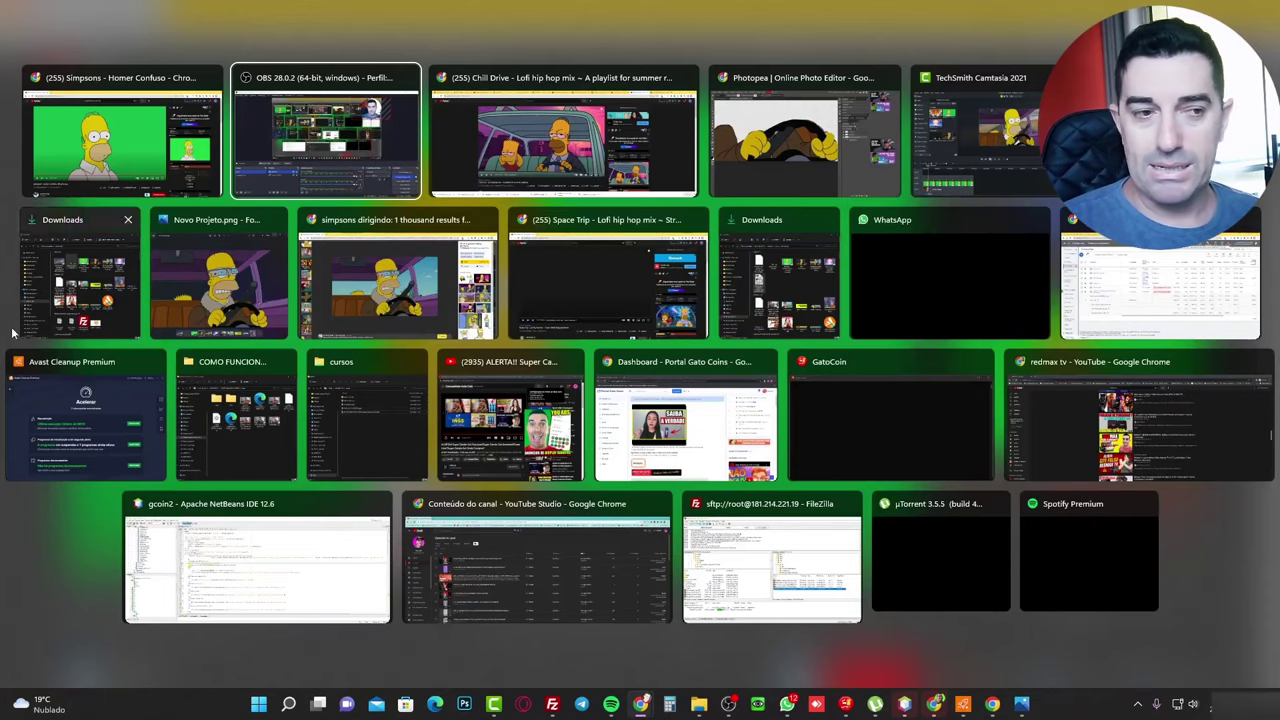
key(Escape)
key(alt+Tab)
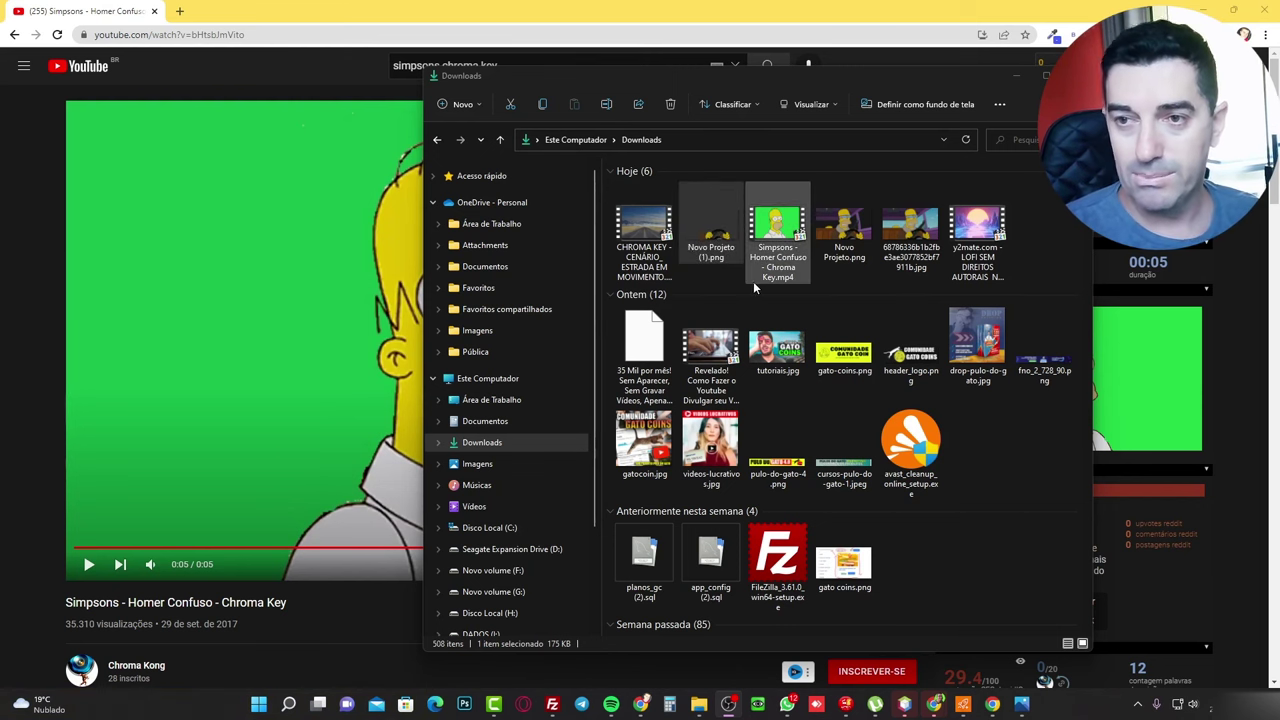
click(785, 228)
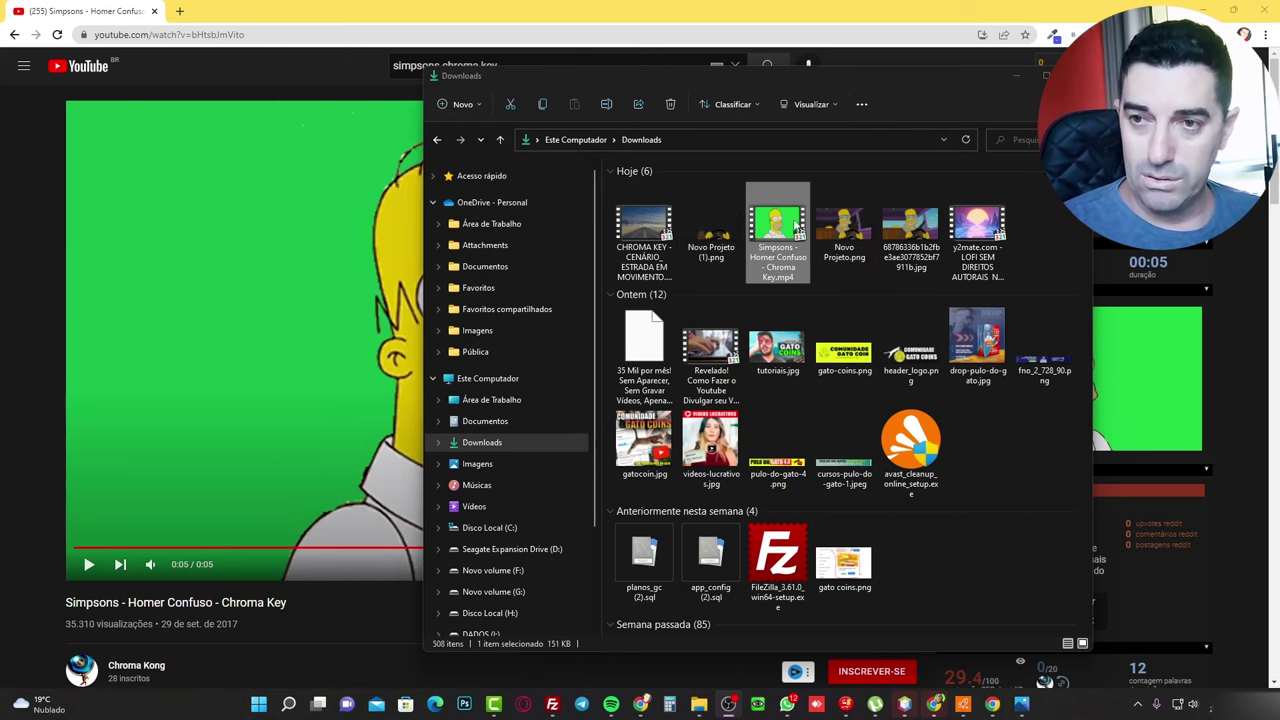
mouse_move(797, 233)
mouse_down()
mouse_move(796, 262)
mouse_move(795, 250)
mouse_up()
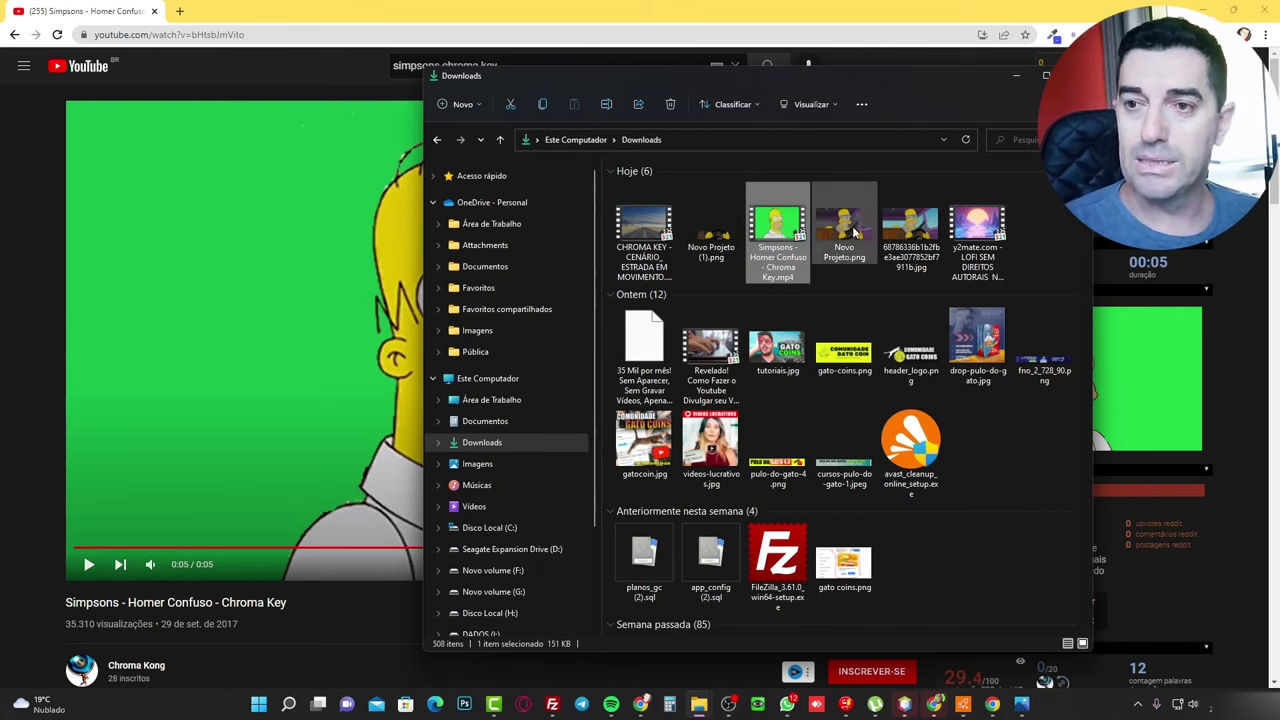
Preview the downloaded LOFI SEM DIREITOS AUTORAIS music video and close the player.
click(979, 238)
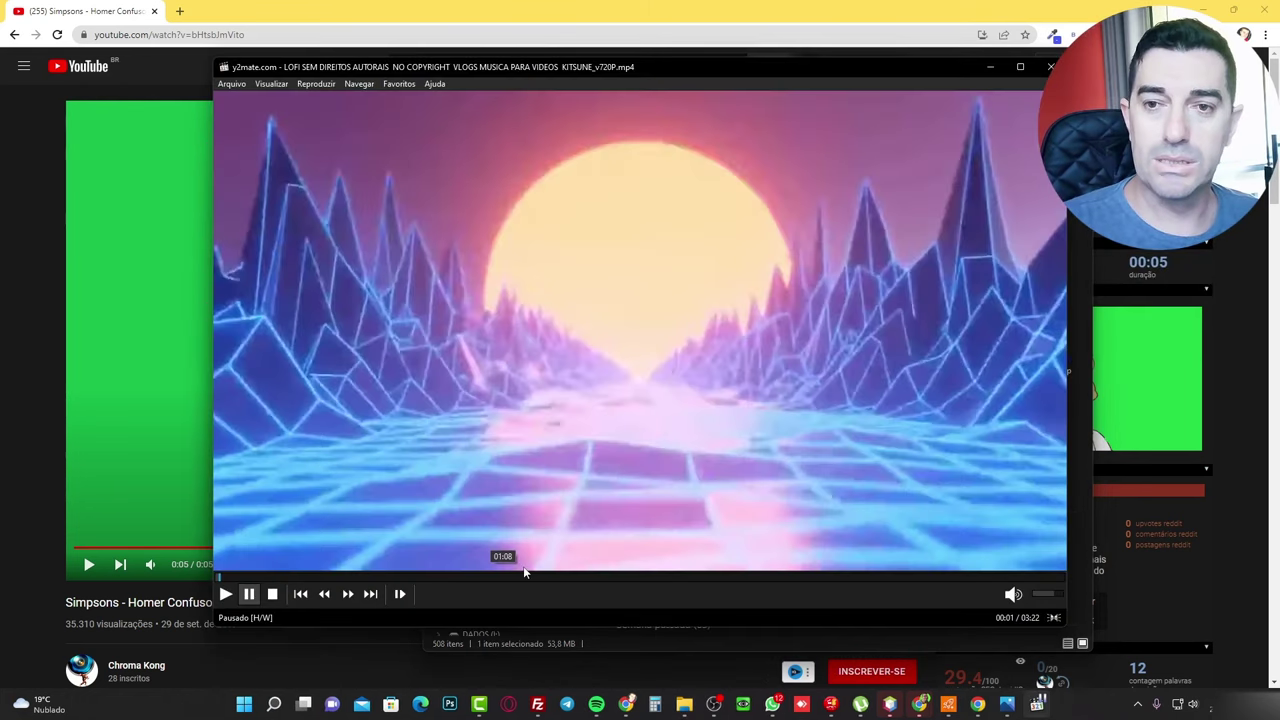
click(640, 320)
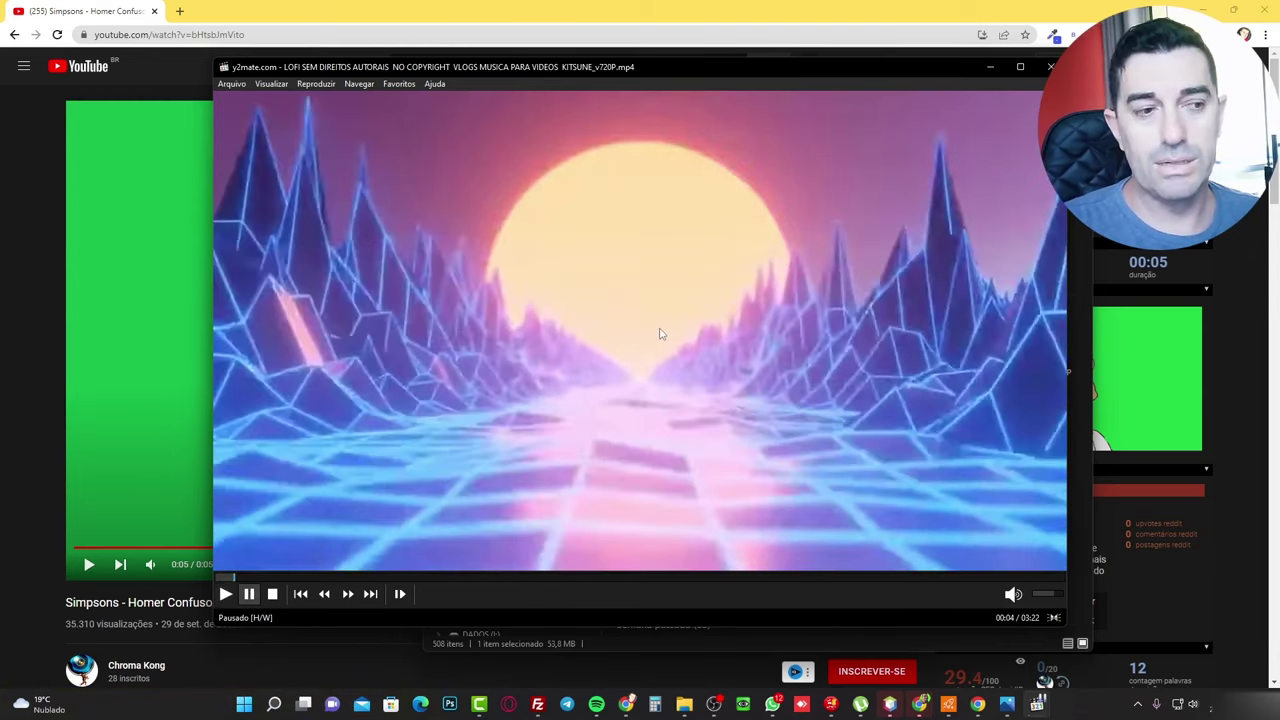
click(1050, 66)
Preview the moving-road clip CHROMA KEY - CENÁRIO_ ESTRADA EM MOVIMENTO.mp4 and close the player.
click(658, 234)
double_click(658, 234)
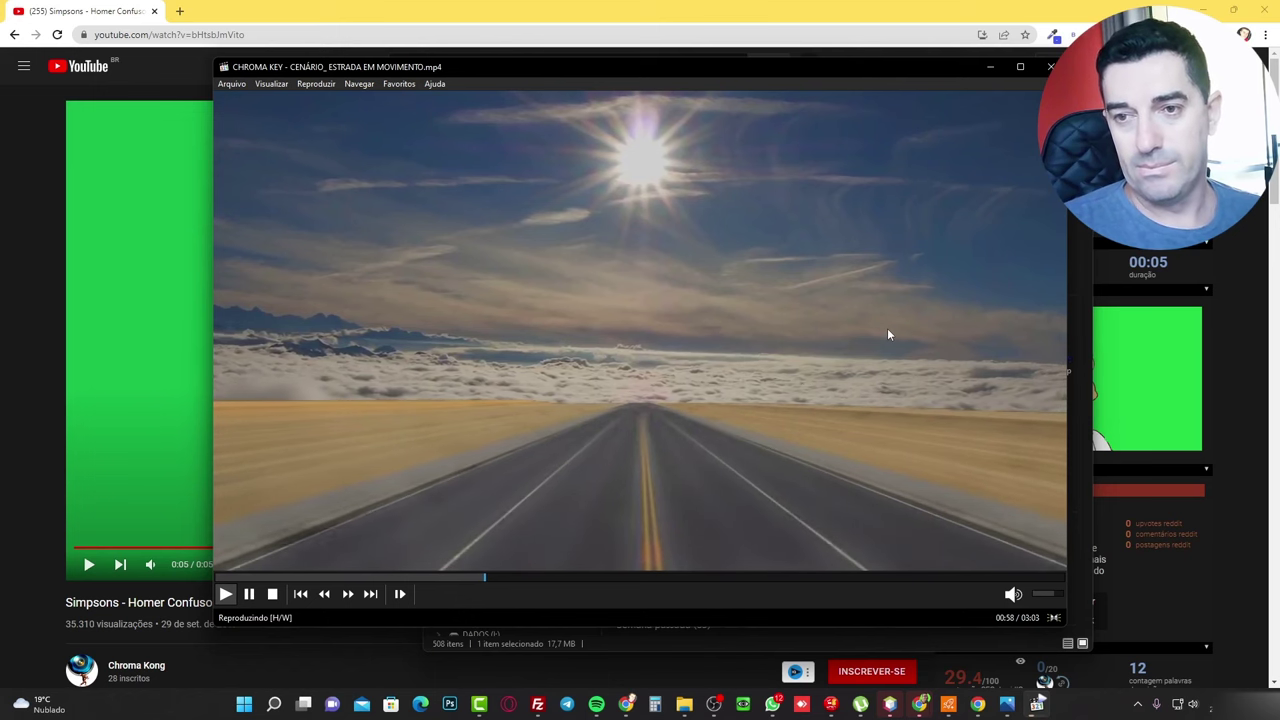
click(823, 503)
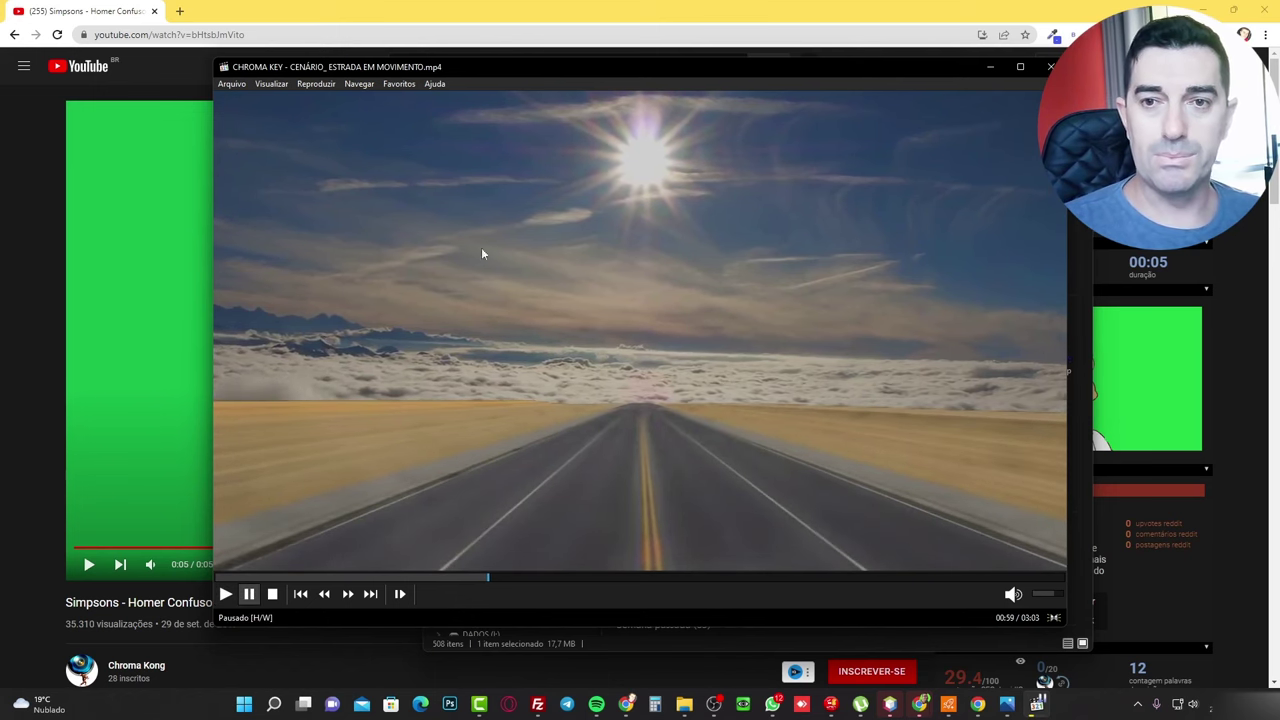
click(1050, 67)
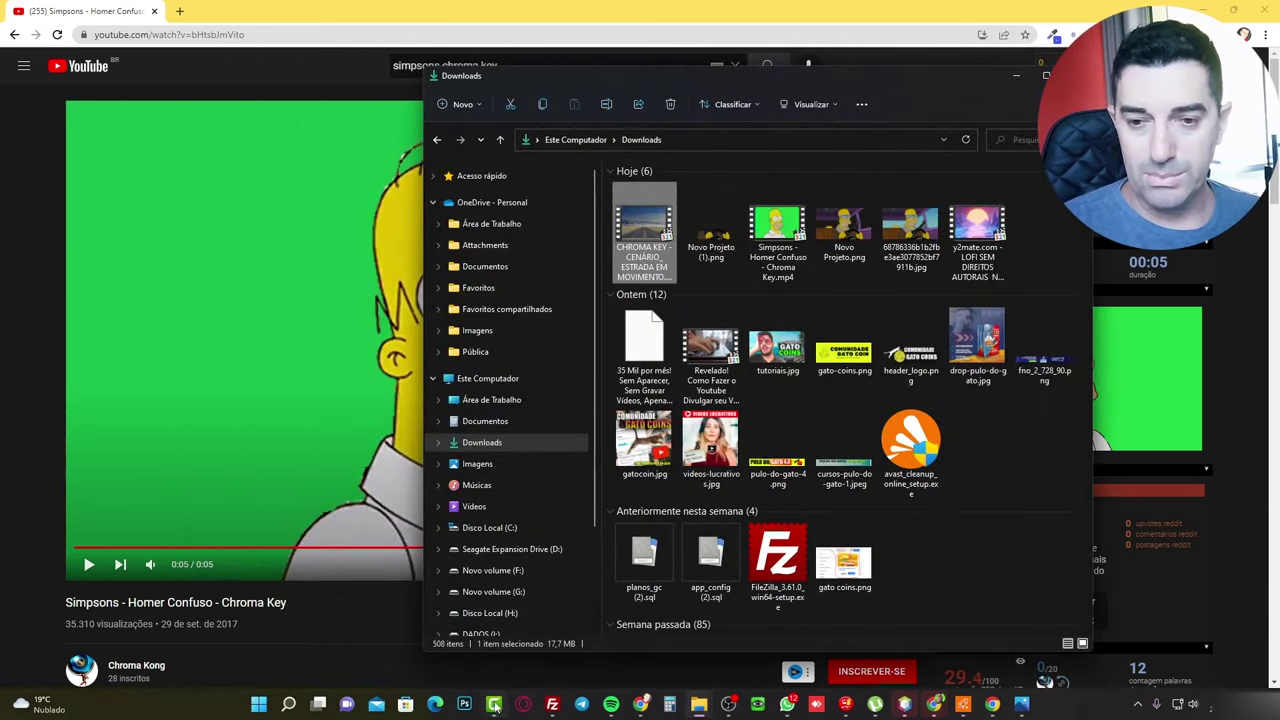
Switch to Camtasia and hide tracks Faixa 3 to Faixa 6 so only the lofi clip on Faixa 2 shows.
click(494, 705)
scroll(199, 628, down, 3)
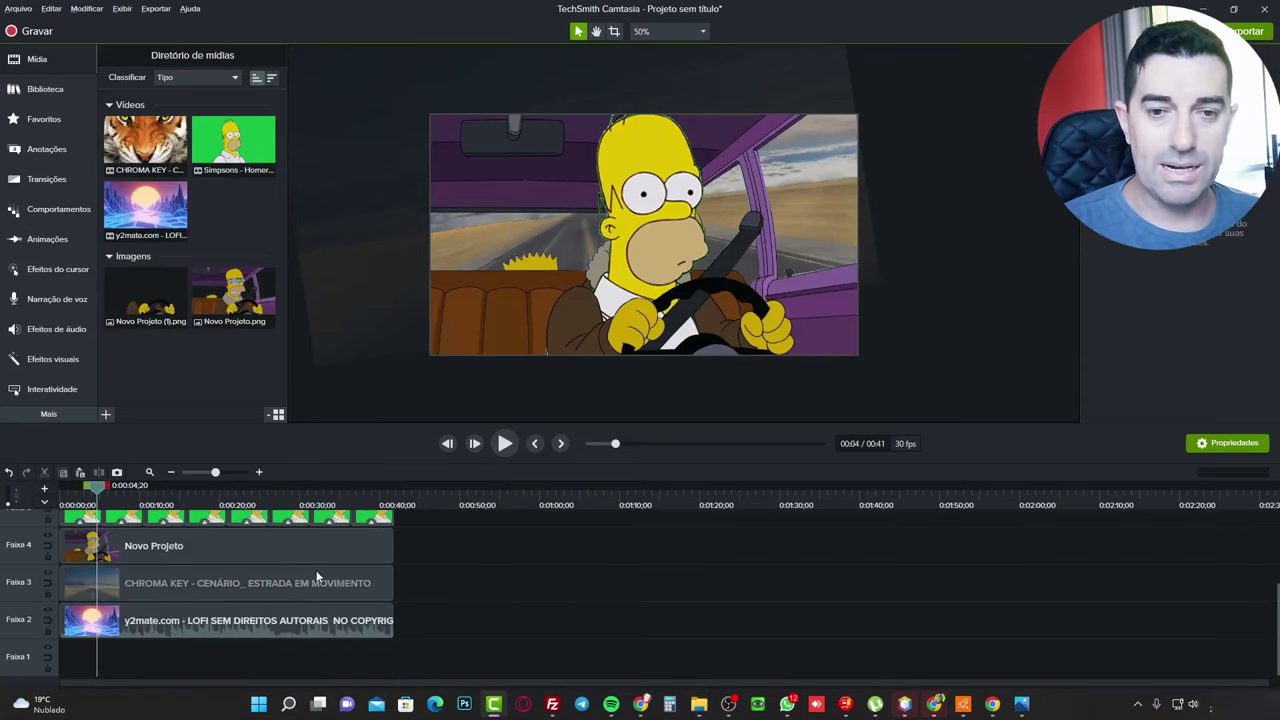
click(199, 628)
click(47, 612)
click(47, 575)
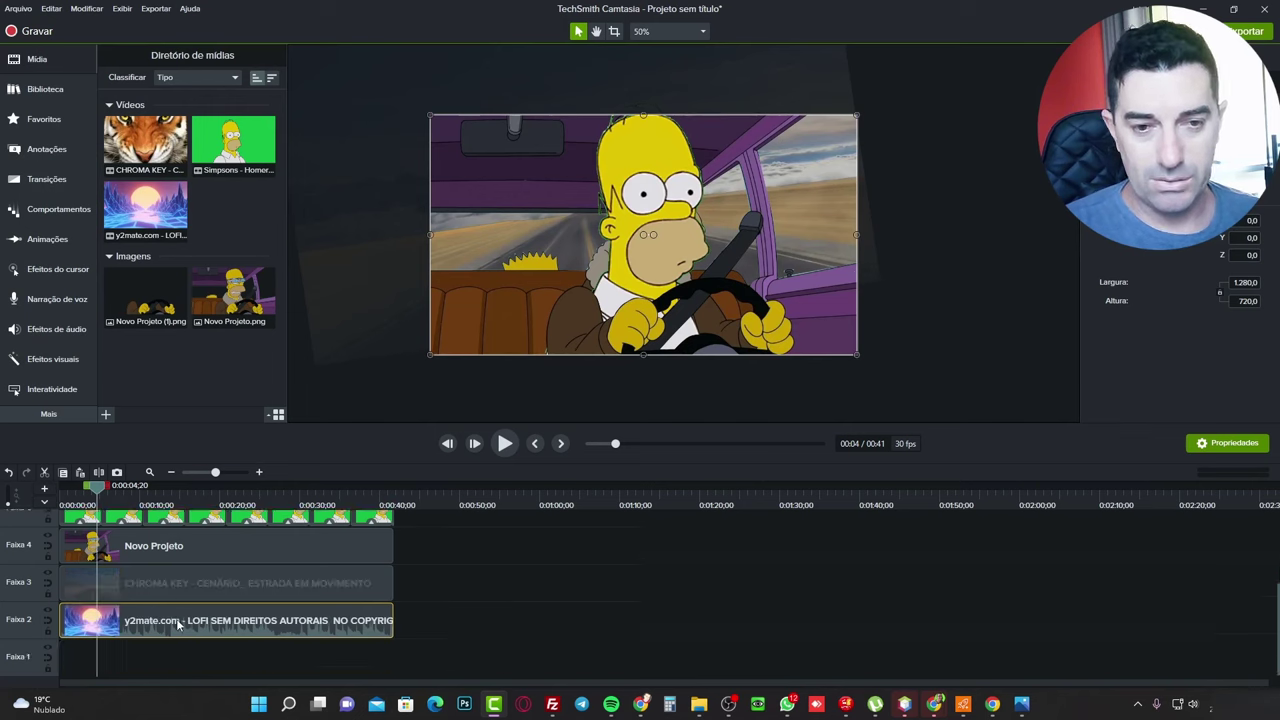
scroll(50, 589, up, 1)
click(47, 540)
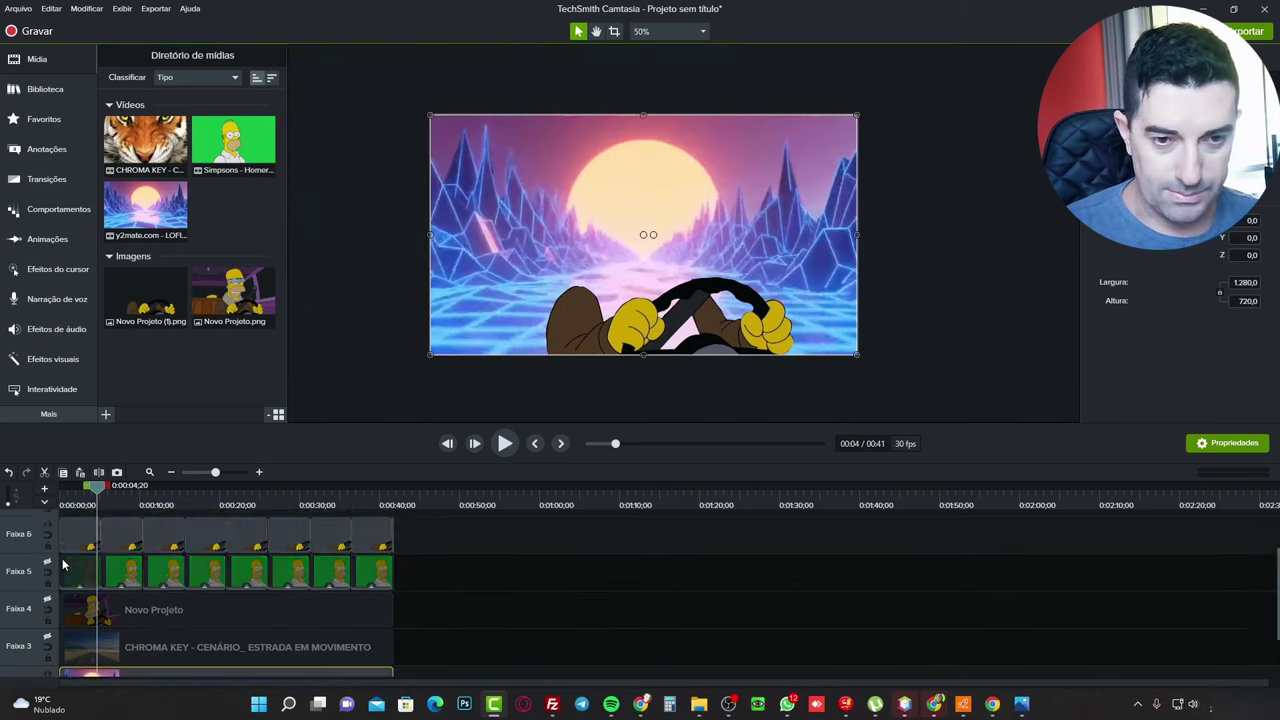
scroll(60, 580, down, 1)
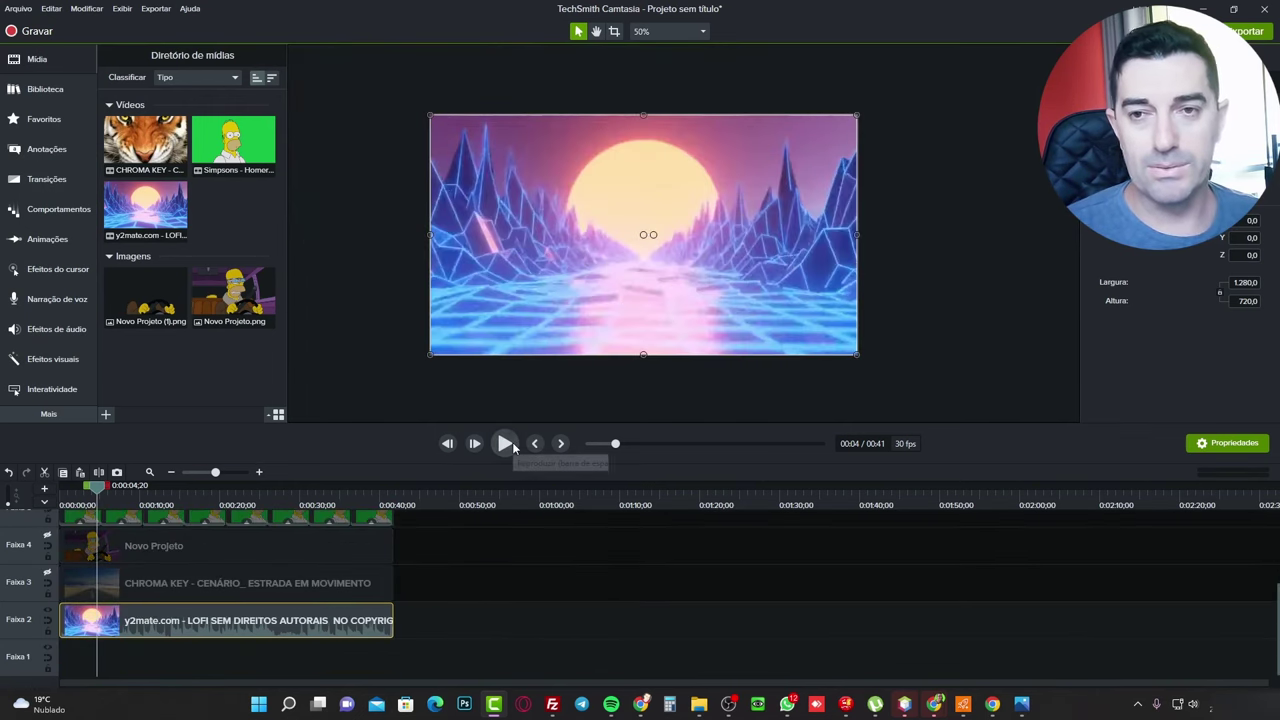
Preview the lofi clip, hide its track Faixa 2 and show the moving-road clip on Faixa 3.
click(506, 444)
click(506, 444)
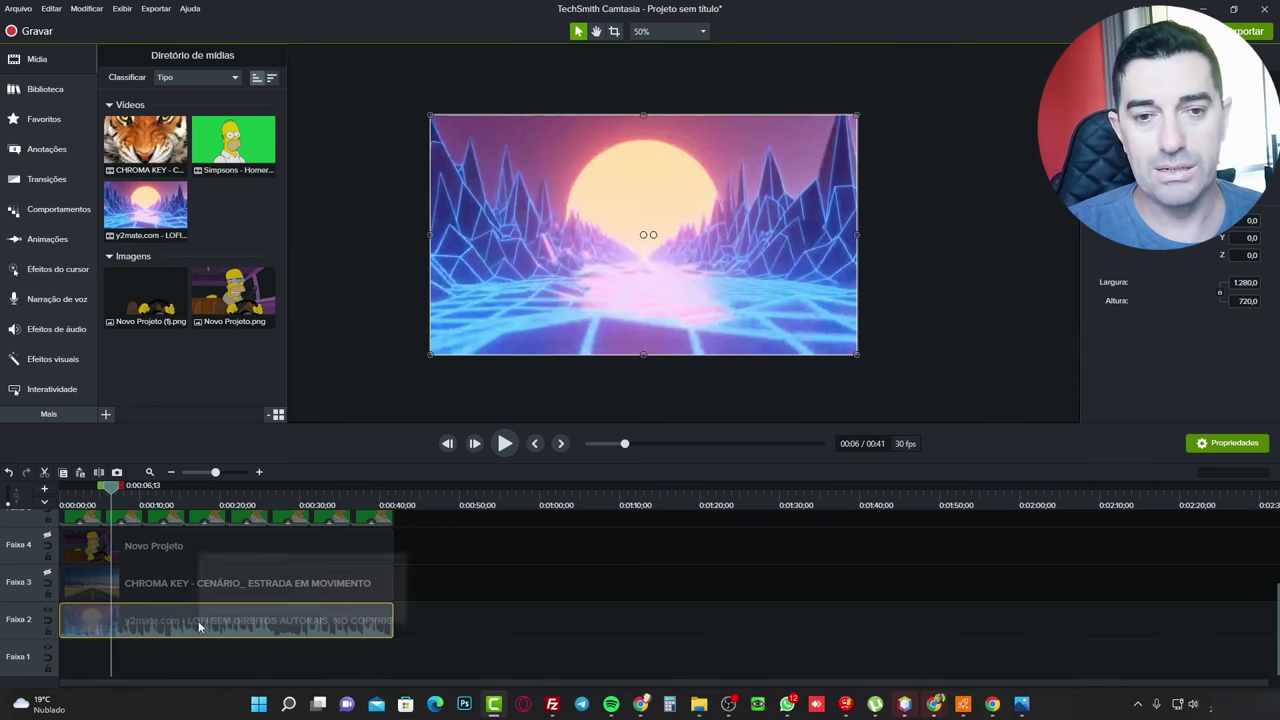
click(48, 609)
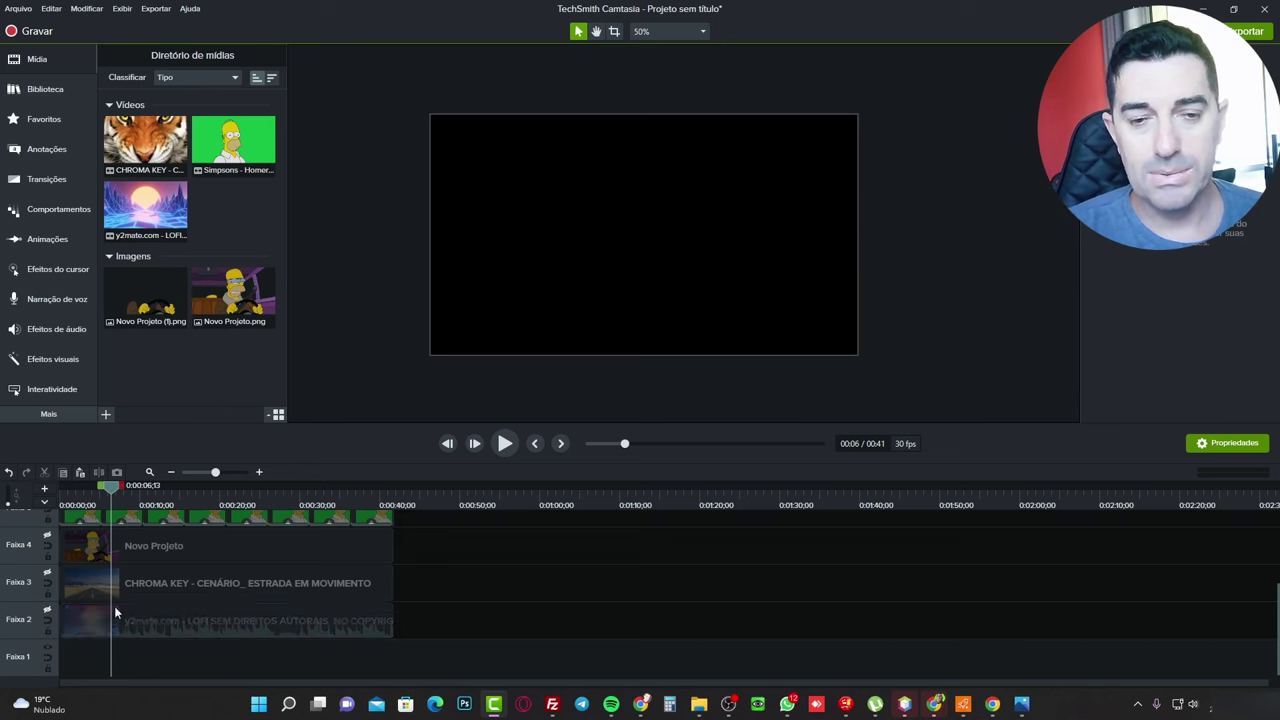
click(48, 573)
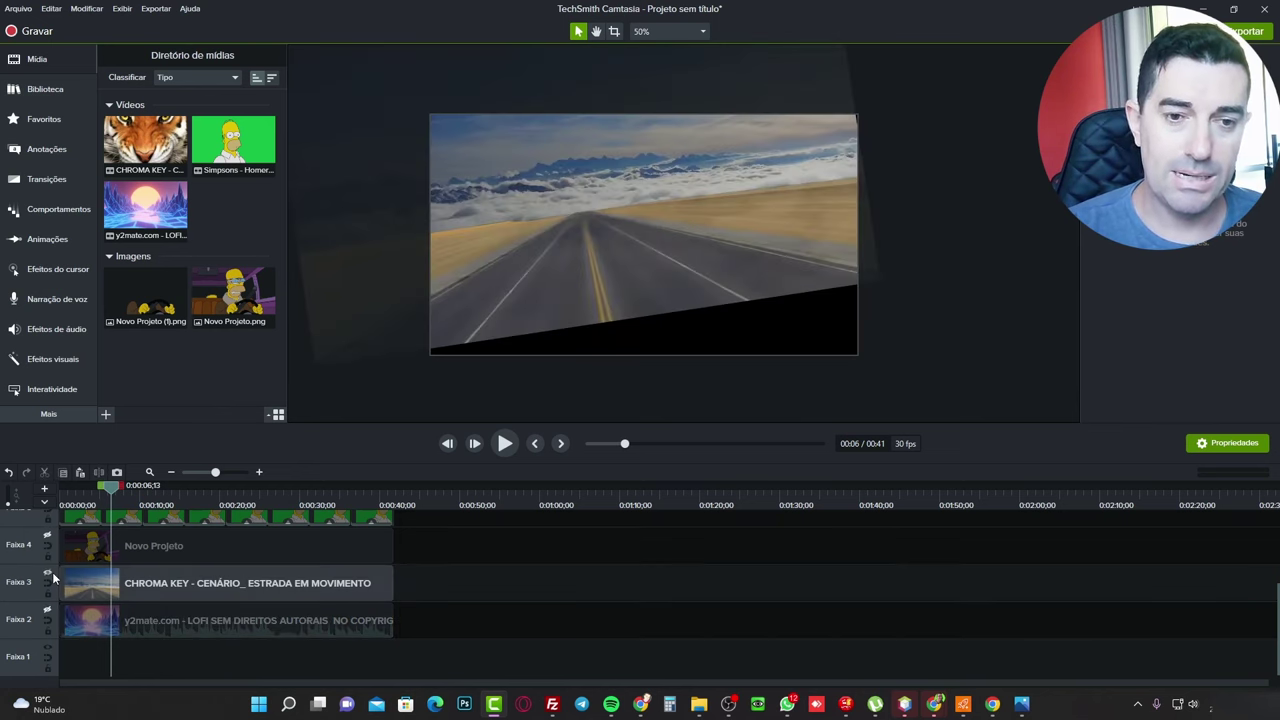
Fit the moving-road clip to the window, straighten its rotation and resize it to fill the 1280 x 720 canvas.
click(534, 280)
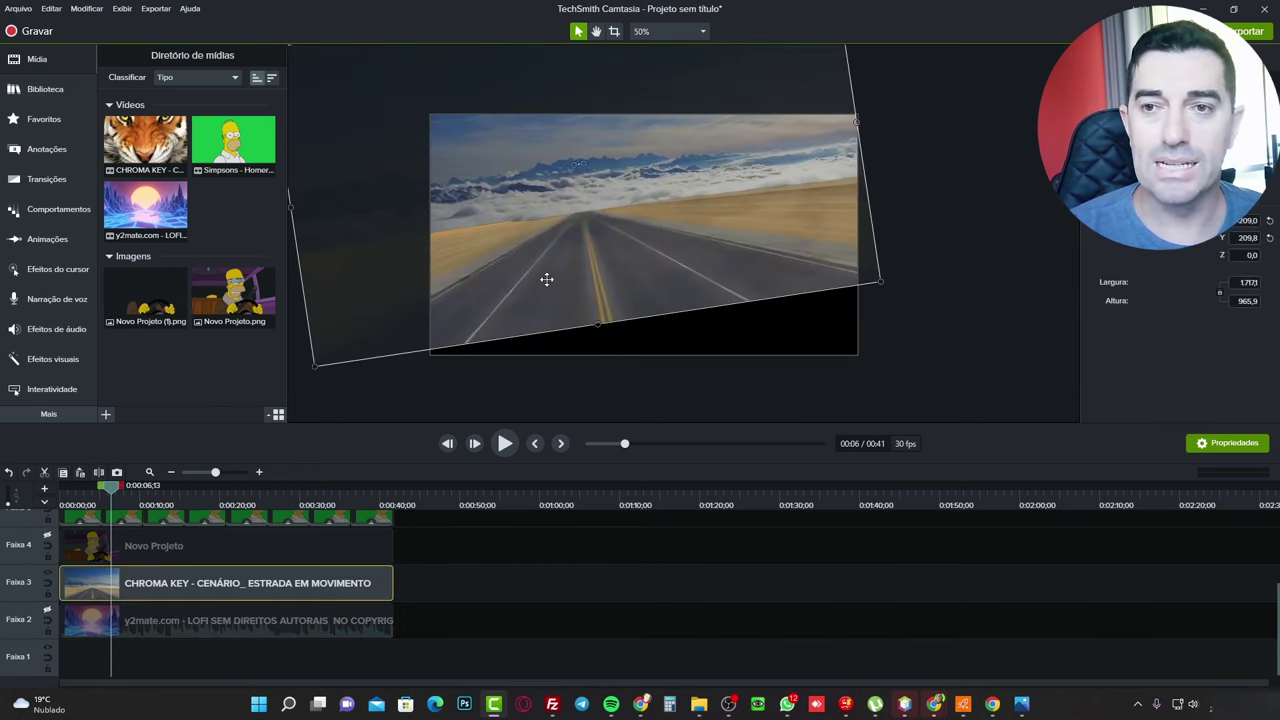
scroll(557, 298, up, 1)
scroll(557, 298, down, 2)
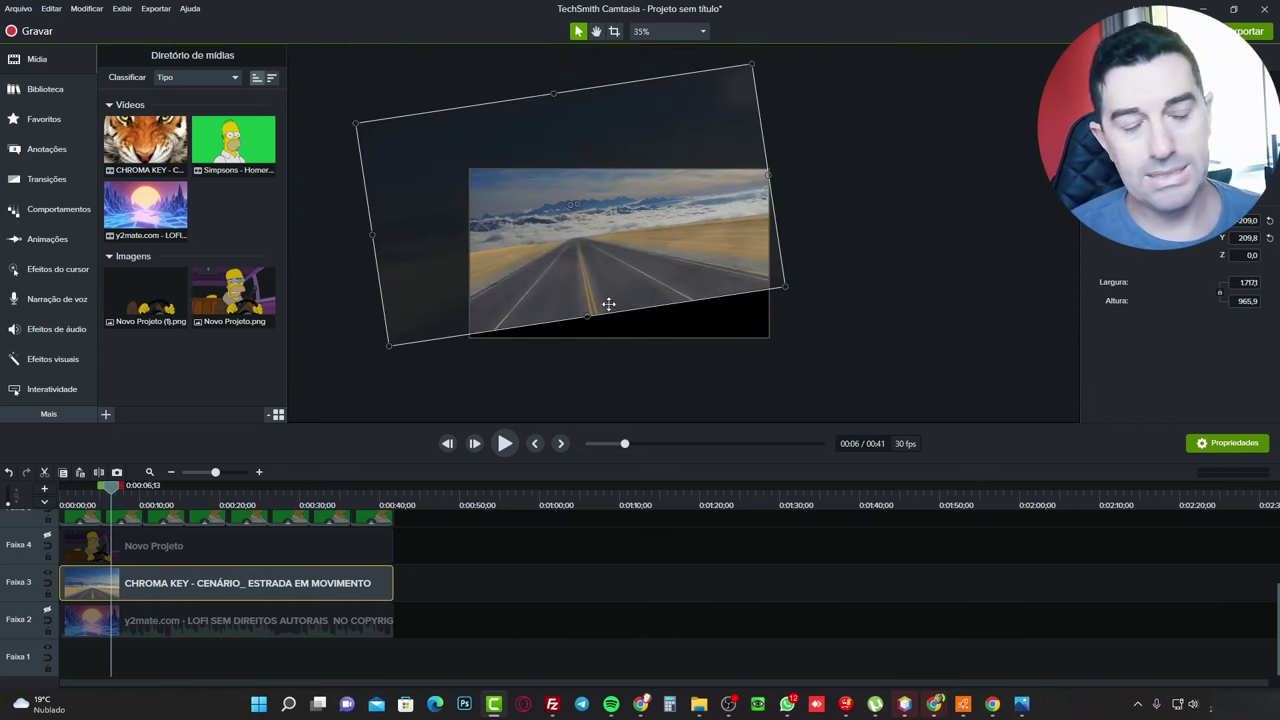
right_click(609, 264)
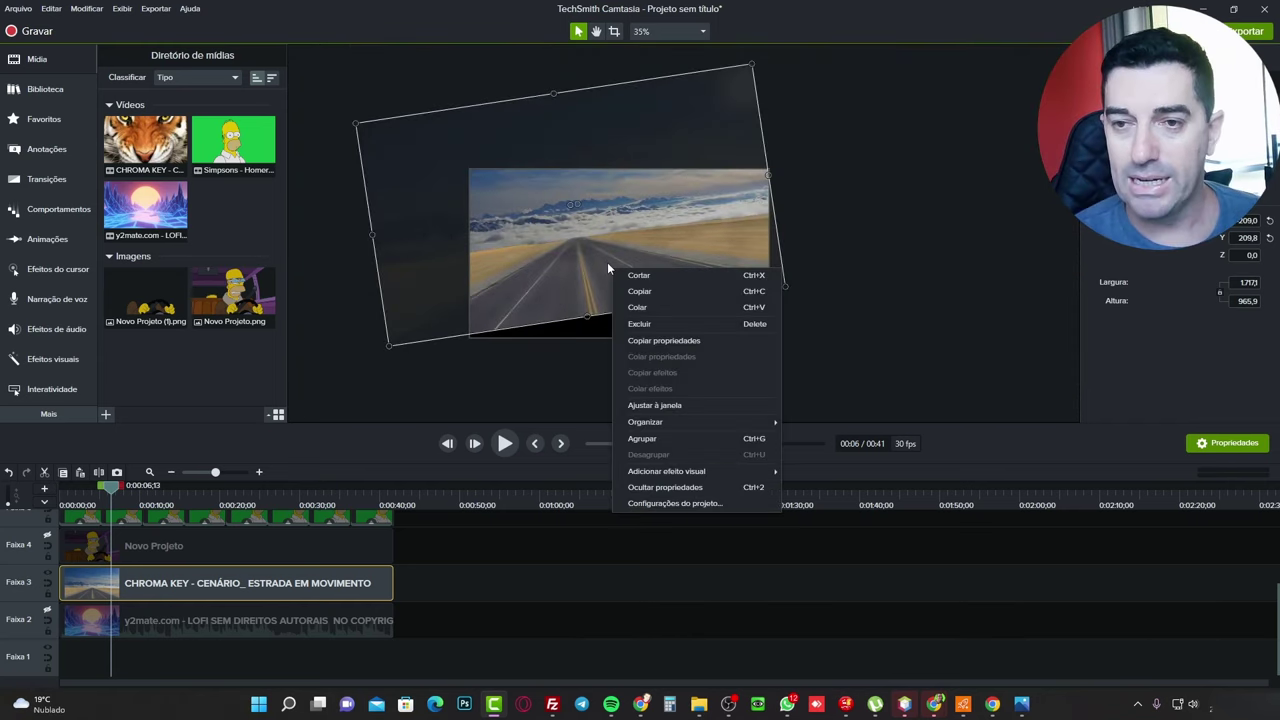
click(660, 403)
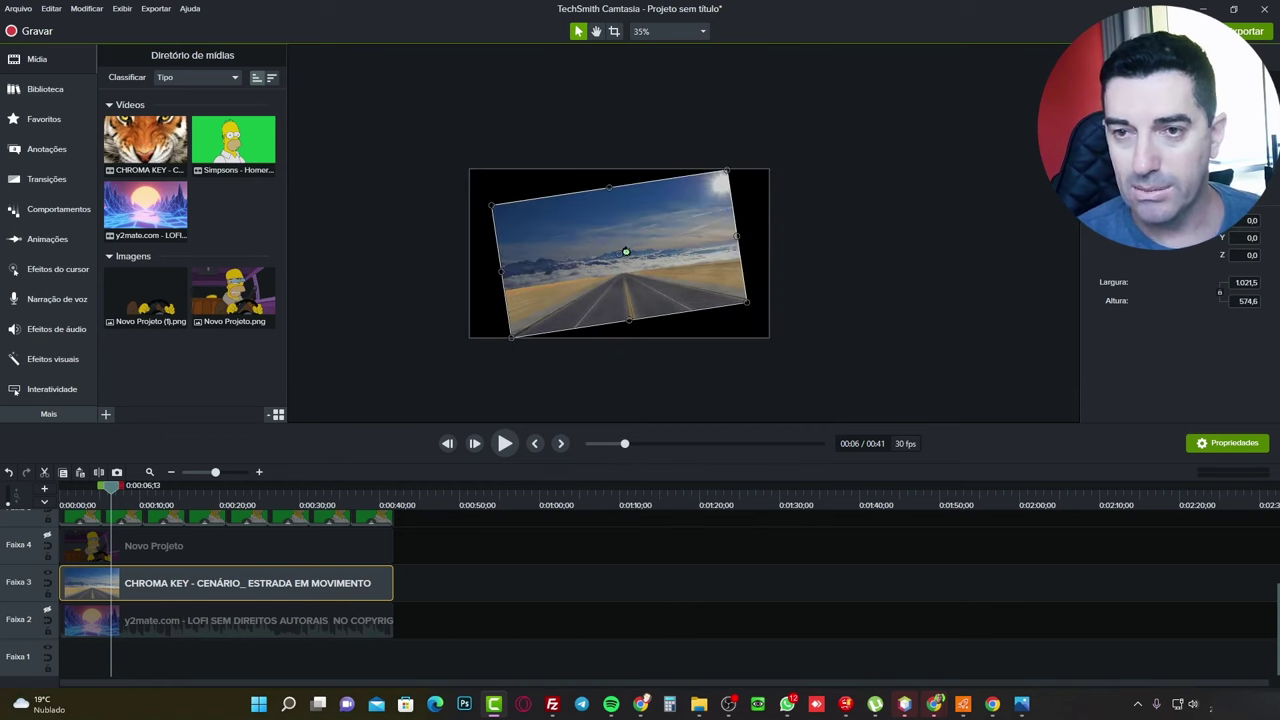
right_click(682, 266)
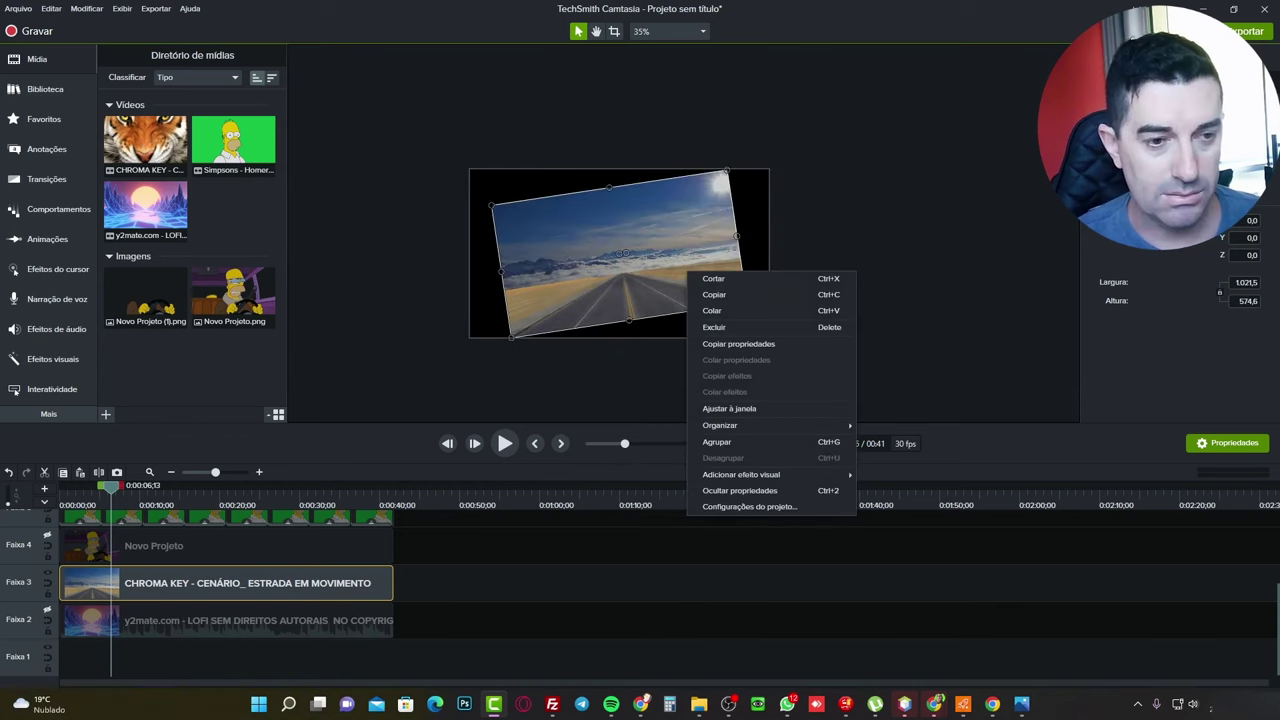
click(614, 313)
drag(626, 254, 768, 337)
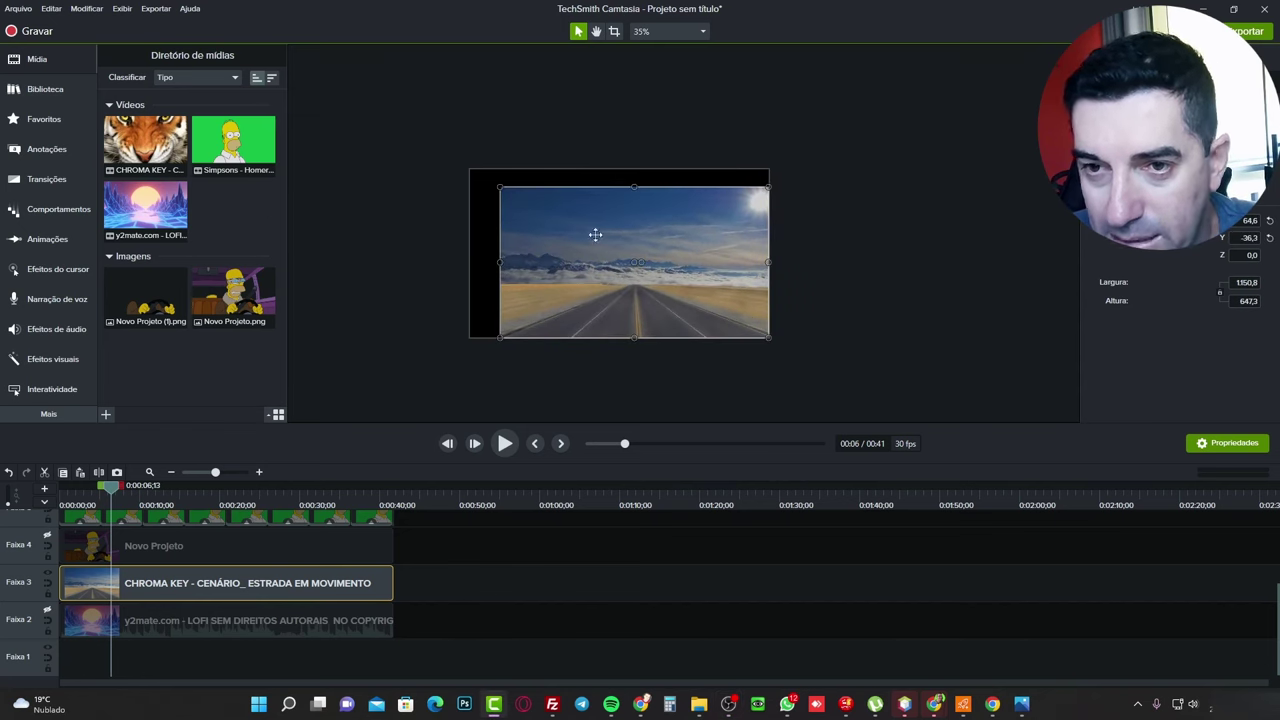
drag(506, 188, 470, 170)
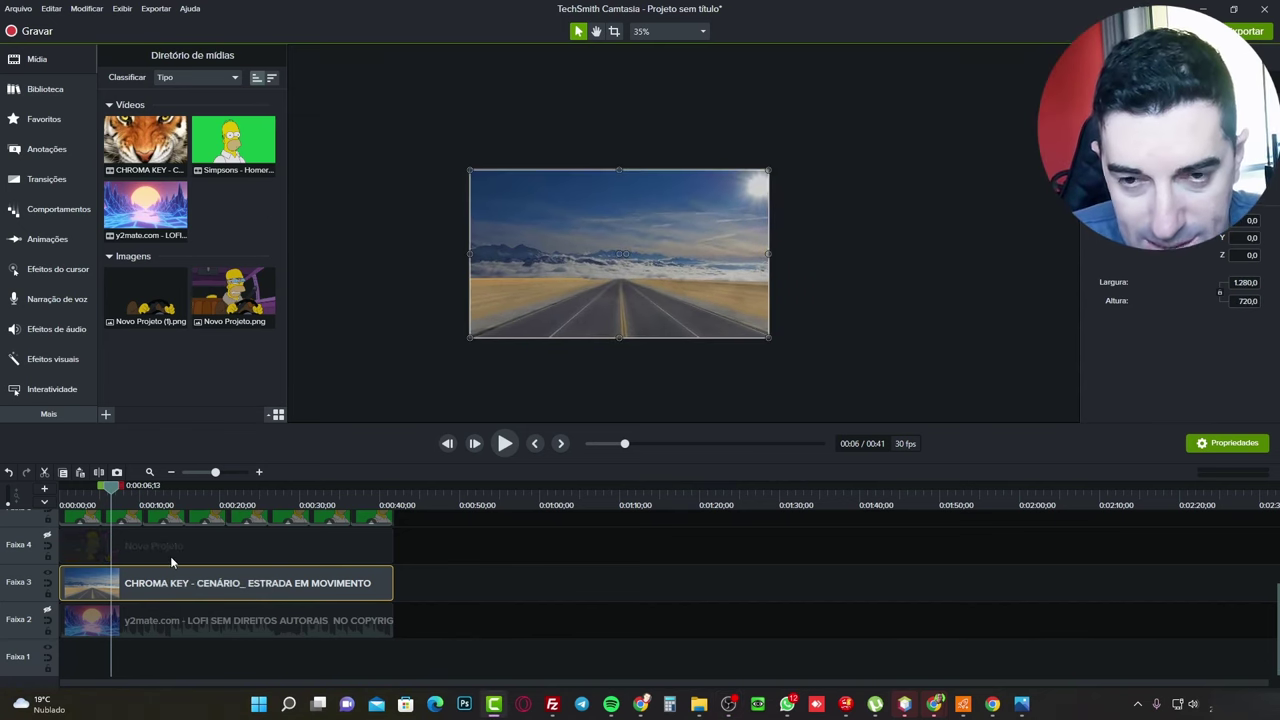
Open the road clip's audio for editing, and show the Novo Projeto car cutout on Faixa 4 to preview it over the road.
right_click(209, 585)
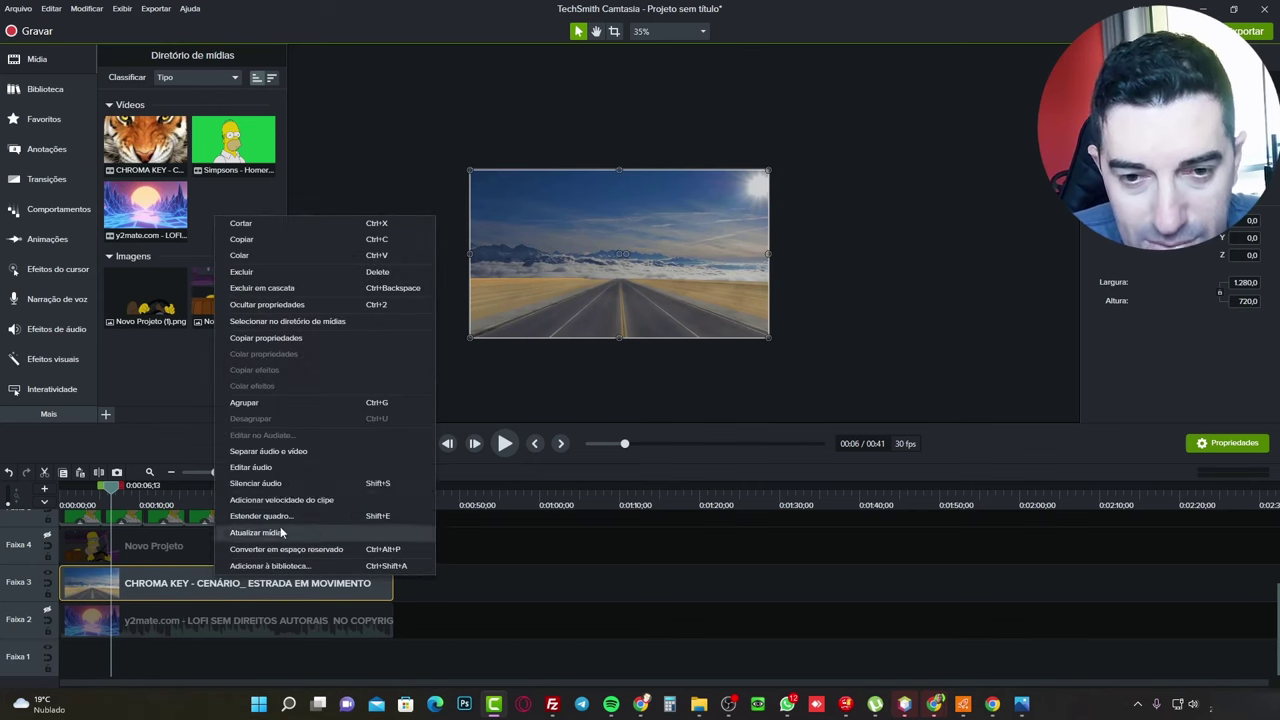
click(278, 466)
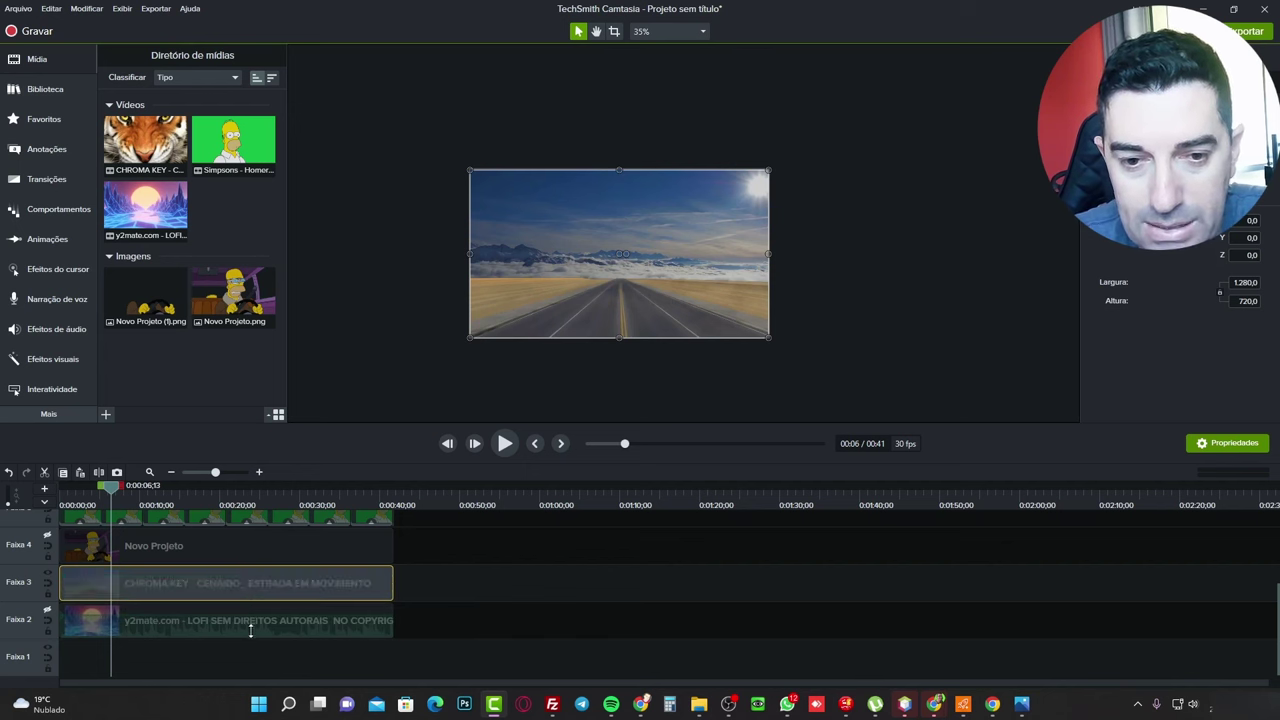
click(47, 536)
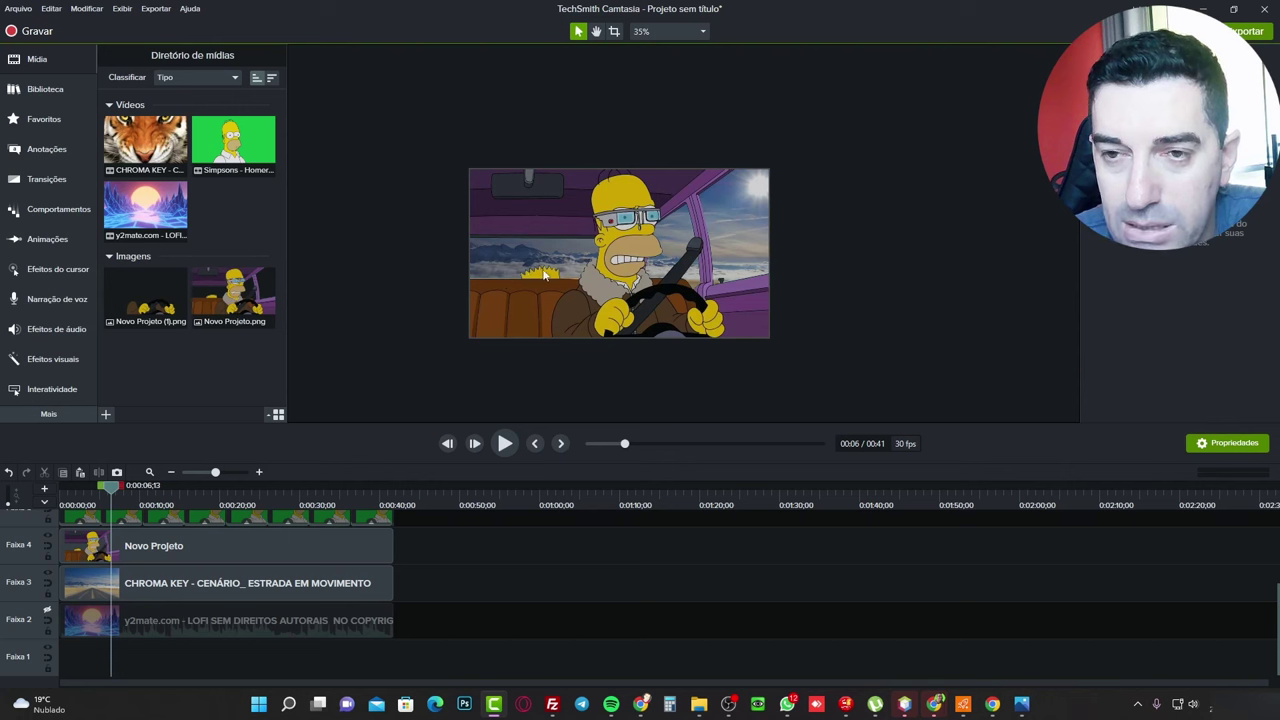
click(512, 449)
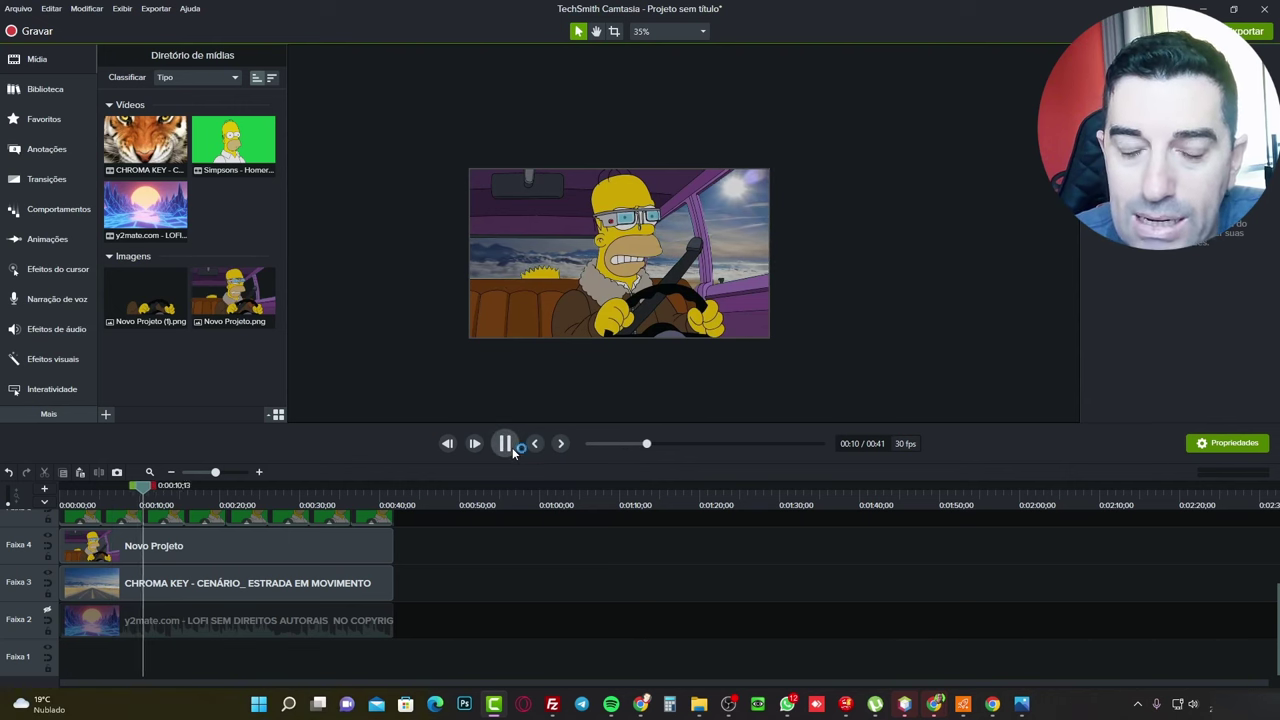
Tilt the road clip counterclockwise, enlarge it to about 1982 x 1115 and reposition it to cover the view through the car windows.
click(110, 587)
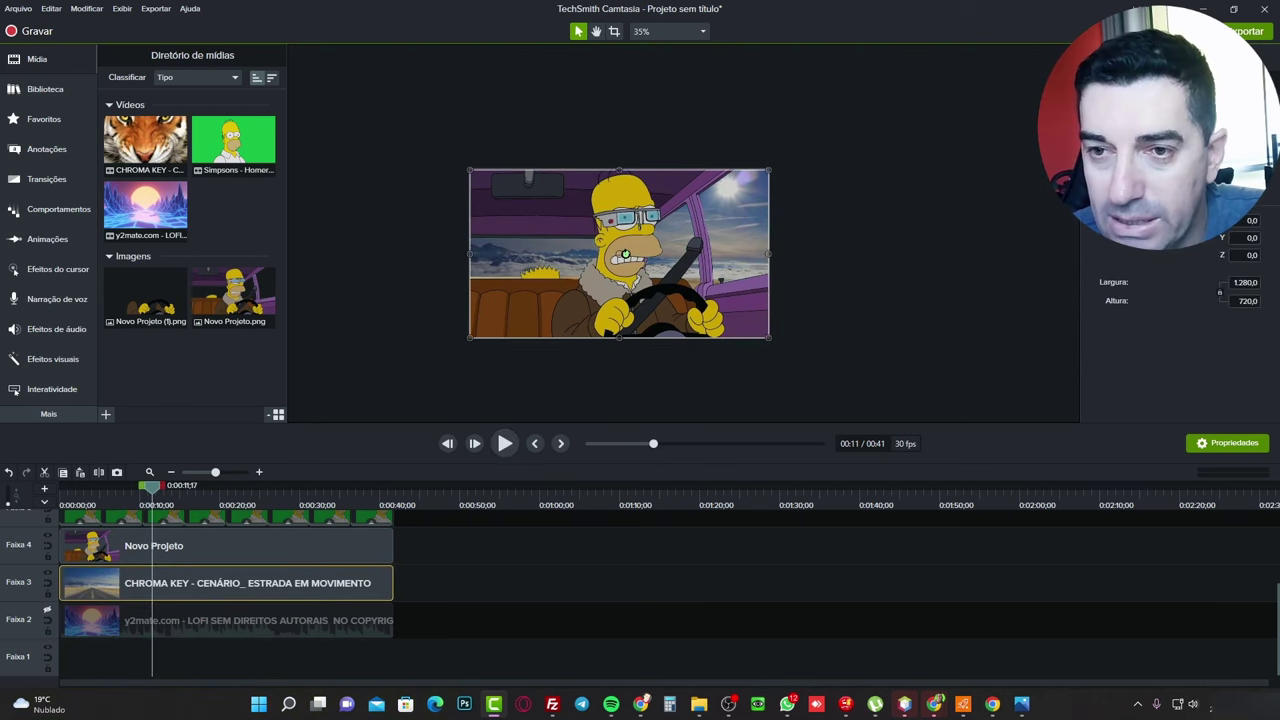
drag(626, 254, 628, 252)
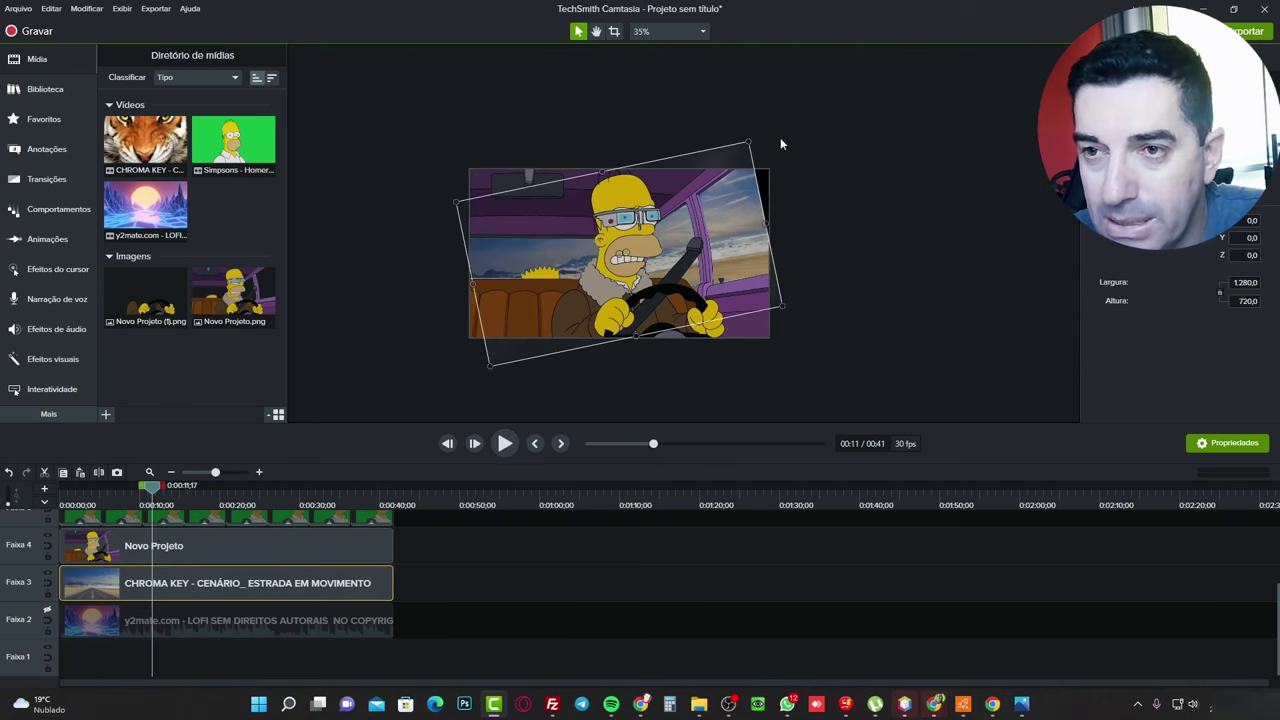
drag(746, 145, 824, 75)
drag(760, 181, 766, 100)
drag(866, 258, 740, 252)
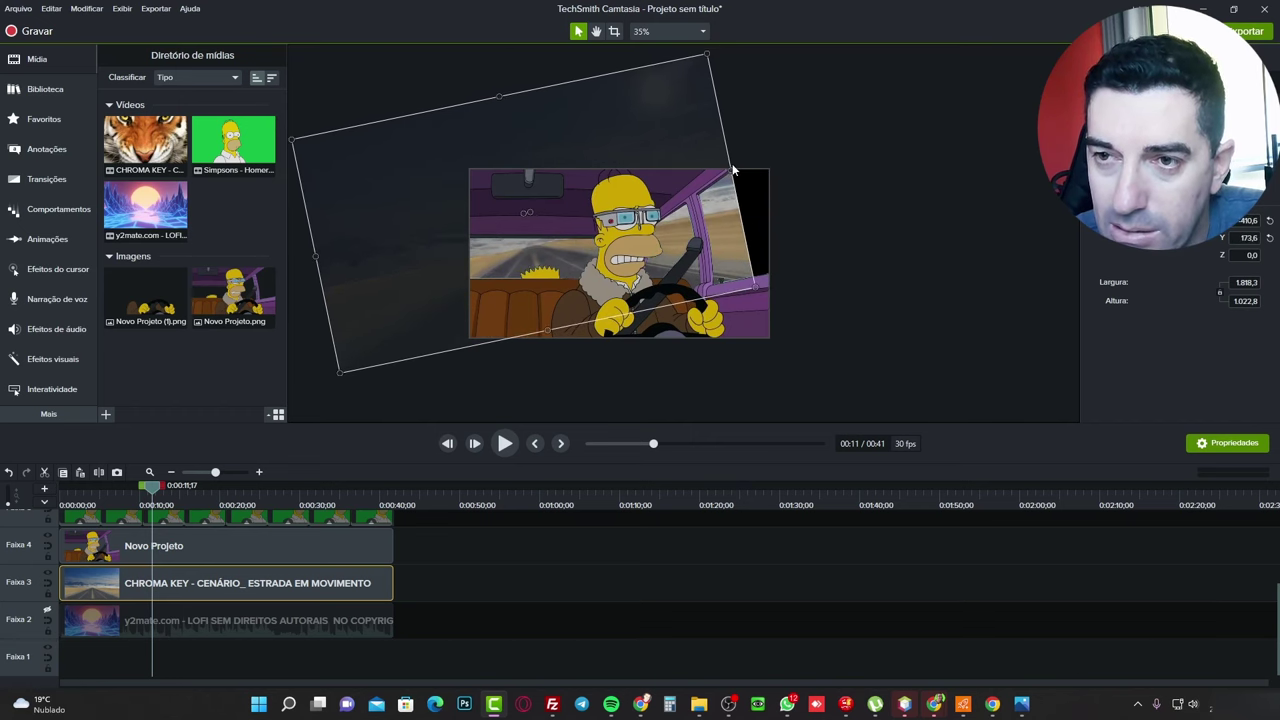
drag(733, 170, 768, 166)
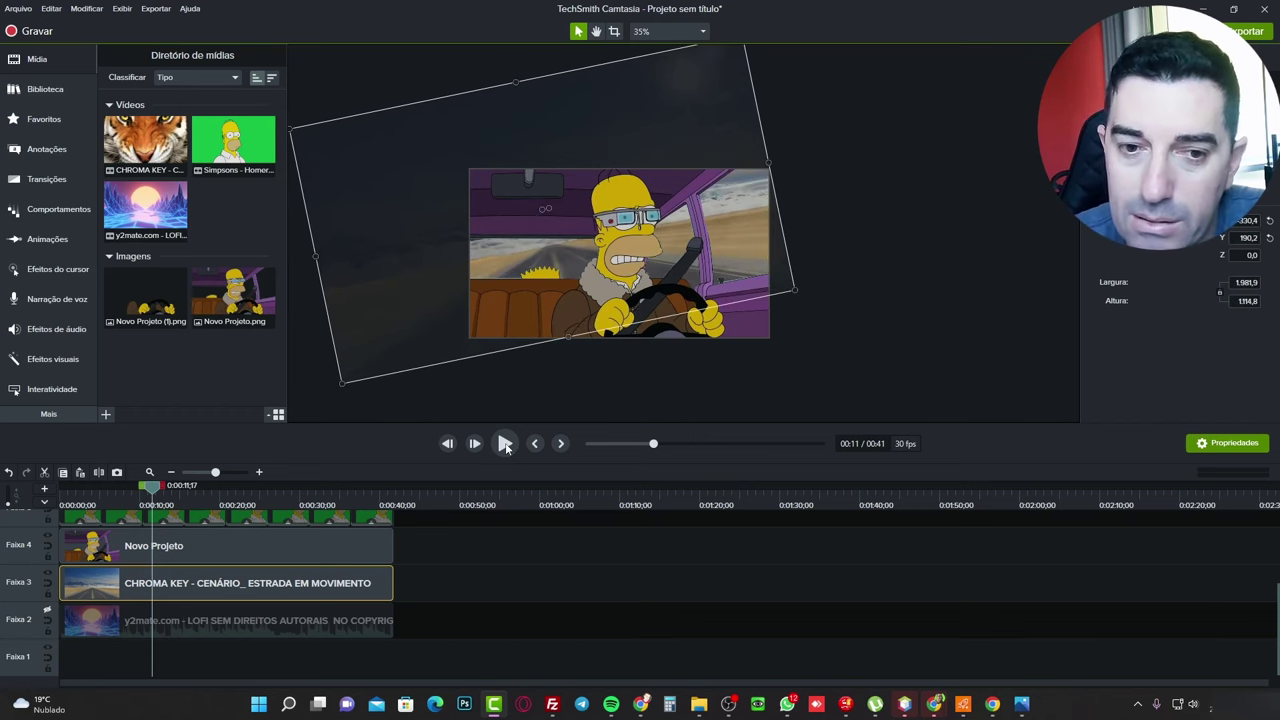
Play back the car scene with the tilted road behind the windows and stop the playback.
click(505, 443)
click(505, 443)
click(505, 443)
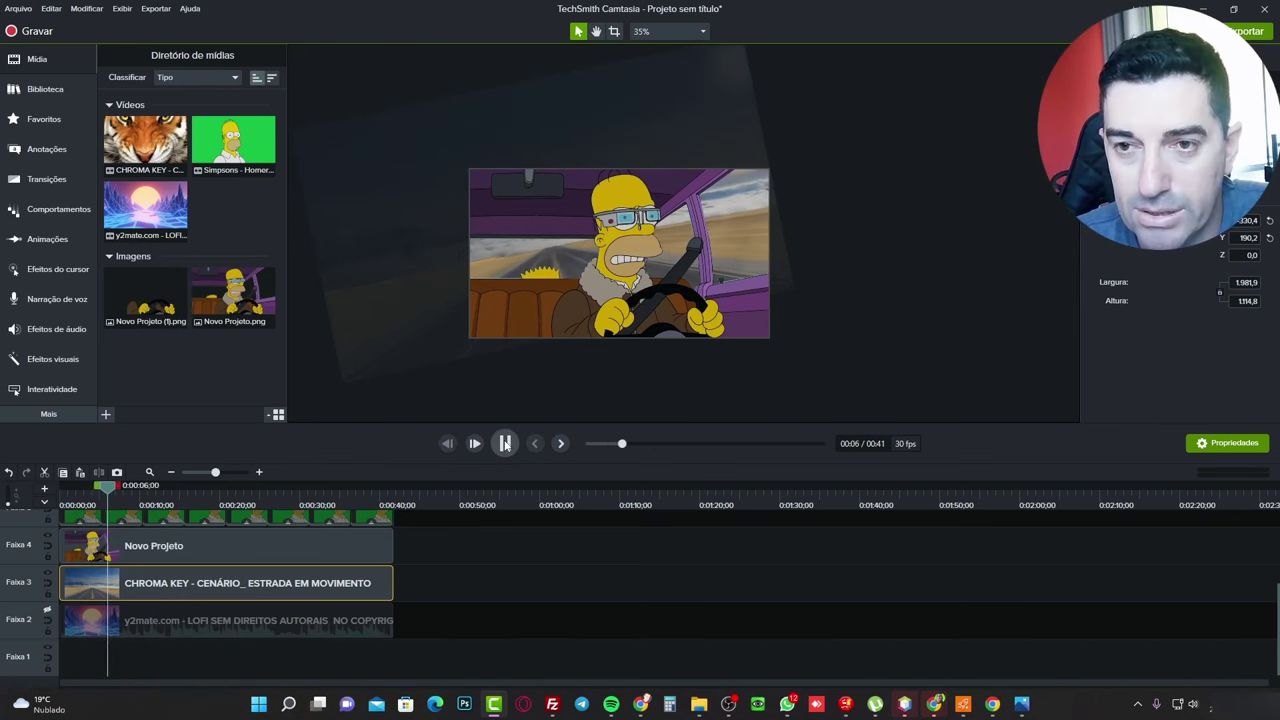
click(498, 307)
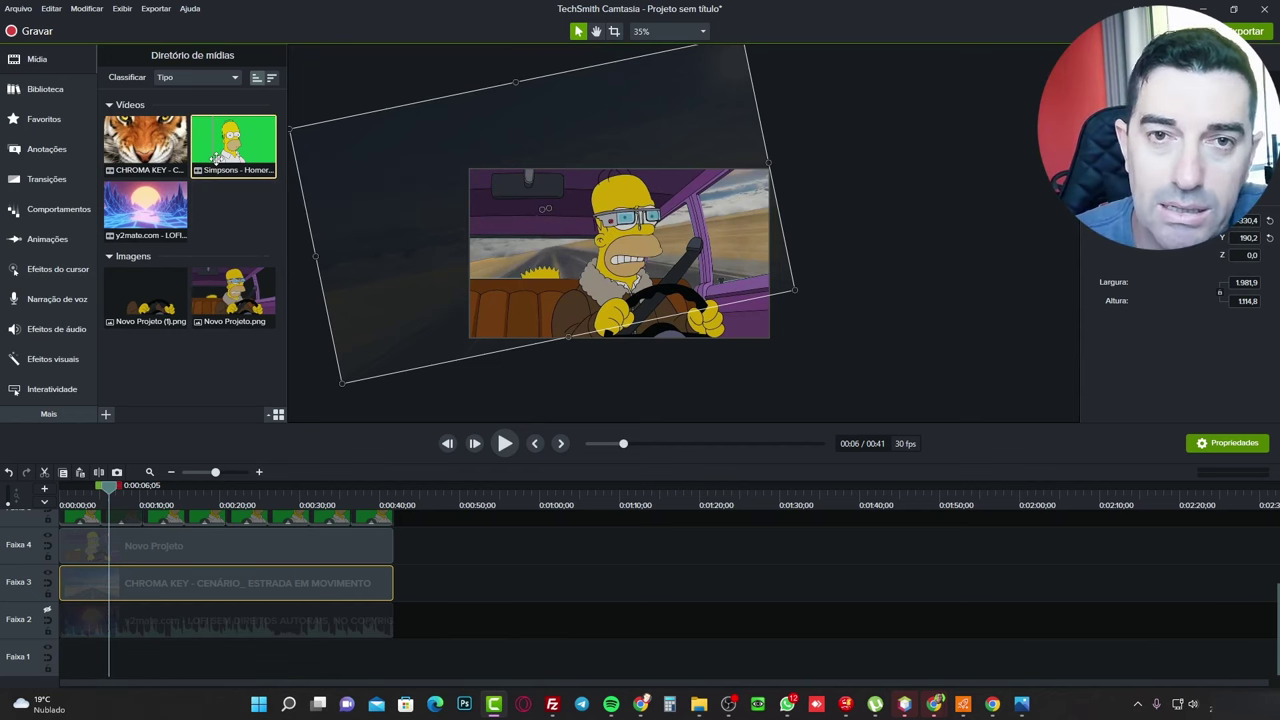
Show the Homer chroma key clips on Faixa 5, select the first one and preview it over the car scene.
drag(215, 160, 90, 560)
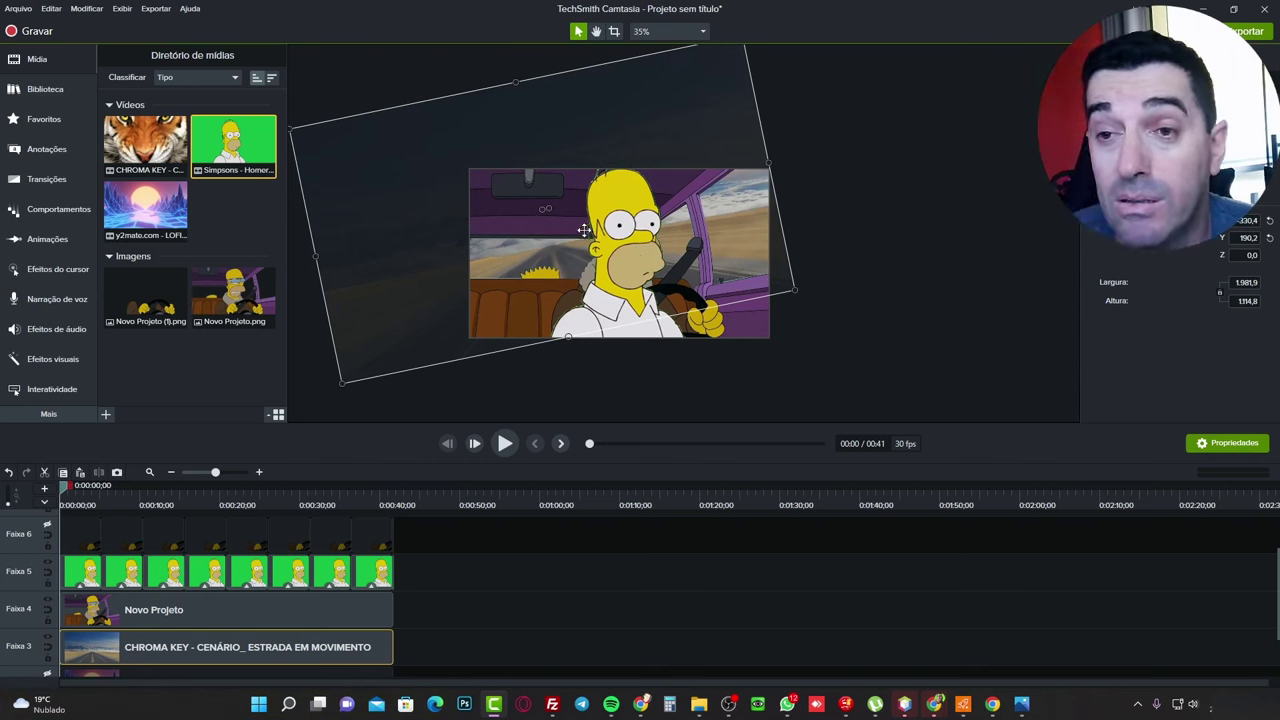
click(651, 237)
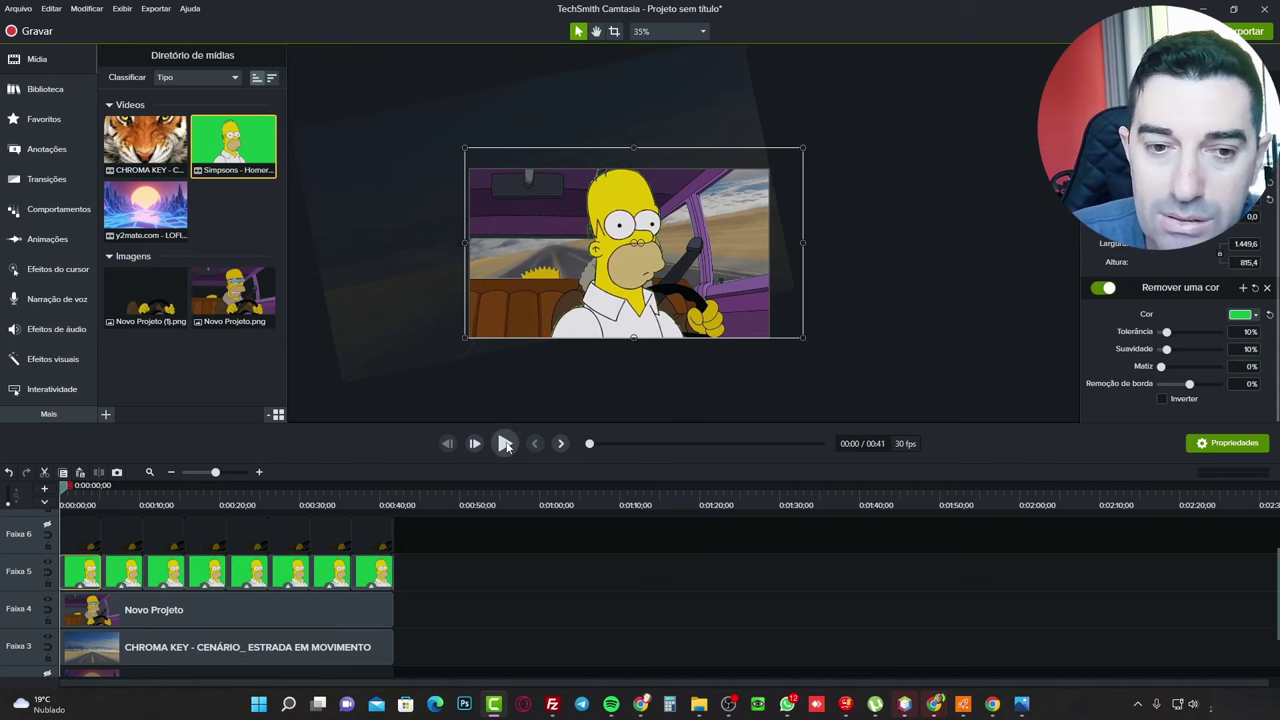
click(506, 446)
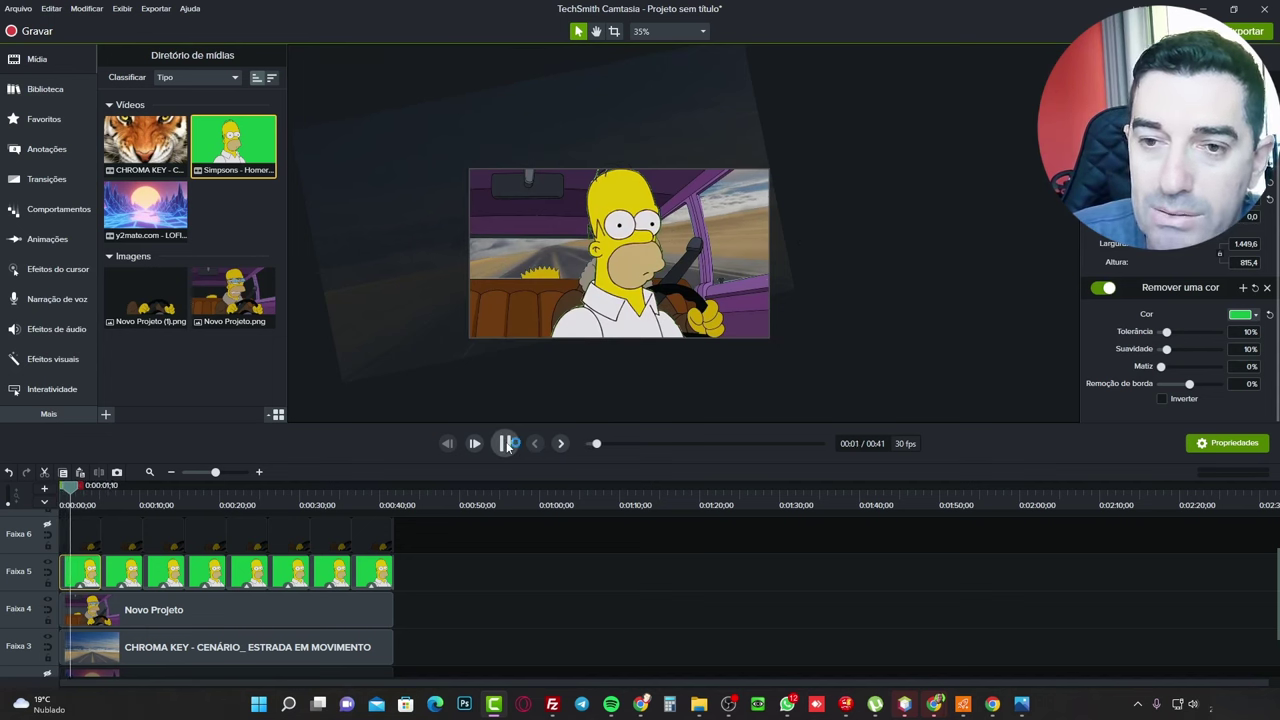
click(507, 445)
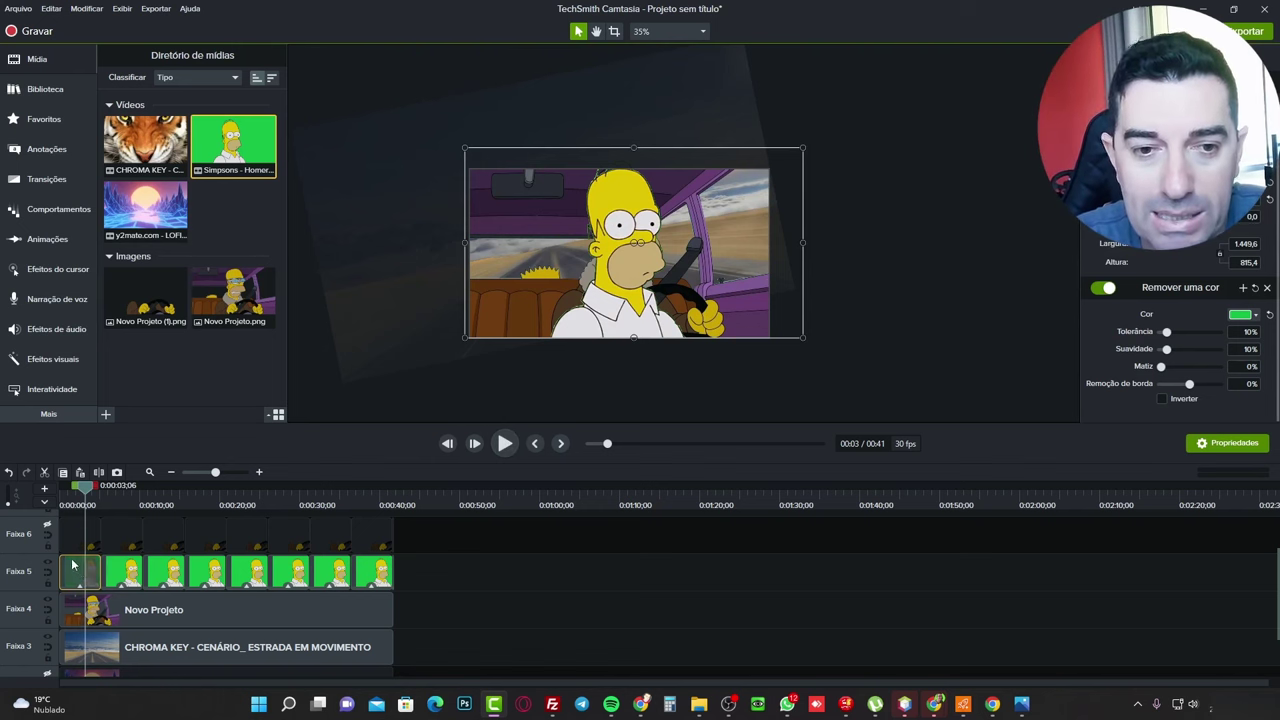
Show the hands-and-steering-wheel cutouts on Faixa 6 and play the scene, comparing it with the track hidden and shown.
click(47, 524)
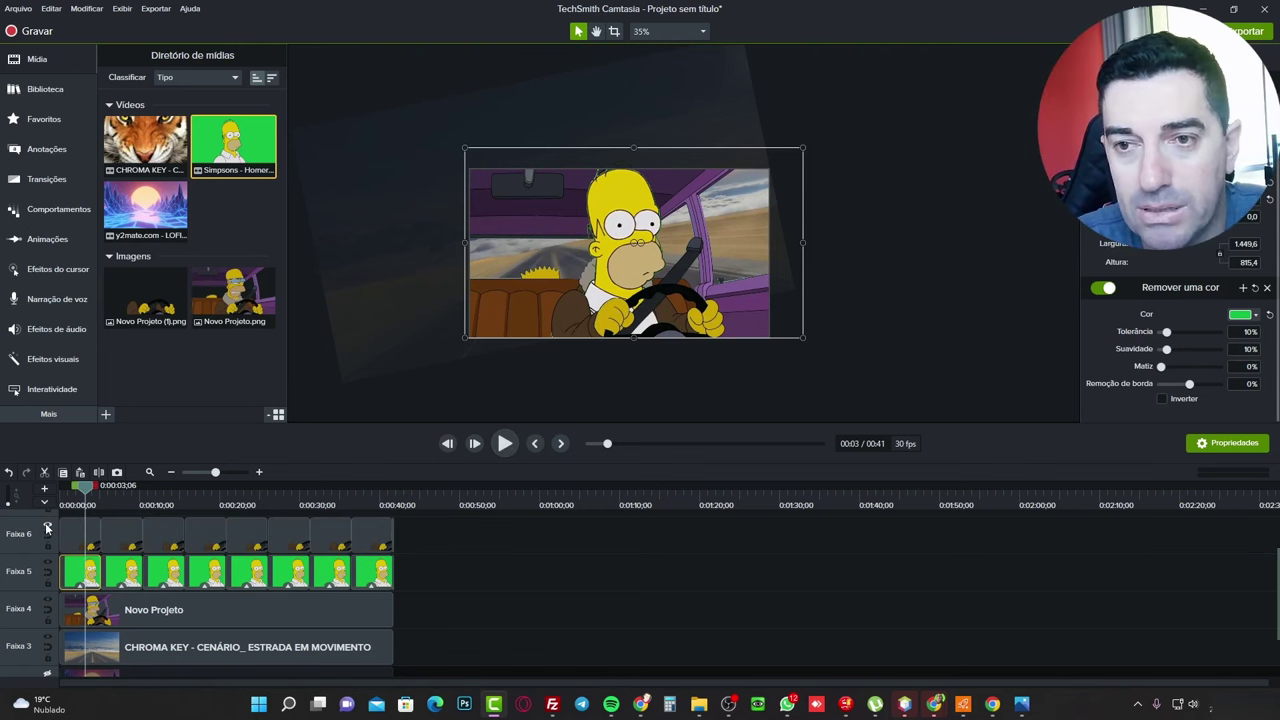
click(46, 525)
click(46, 525)
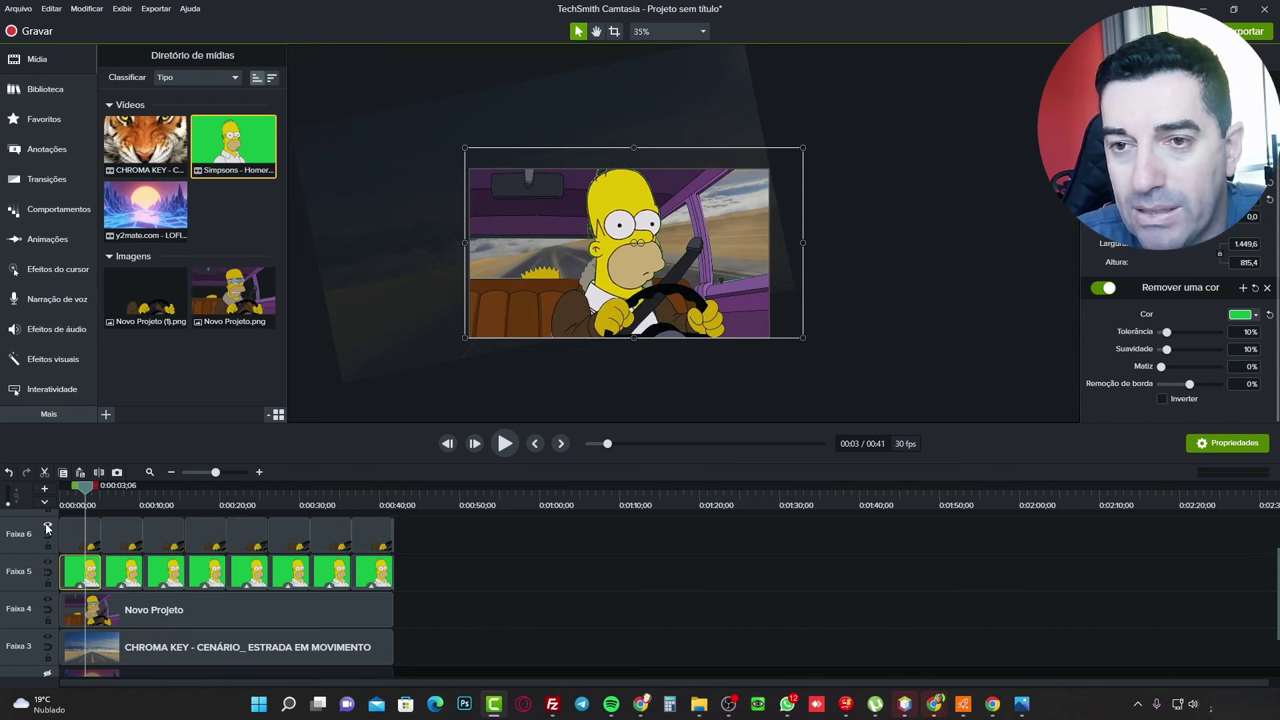
click(505, 444)
Show the lofi clip on Faixa 2 and preview the full composition with its music from the beginning.
scroll(134, 600, down, 2)
click(46, 614)
click(46, 614)
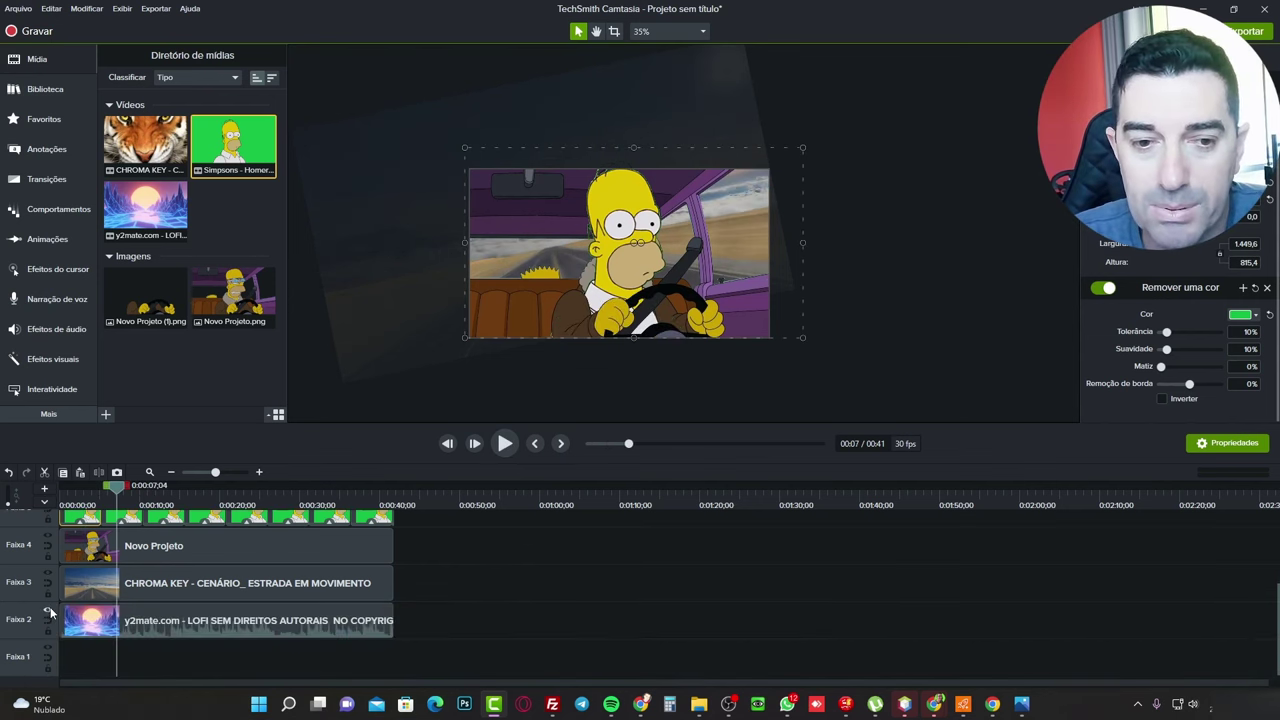
key(ctrl+Home)
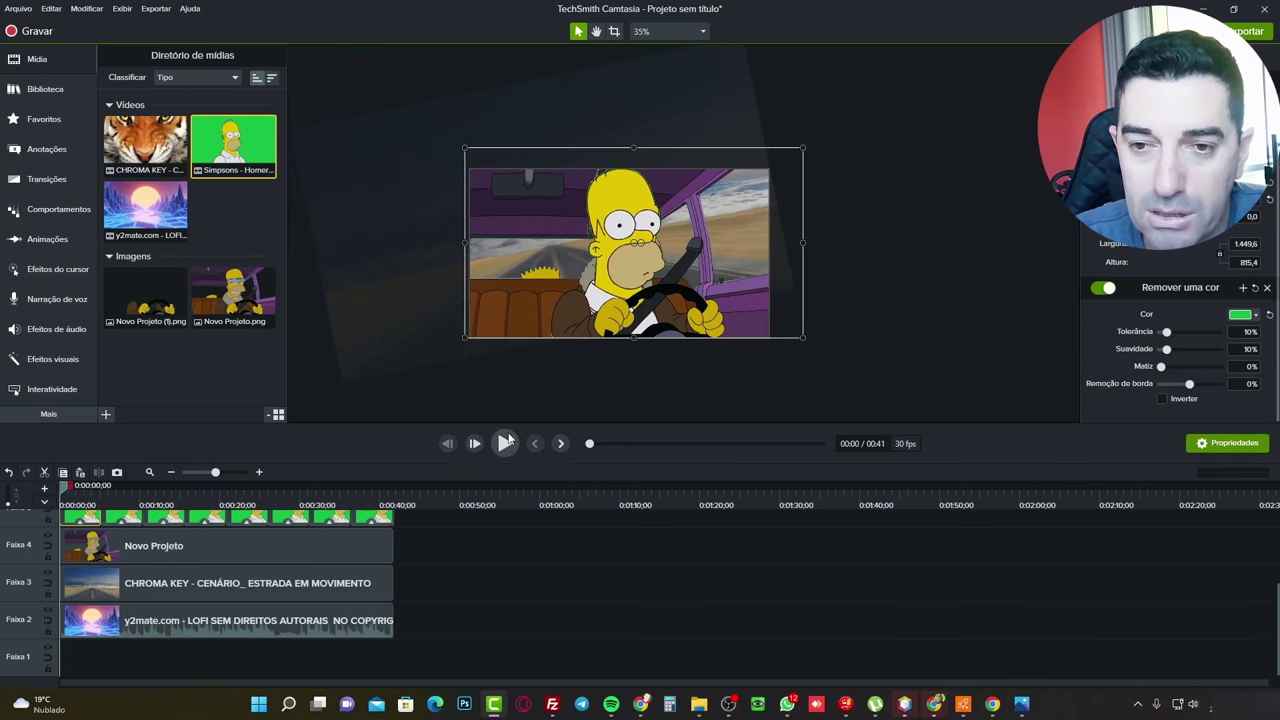
click(505, 444)
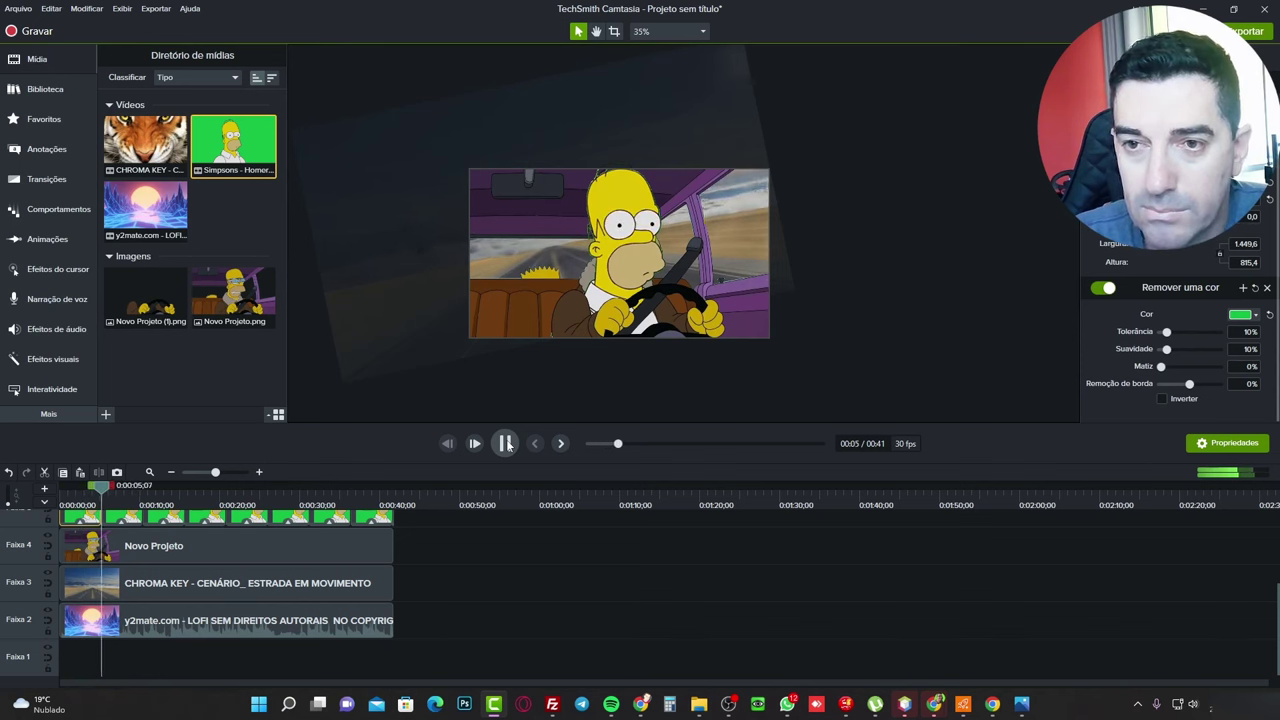
click(505, 444)
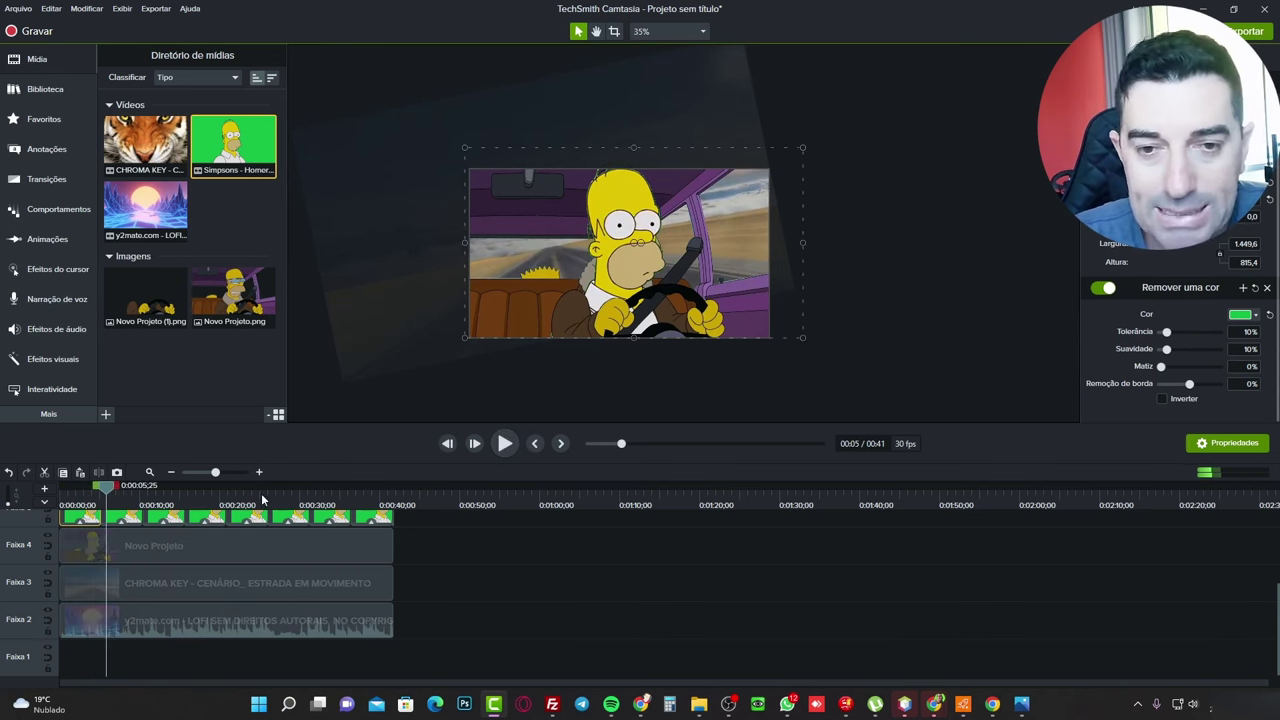